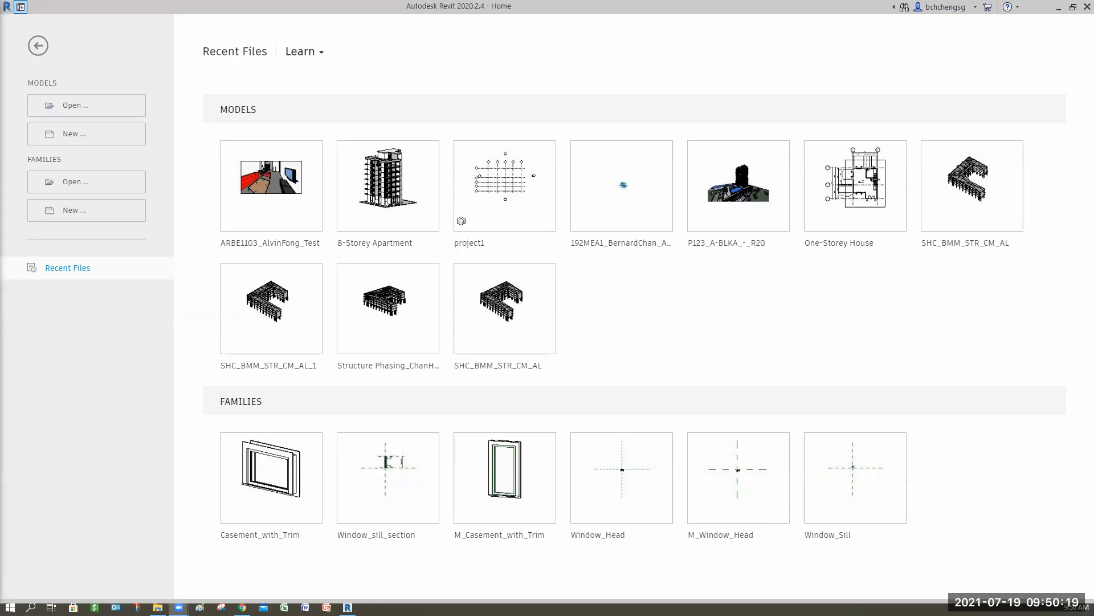
Open the Ass4 Revit project, the one without the .0001 suffix, from the FIRE PROTECTION folder within 192MEA1's MECHANICAL folder.
left_click(73, 111)
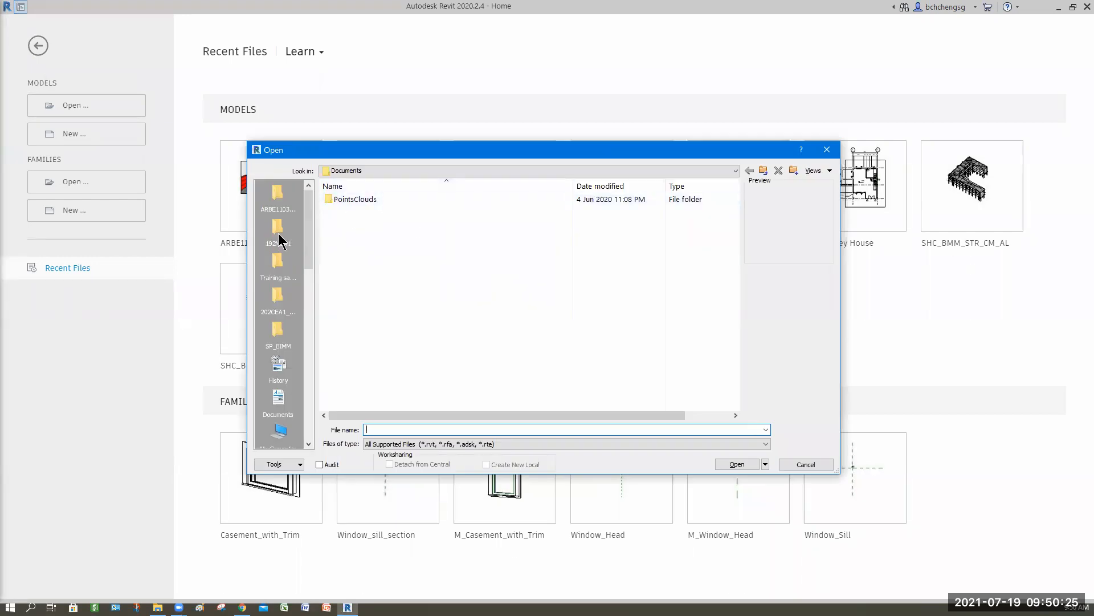
left_click(297, 233)
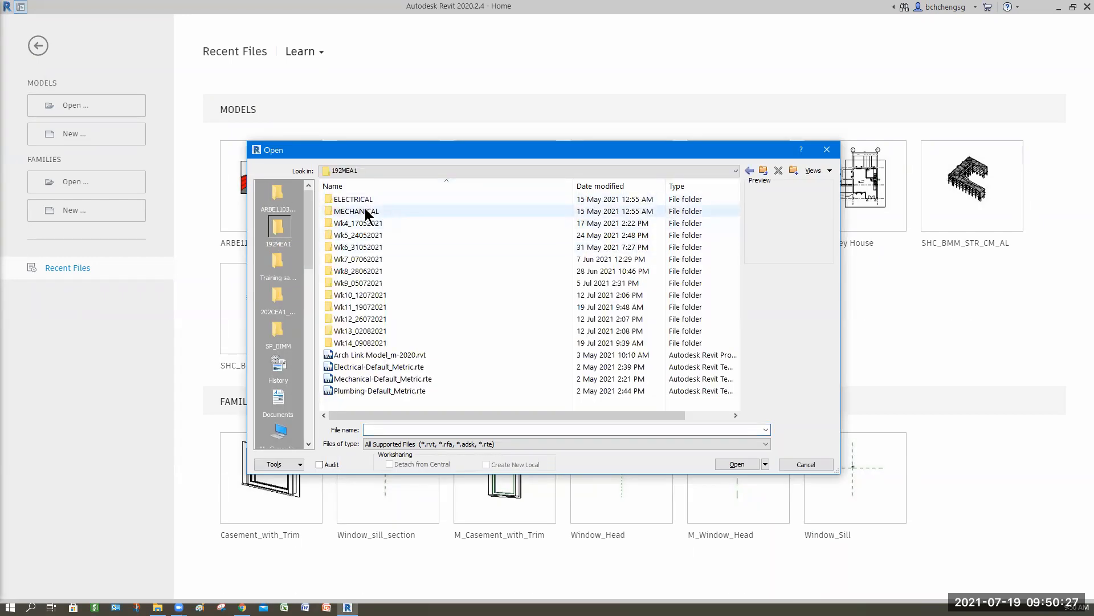
double_click(366, 210)
double_click(372, 199)
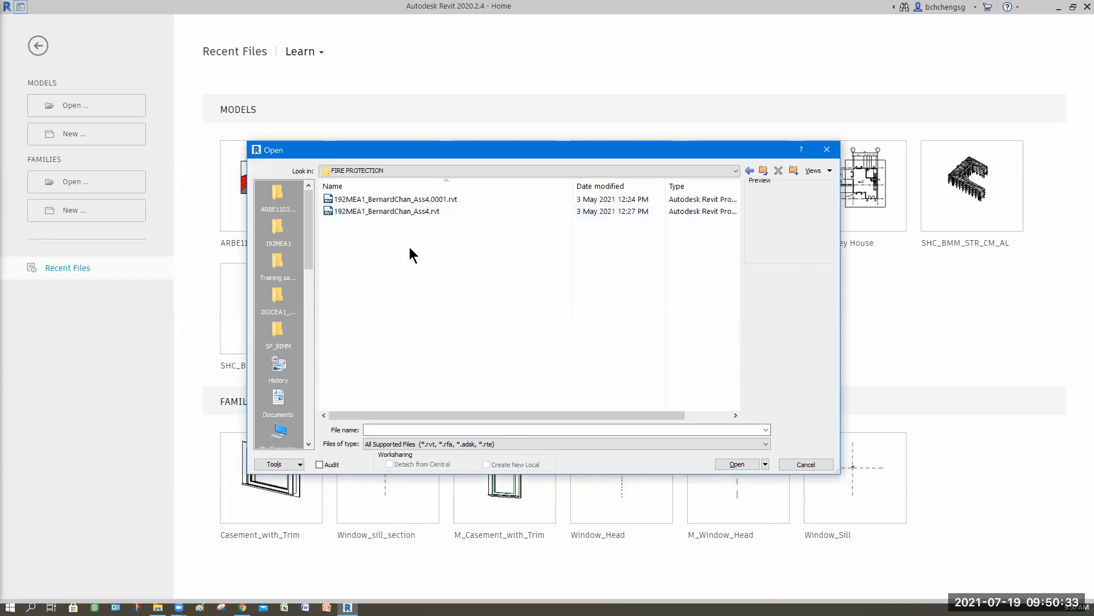
left_click(388, 214)
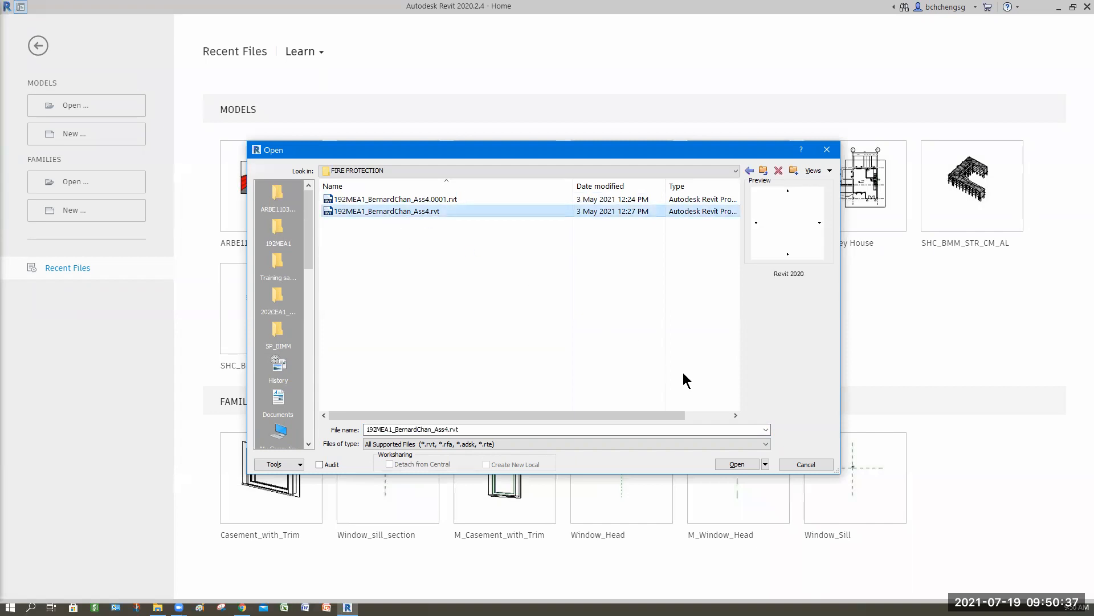
left_click(735, 463)
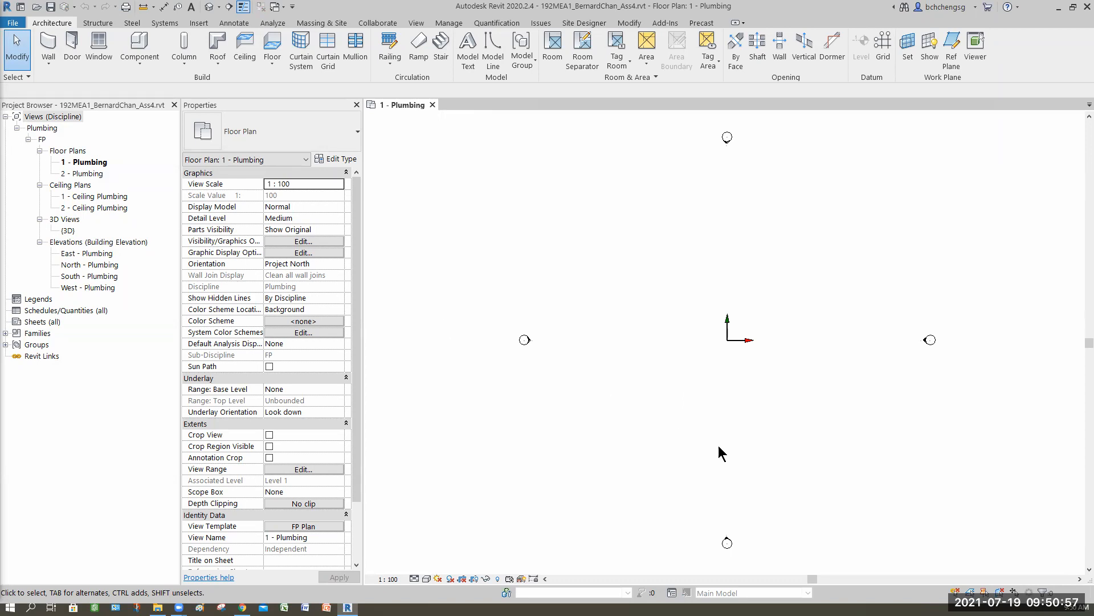
Link Arch Link Model_m-2020.rvt from the 192MEA1 folder with Auto - Internal Origin to Internal Origin positioning.
scroll(761, 432, "down", 3)
middle_click_drag(743, 429, 687, 378)
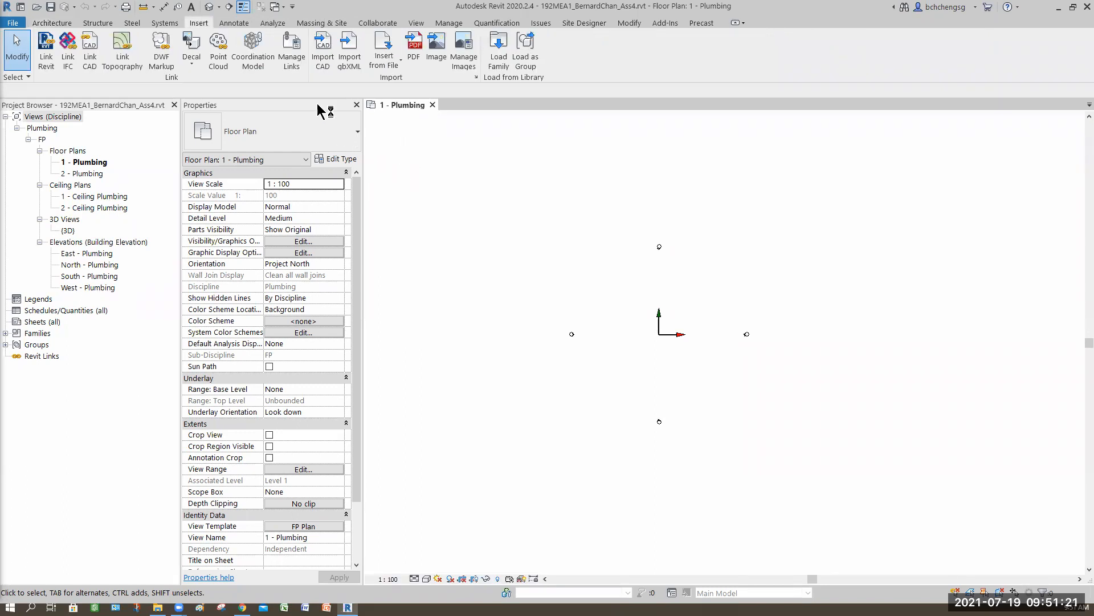
left_click(47, 59)
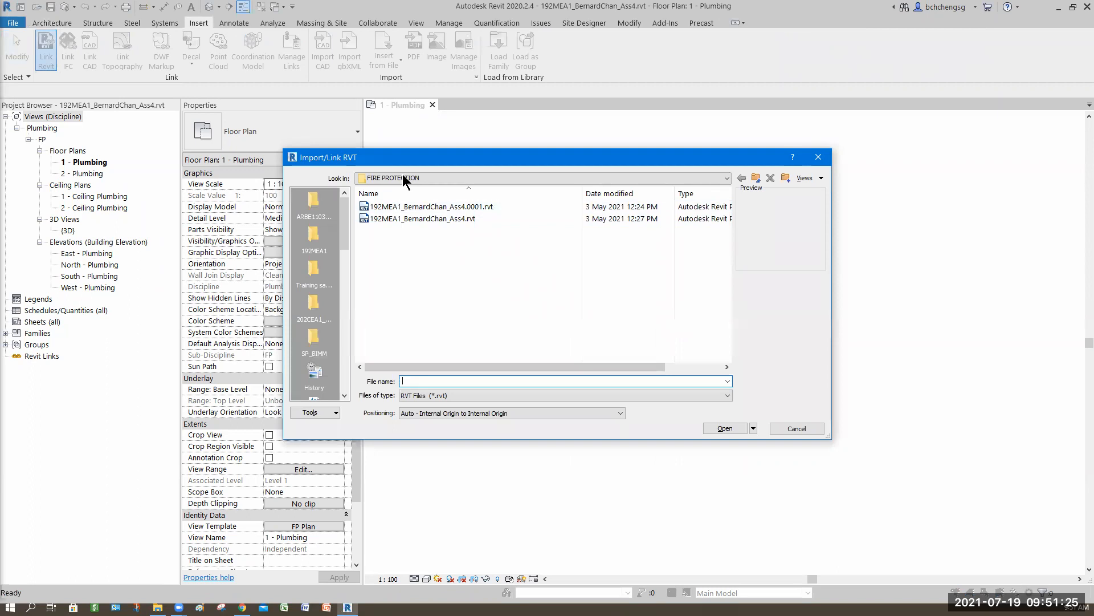
left_click(478, 179)
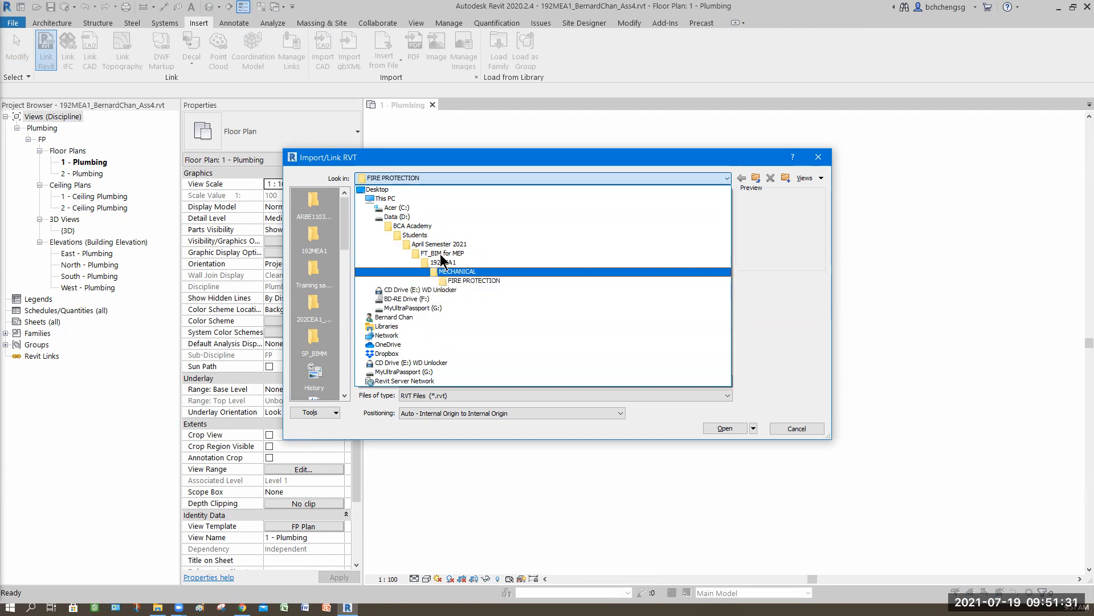
left_click(440, 253)
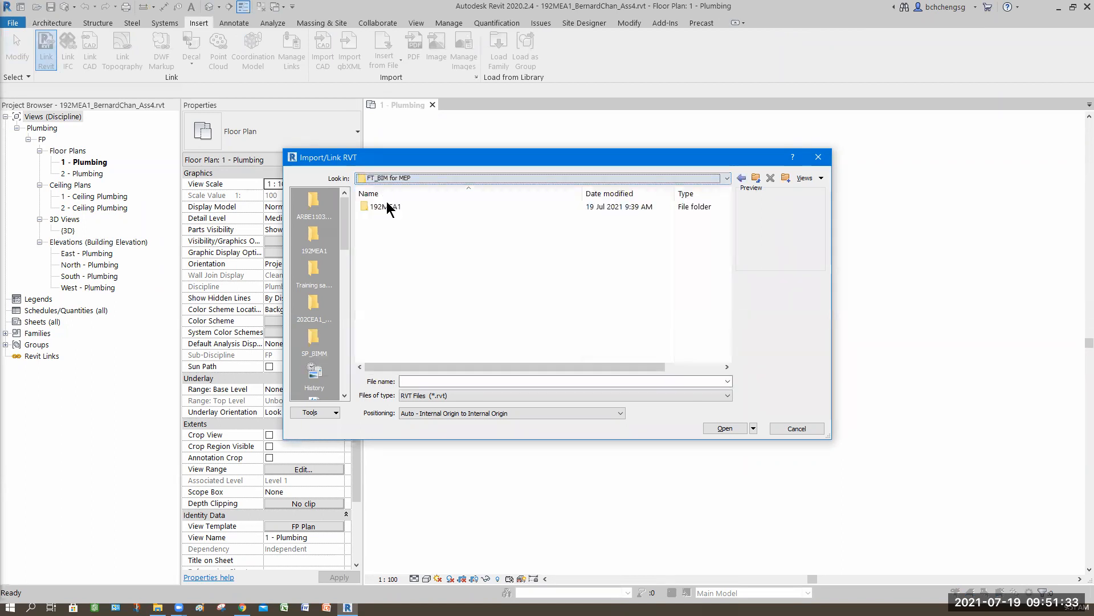
key("Return")
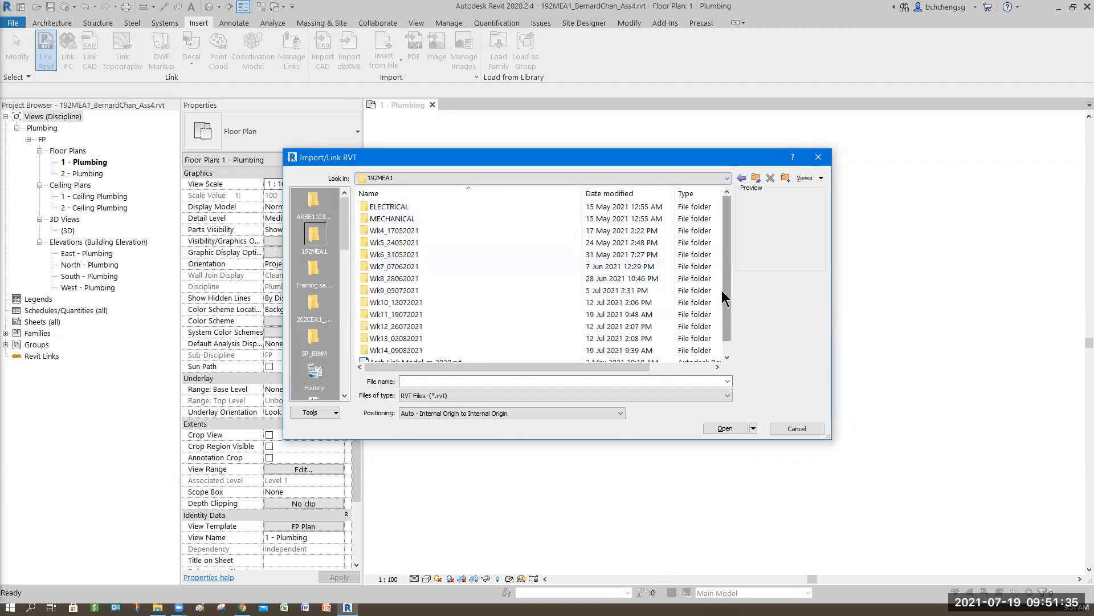
scroll(724, 315, "down", 1)
left_click(433, 350)
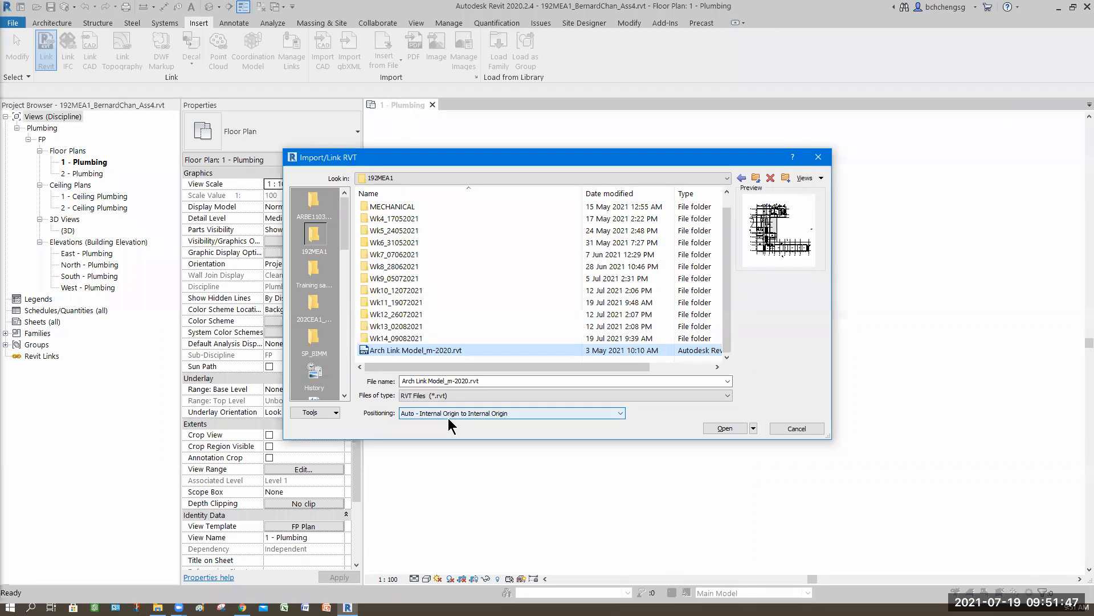
left_click(619, 417)
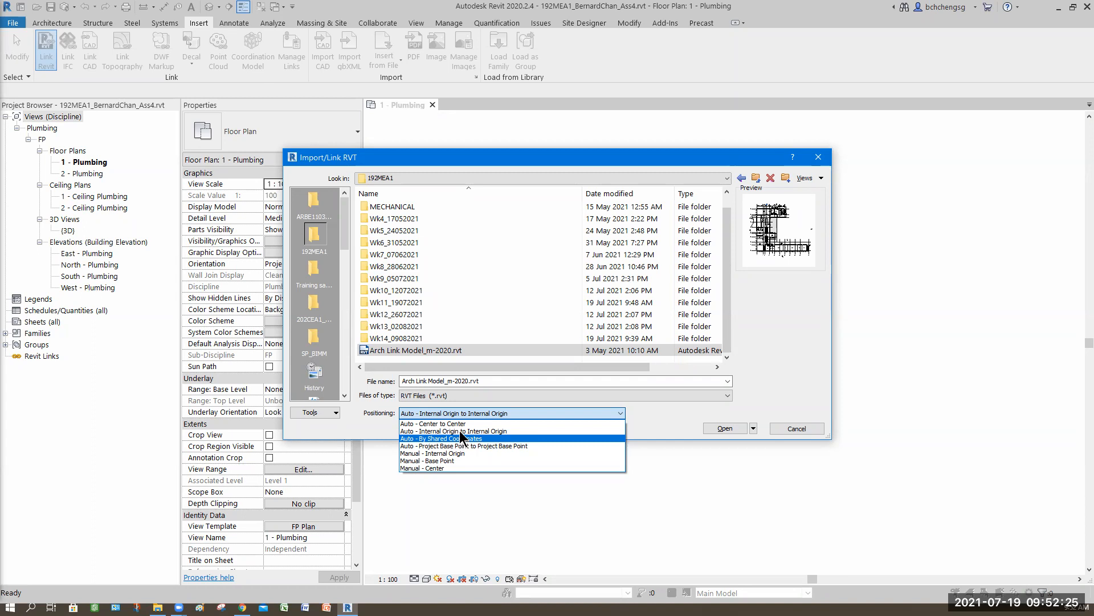
left_click(725, 431)
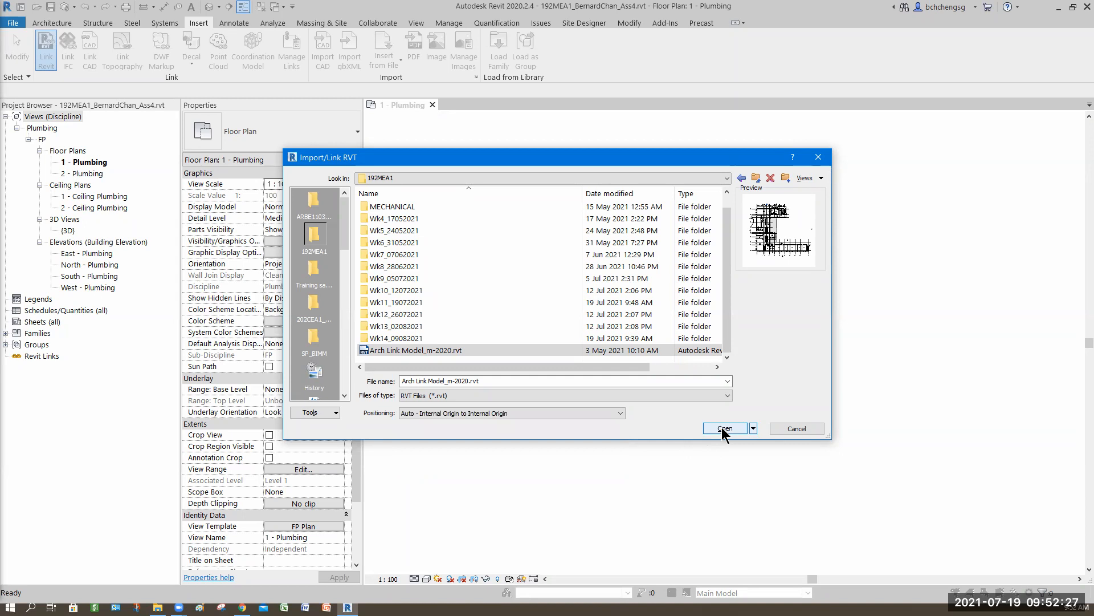
left_click(722, 431)
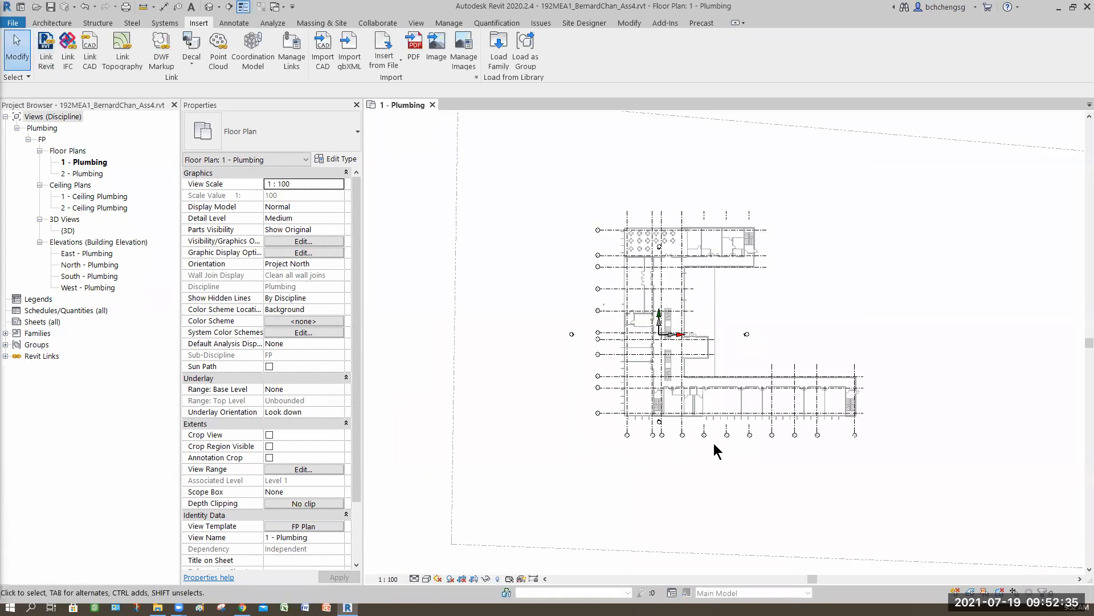
Pin the linked architectural model in place in the level 1 floor plan.
middle_click_drag(671, 459, 610, 457)
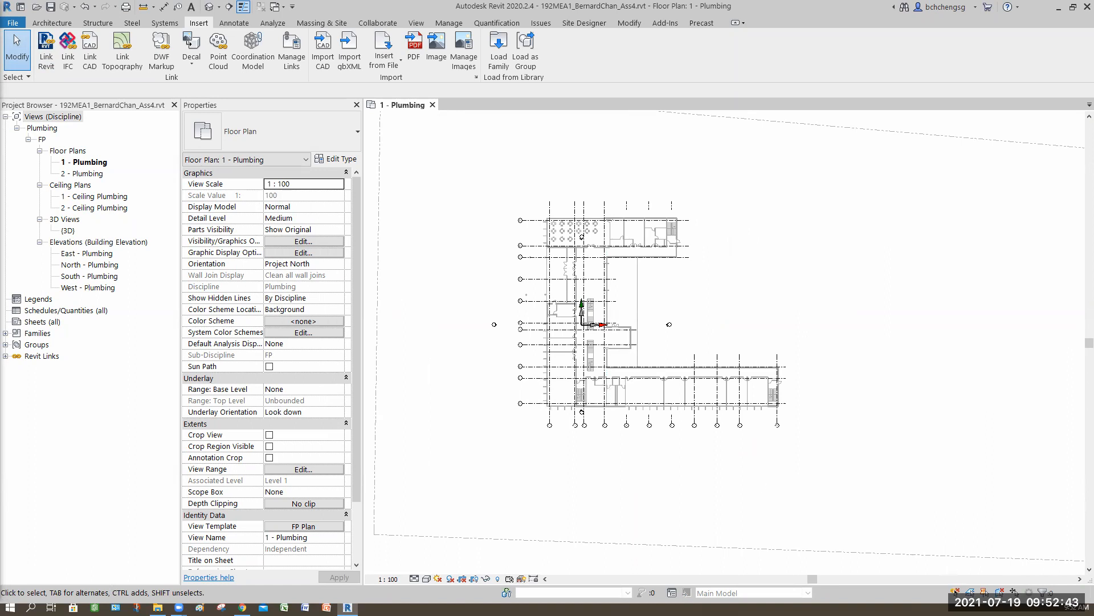
left_click(956, 593)
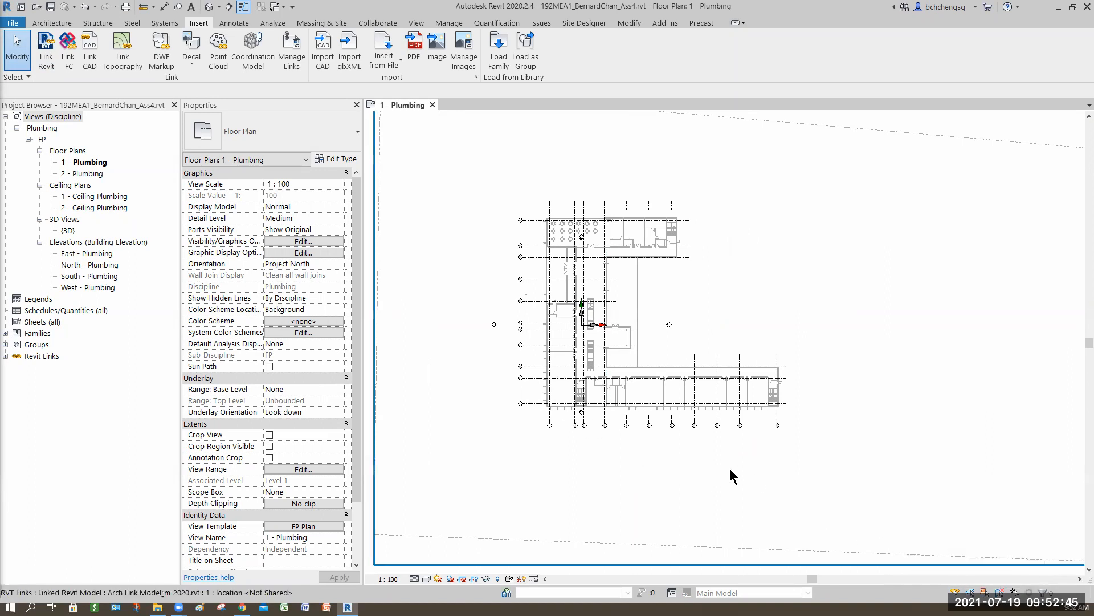
left_click(606, 305)
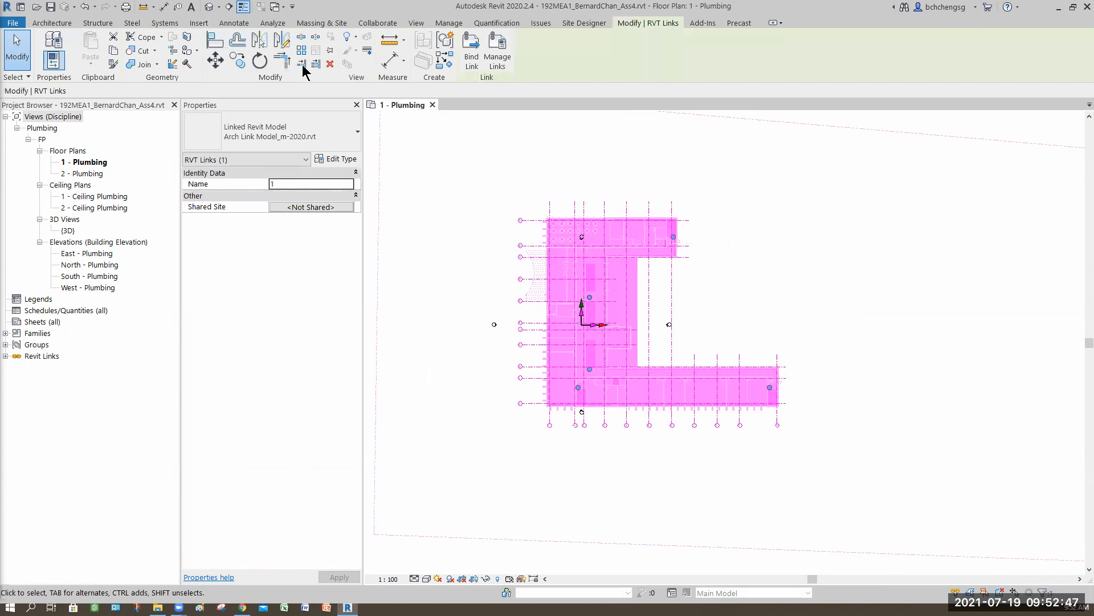
left_click(330, 50)
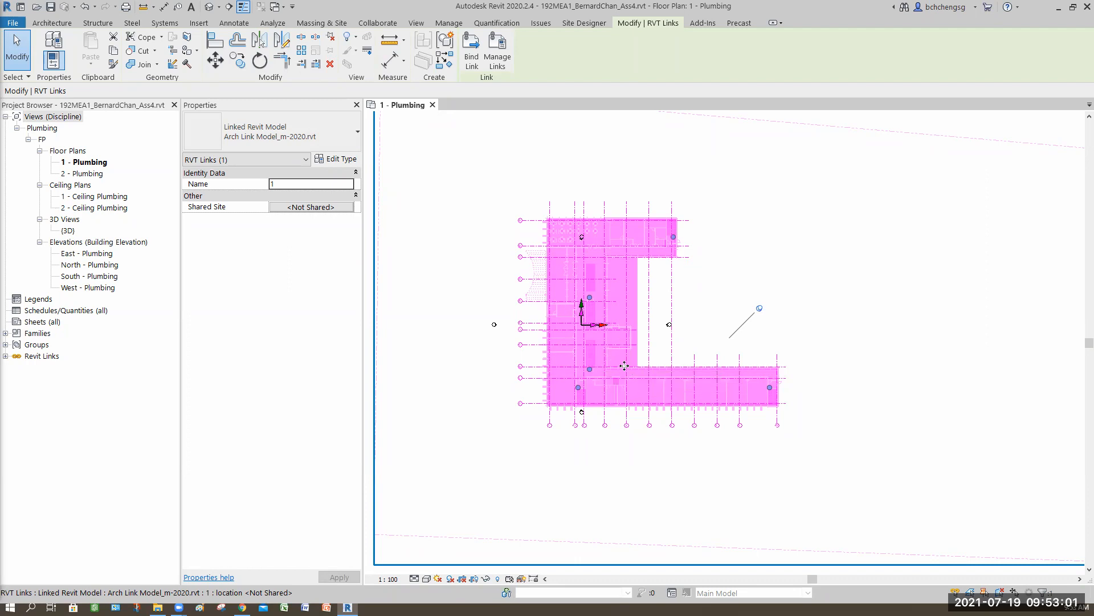
left_click(813, 255)
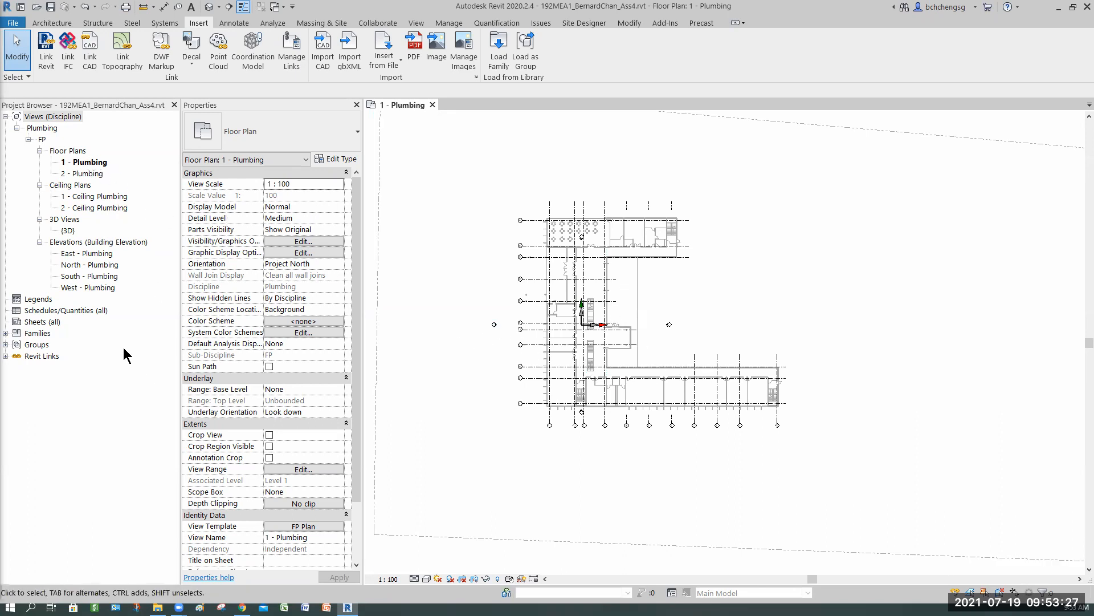
Rename the 1 - Plumbing floor plan view to "1 - Sprinkler".
right_click(91, 162)
left_click(132, 327)
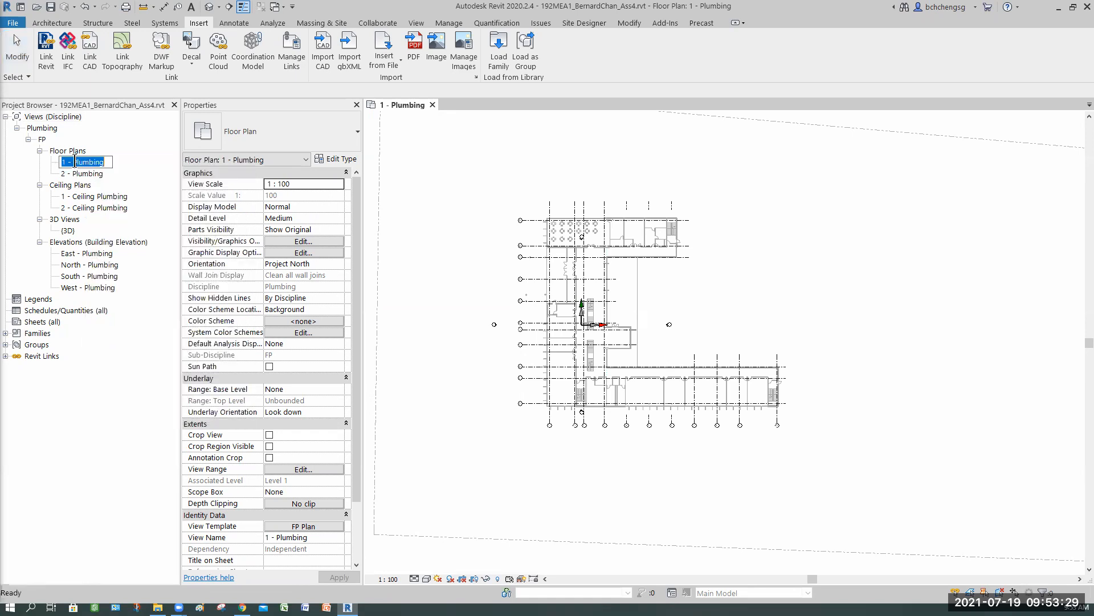
double_click(97, 163)
type("S")
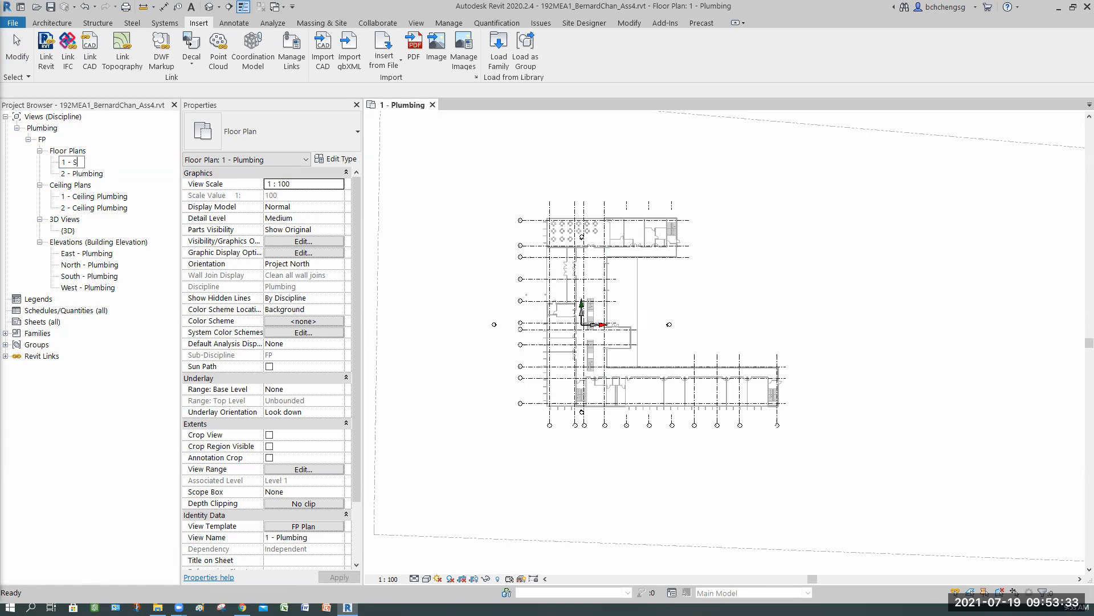
type("prinkler")
key("Return")
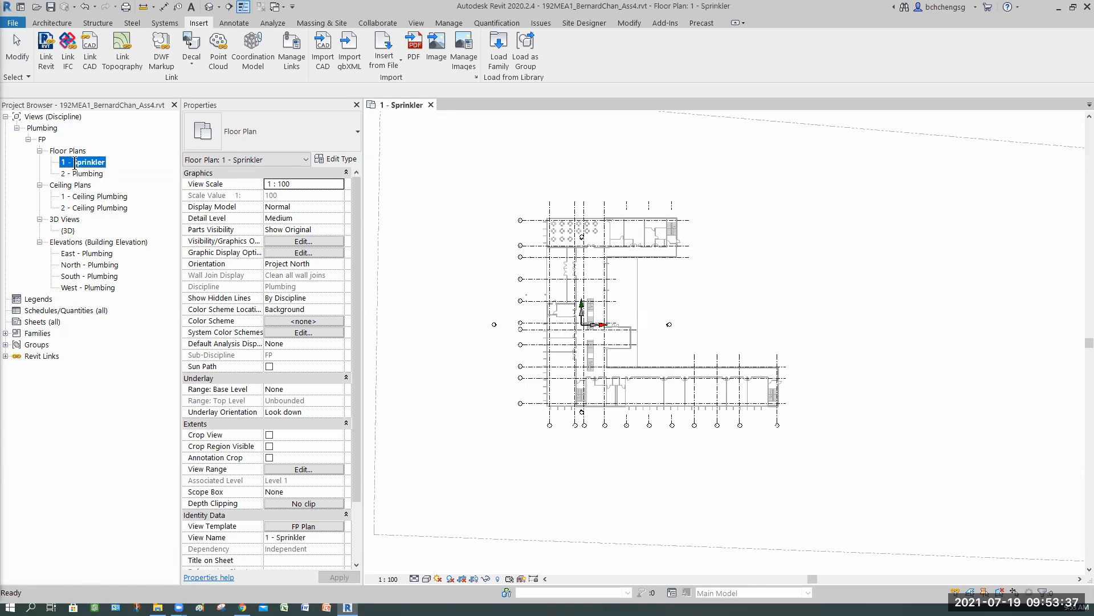
key("F2")
key("Left")
key("Left")
key("shift+Left")
key("shift+Left")
key("shift+Left")
key("shift+Left")
key("shift+Left")
key("shift+Left")
key("shift+Left")
Open the level 2 plumbing floor plan and rename the view to "2 - Sprinkler".
left_click(79, 174)
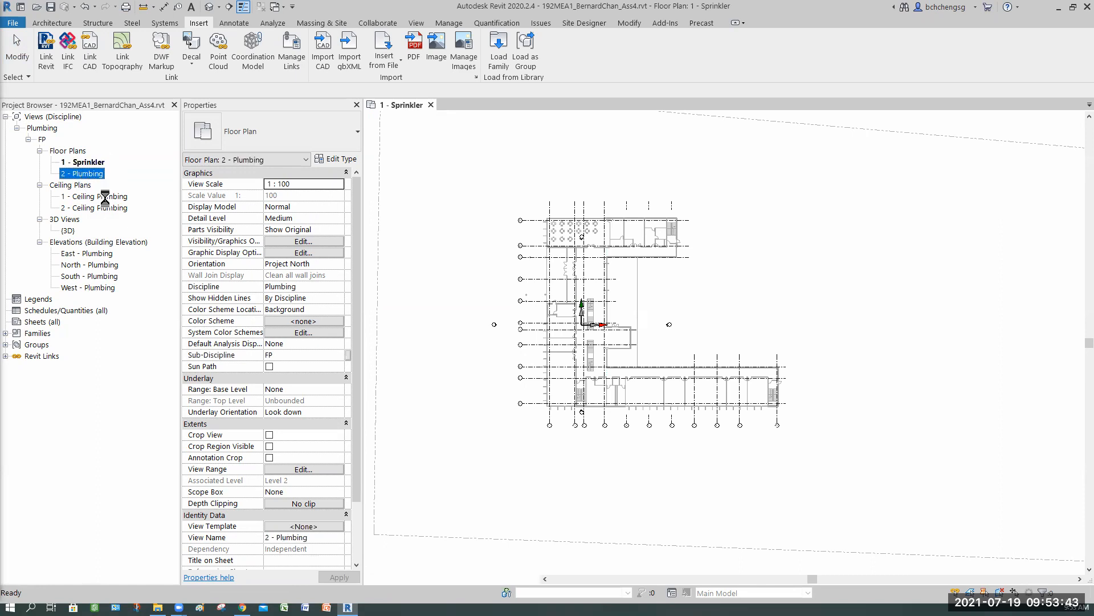
double_click(97, 173)
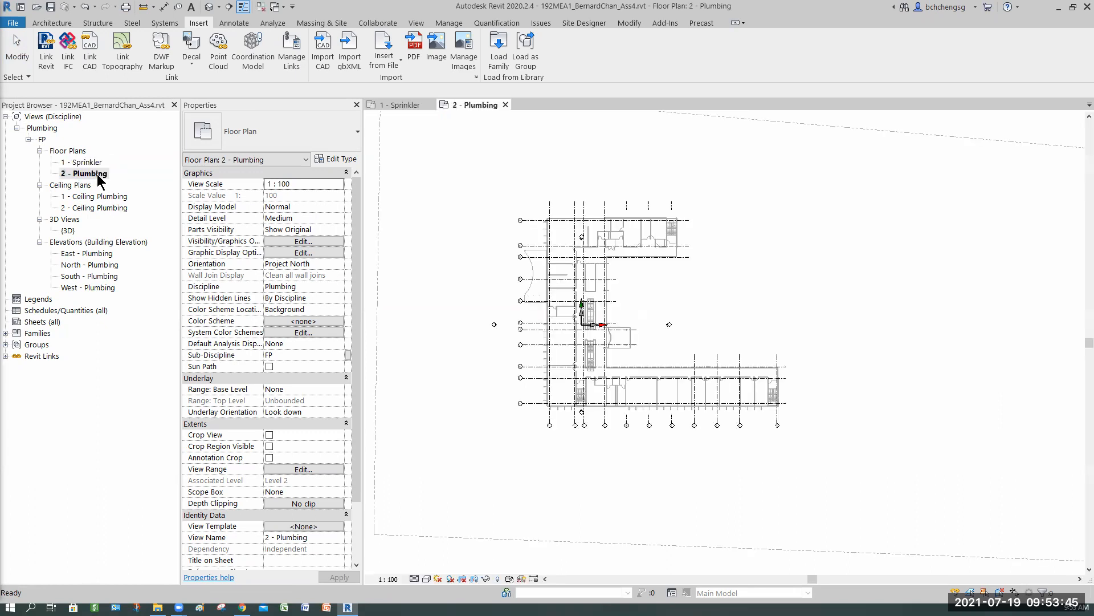
left_click(78, 172)
left_click_drag(73, 173, 118, 179)
type("Sprinkler")
left_click(112, 196)
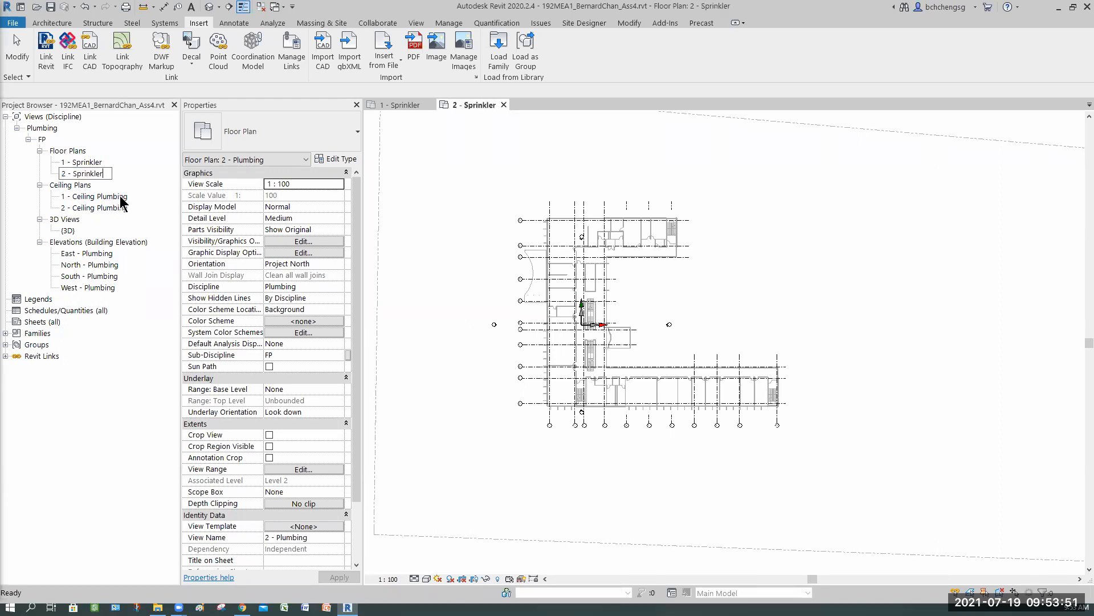
Rename the level 1 ceiling plan view to "1 - Ceiling Sprinkler".
right_click(112, 196)
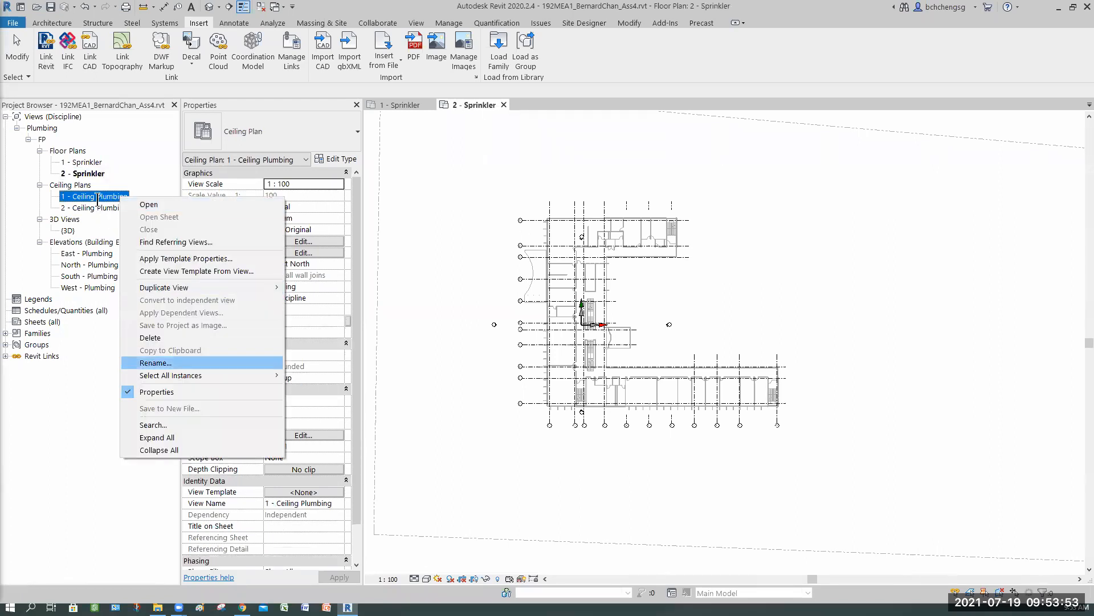
left_click(137, 361)
key("ctrl+Left")
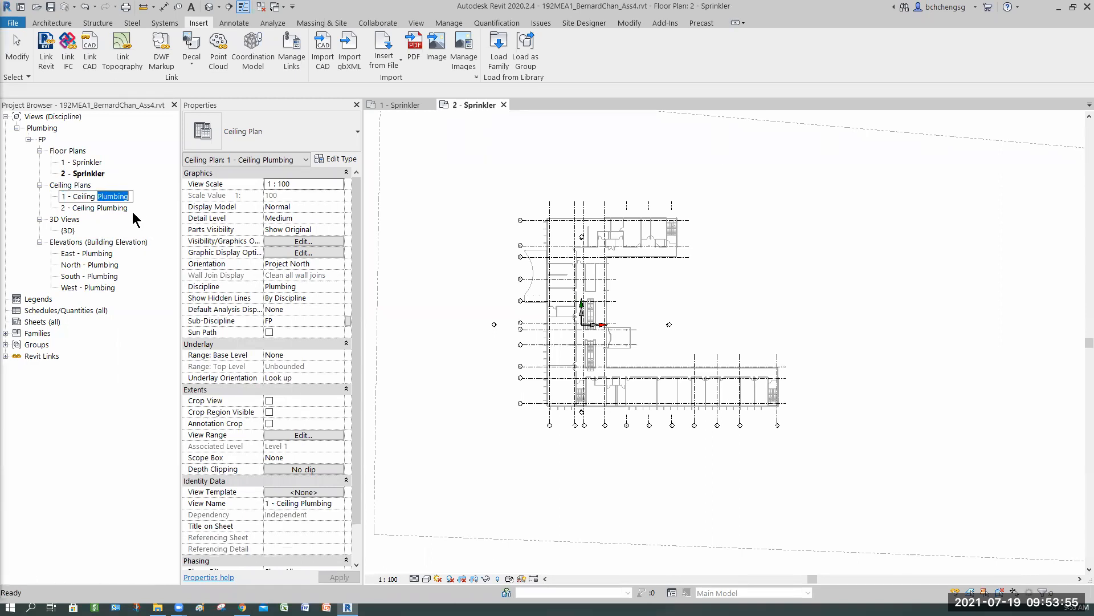
type("Sprinkler")
Rename the level 2 ceiling plan view to "2 - Ceiling Sprinkler".
left_click(106, 208)
key("F2")
key("End")
key("ctrl+shift+Left")
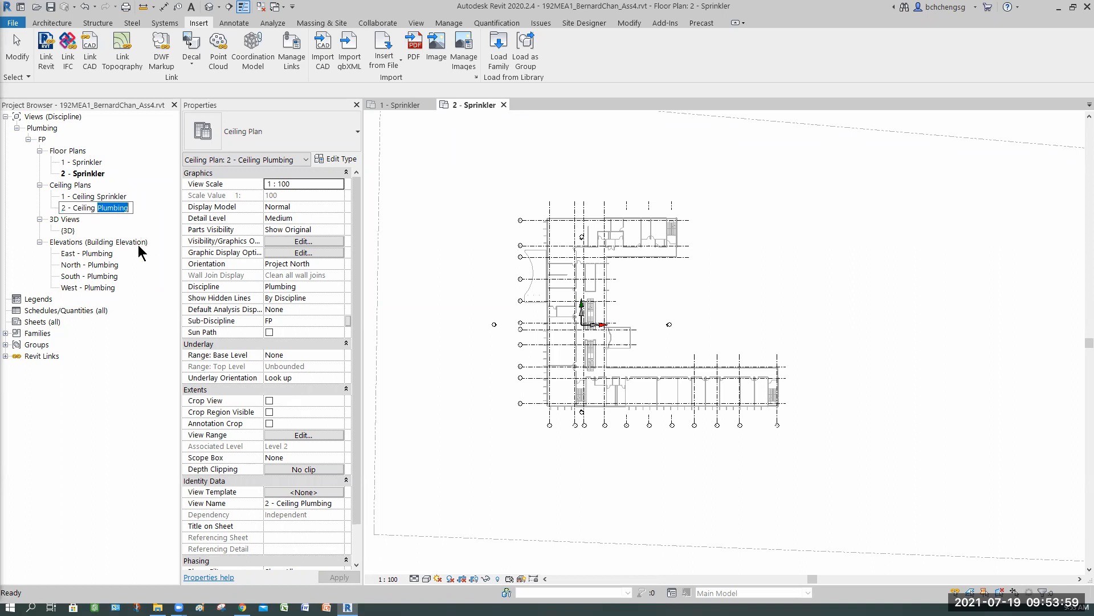
type("Sprinkler")
left_click(87, 254)
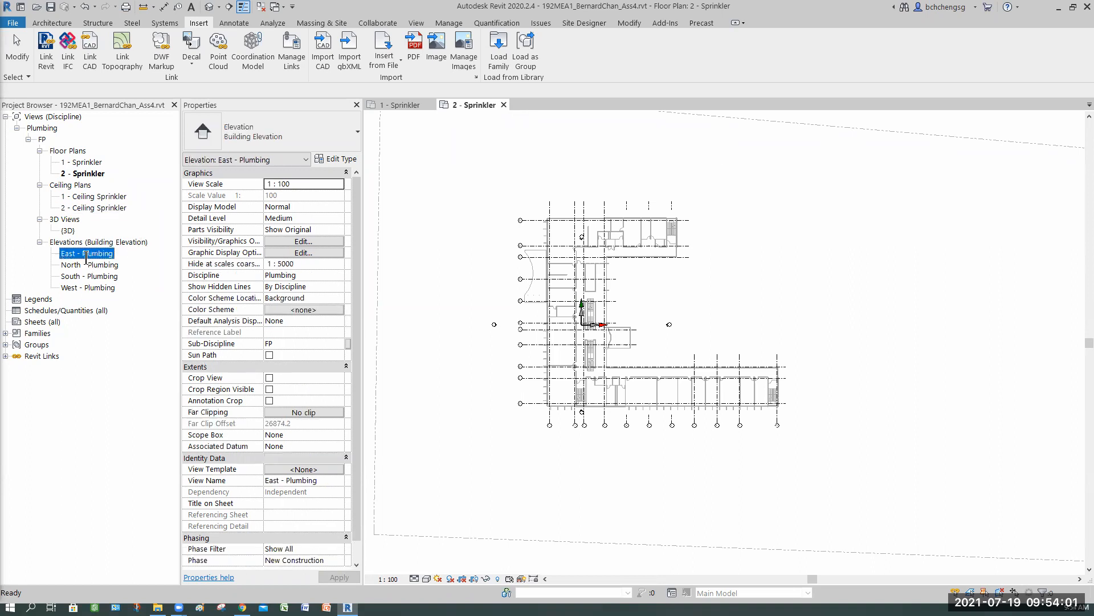
key("F2")
key("End")
key("ctrl+shift+Left")
key("Escape")
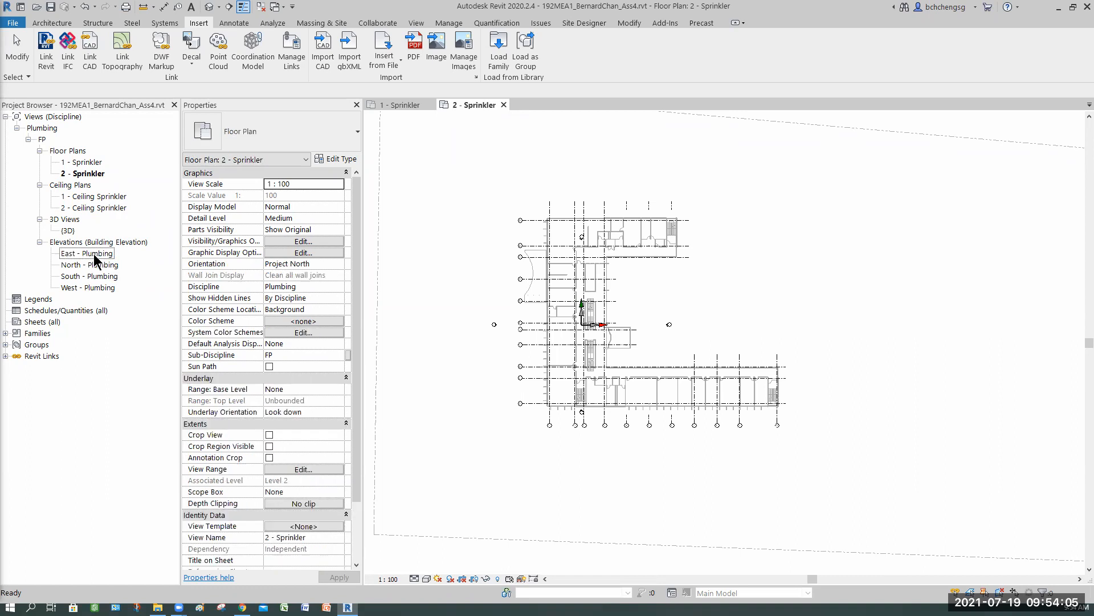
Rename the east building elevation view to "East - Sprinkler".
key("F2")
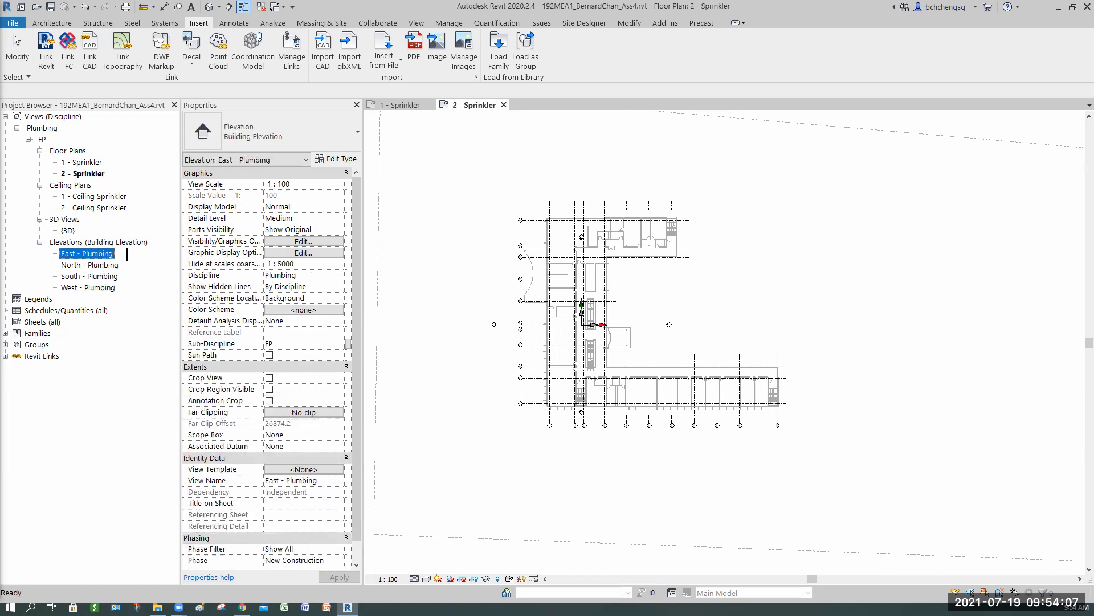
key("End")
key("ctrl+shift+Left")
type("Sprinkler")
Rename the north building elevation view to "North - Sprinkler".
left_click(89, 265)
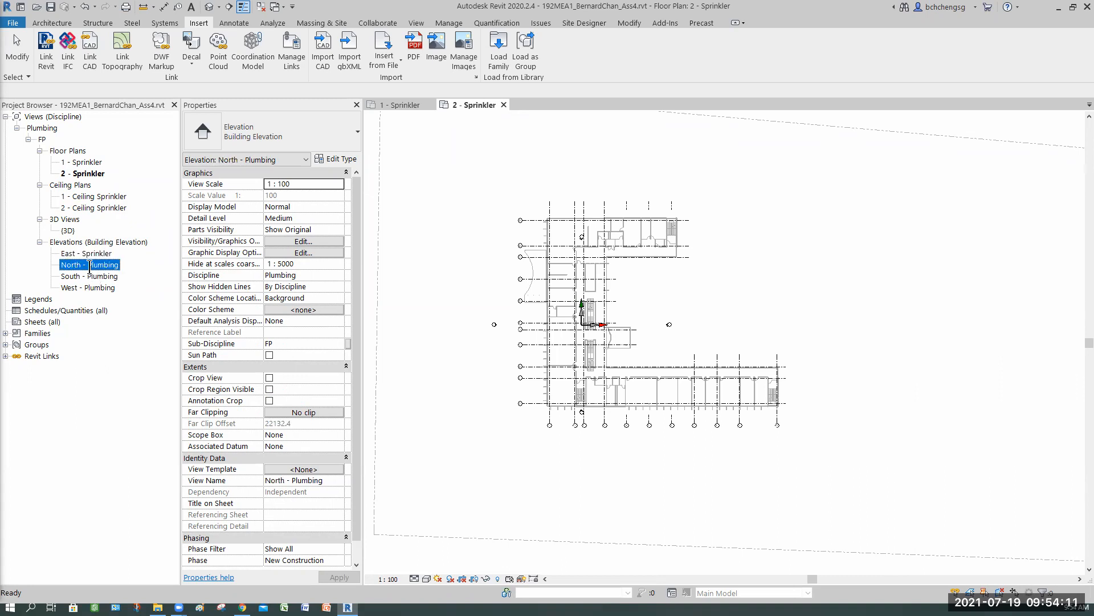
key("F2")
key("End")
key("ctrl+shift+Left")
type("Sprinkler")
Rename the south building elevation view to "South - Sprinkler".
left_click(89, 276)
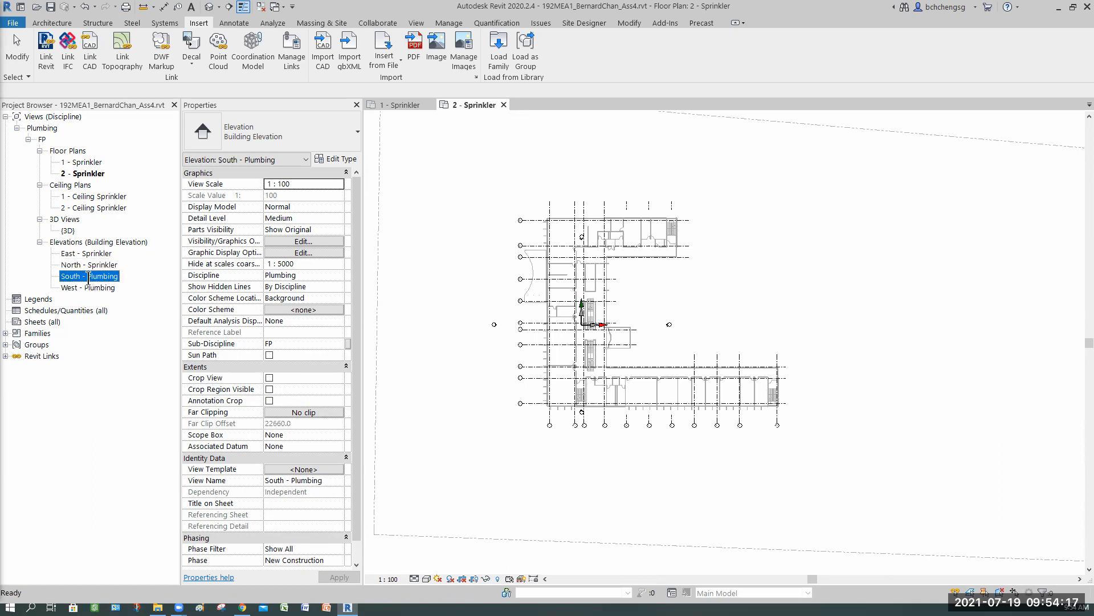
key("F2")
key("End")
key("ctrl+shift+Left")
type("Sprinkler")
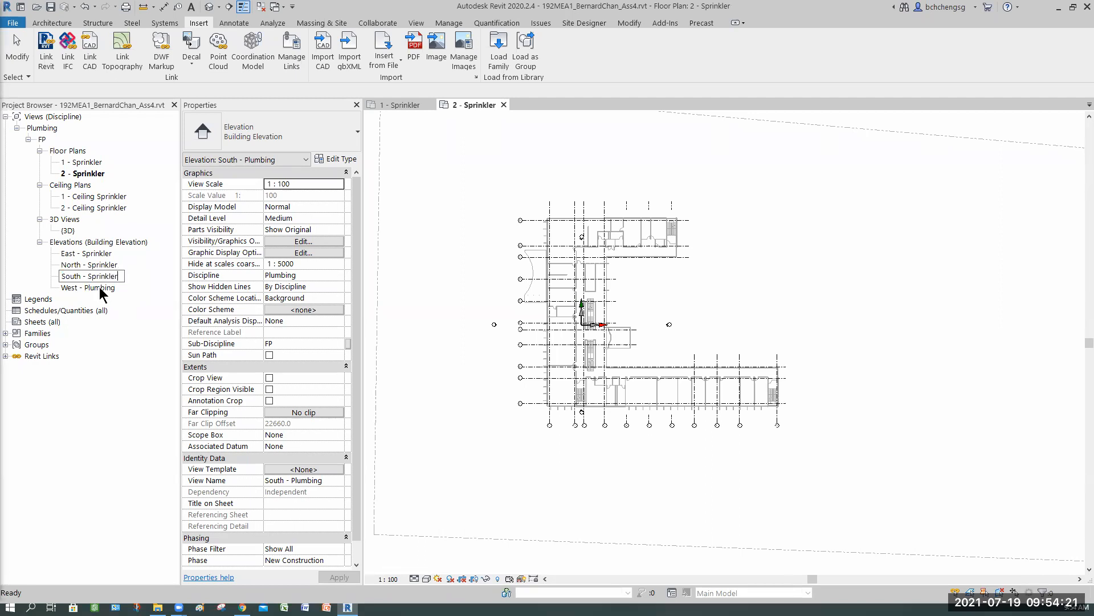
Rename the west building elevation view to "West - Sprinkler".
left_click(88, 288)
key("F2")
key("End")
key("ctrl+shift+Left")
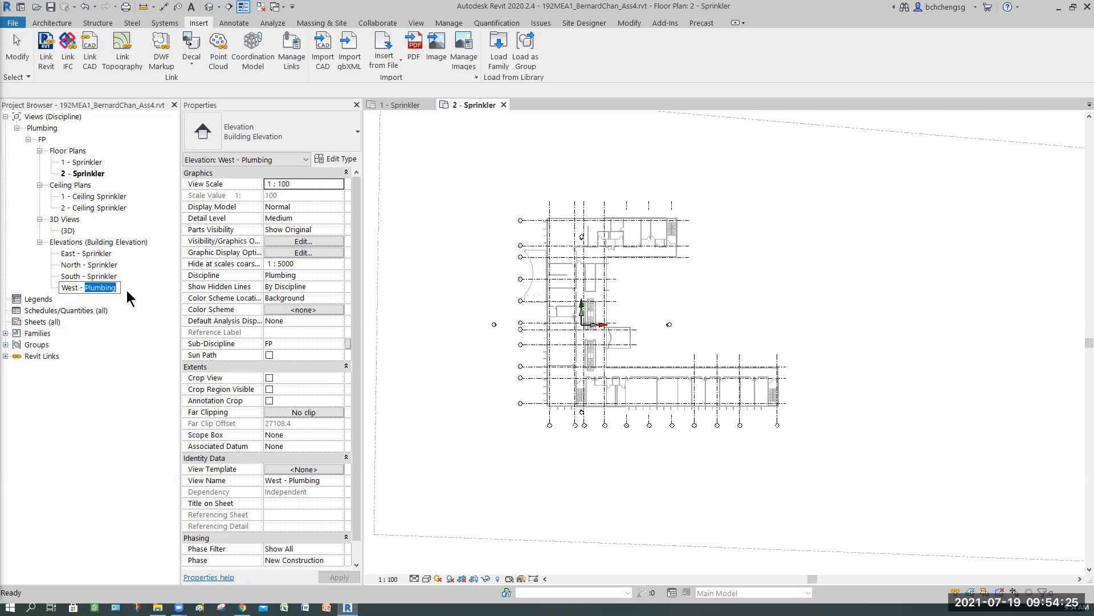
type("Sprinkler")
key("Return")
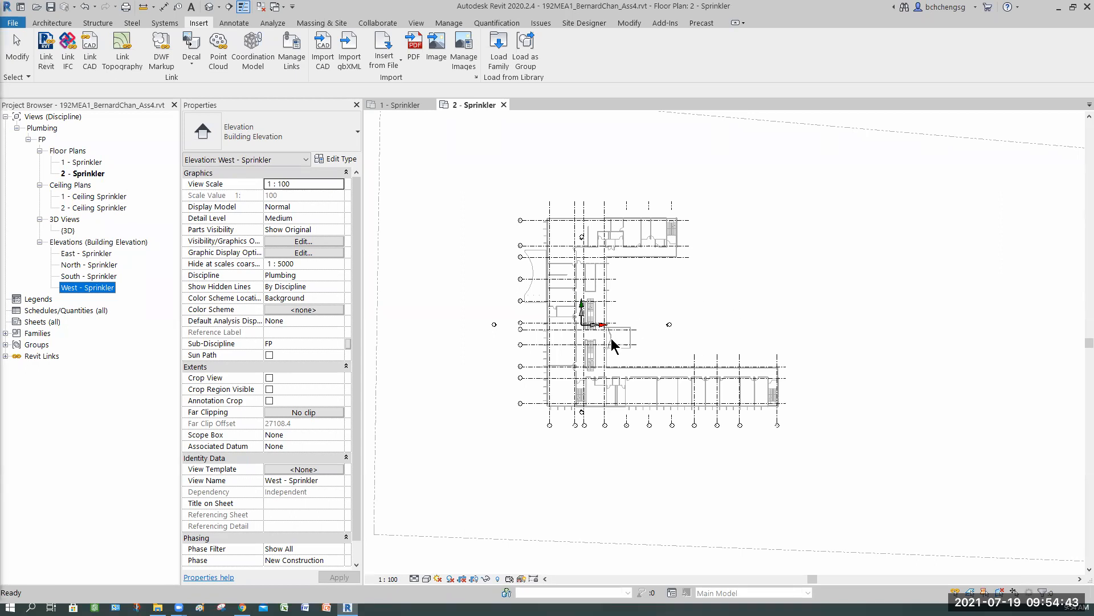
left_click(698, 293)
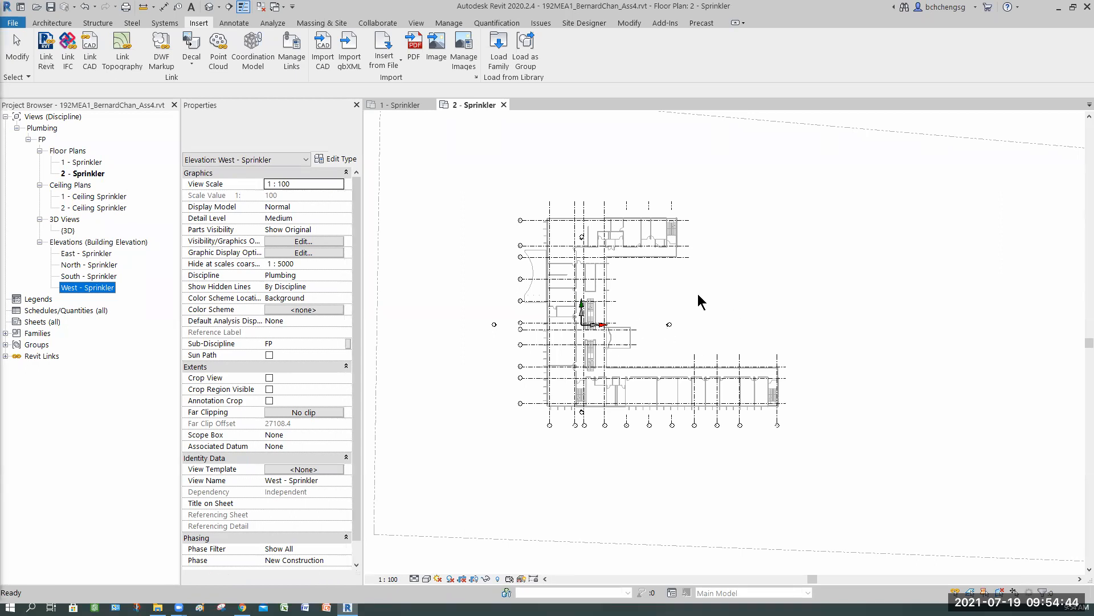
left_click(740, 246)
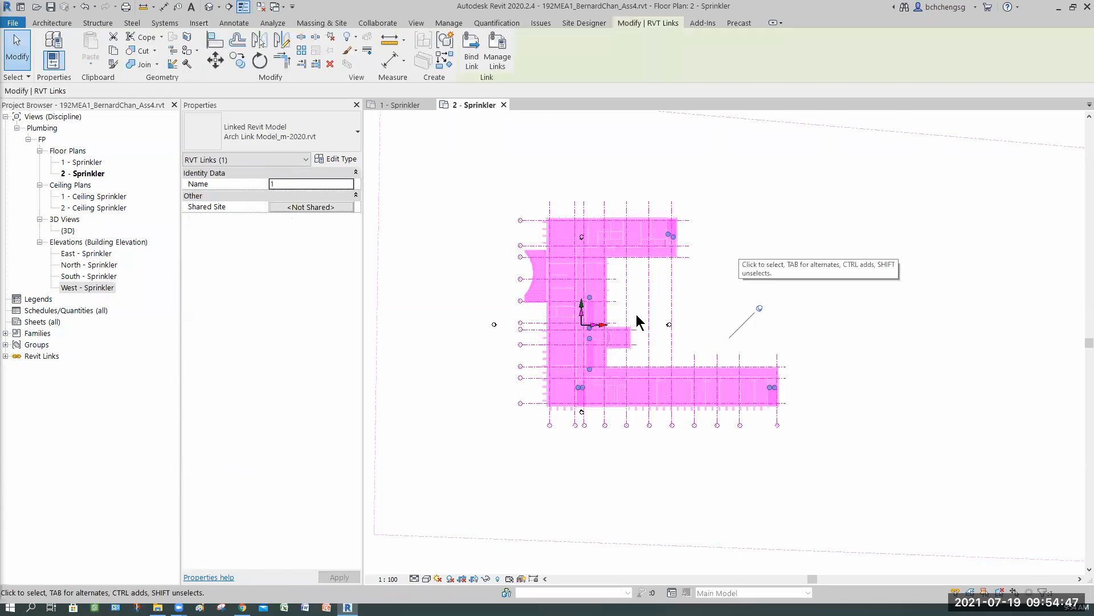
key("Escape")
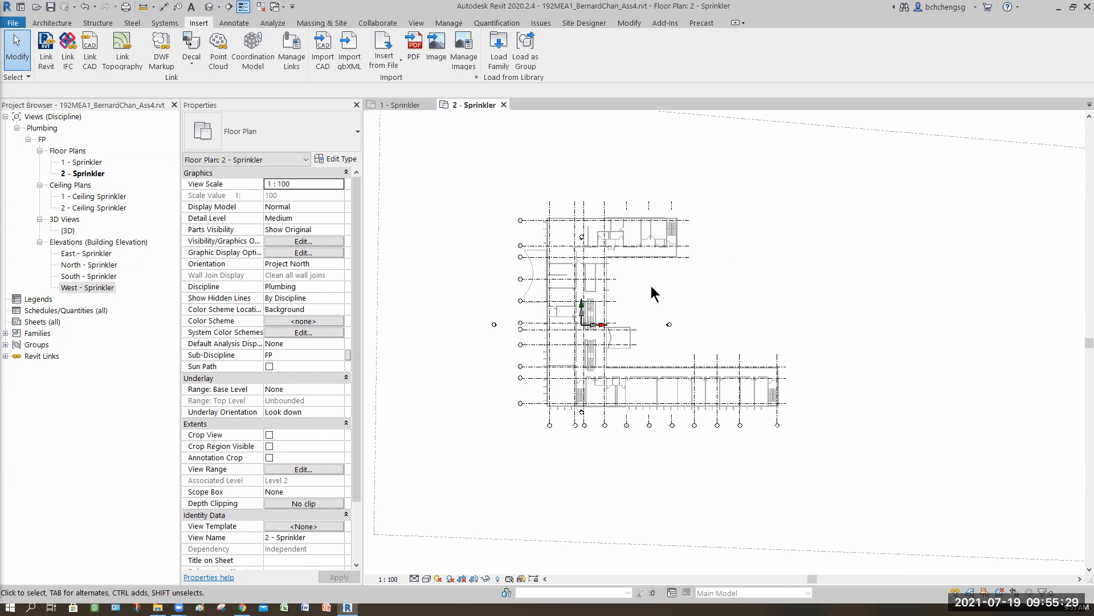
Hide the Site category's Internal Origin in the 2 - Sprinkler floor plan through the Visibility/Graphic Overrides.
scroll(592, 331, "up", 1)
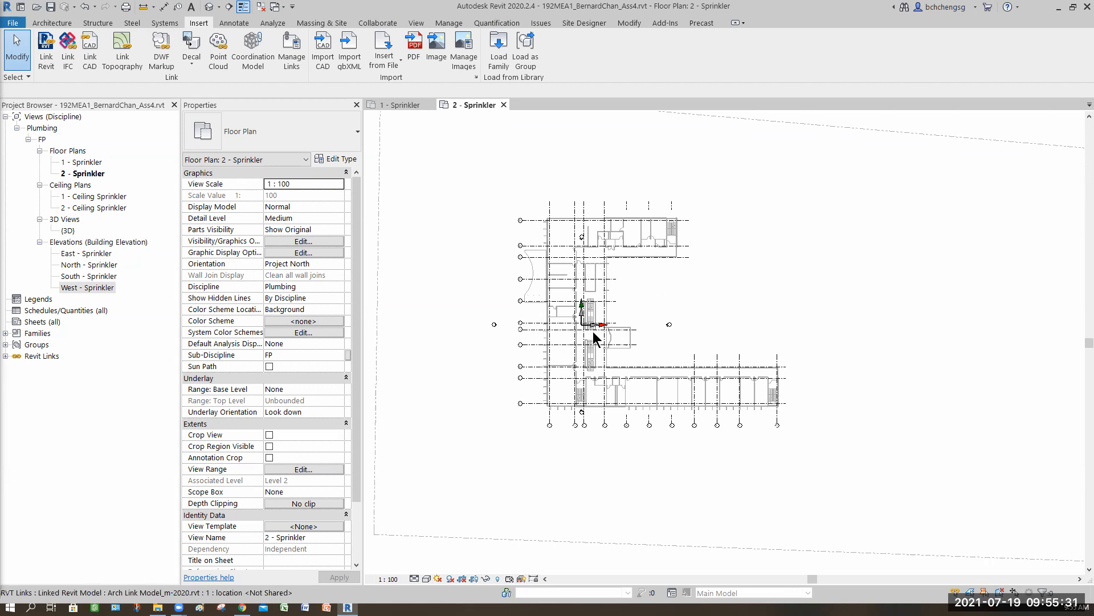
scroll(569, 337, "up", 1)
scroll(536, 333, "up", 3)
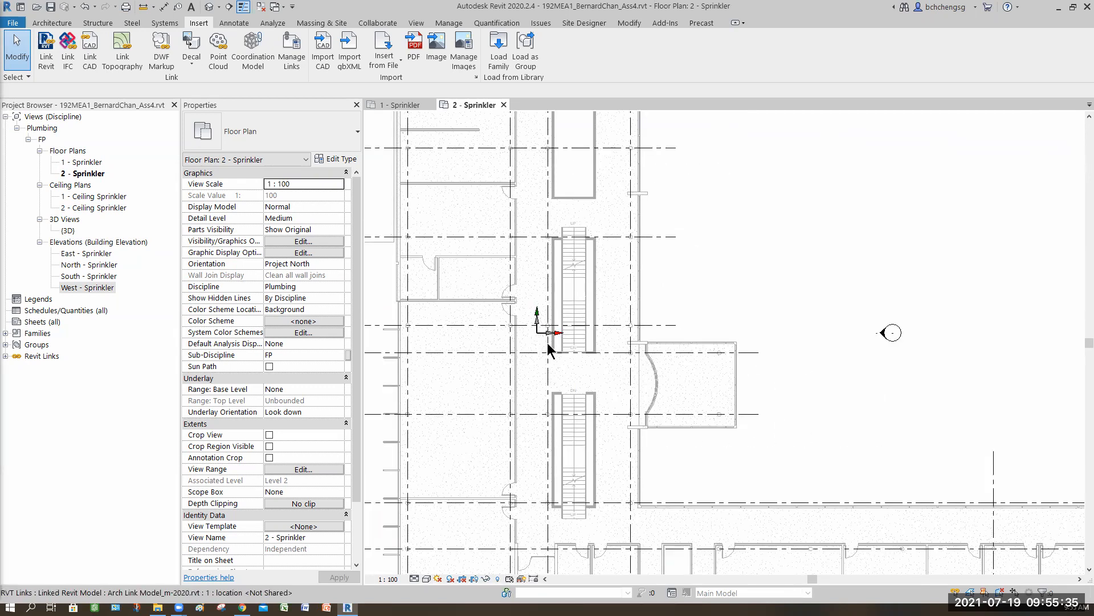
scroll(556, 302, "up", 3)
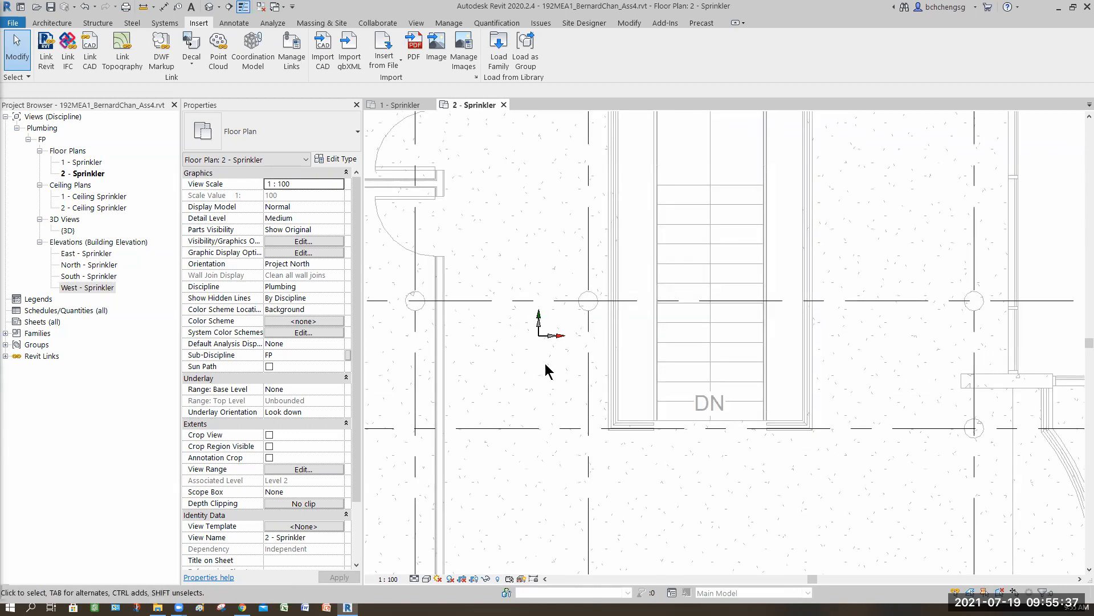
scroll(533, 353, "down", 5)
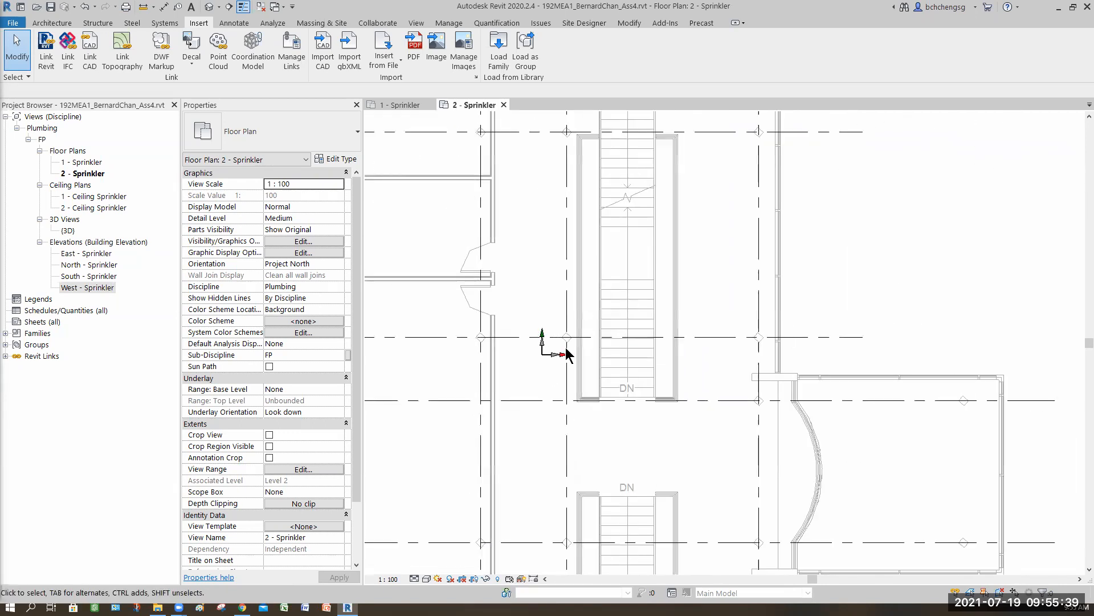
left_click(845, 273)
key("Escape")
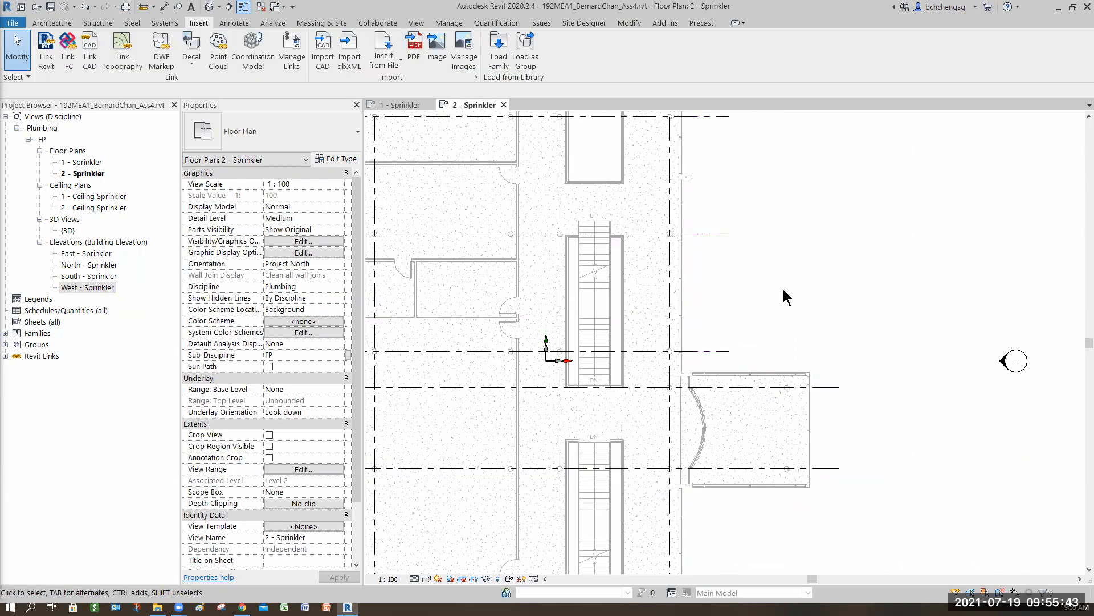
key("v")
key("g")
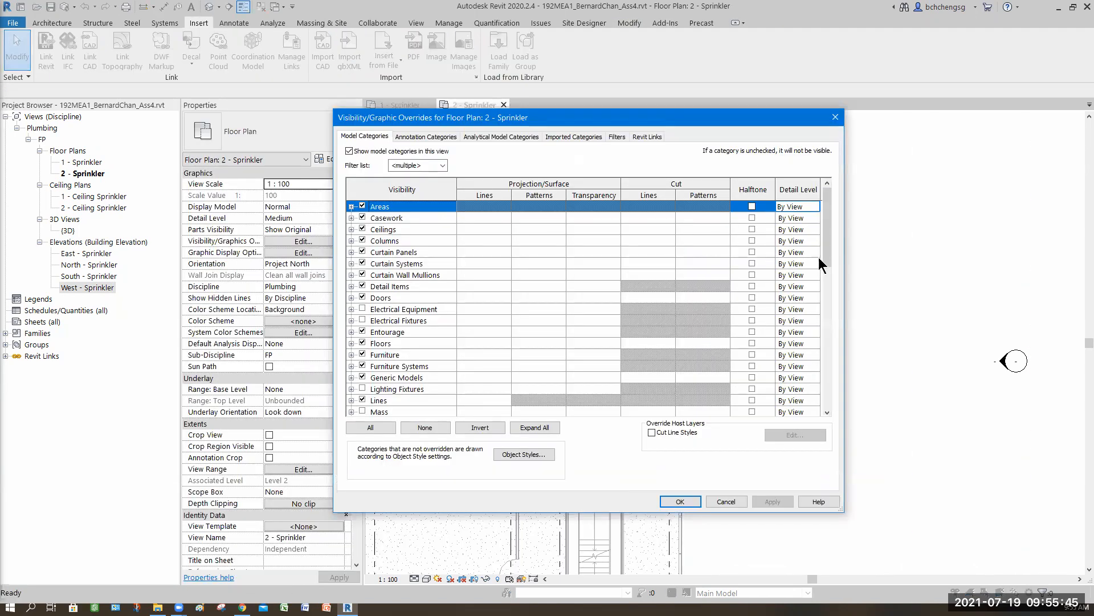
scroll(348, 279, "down", 8)
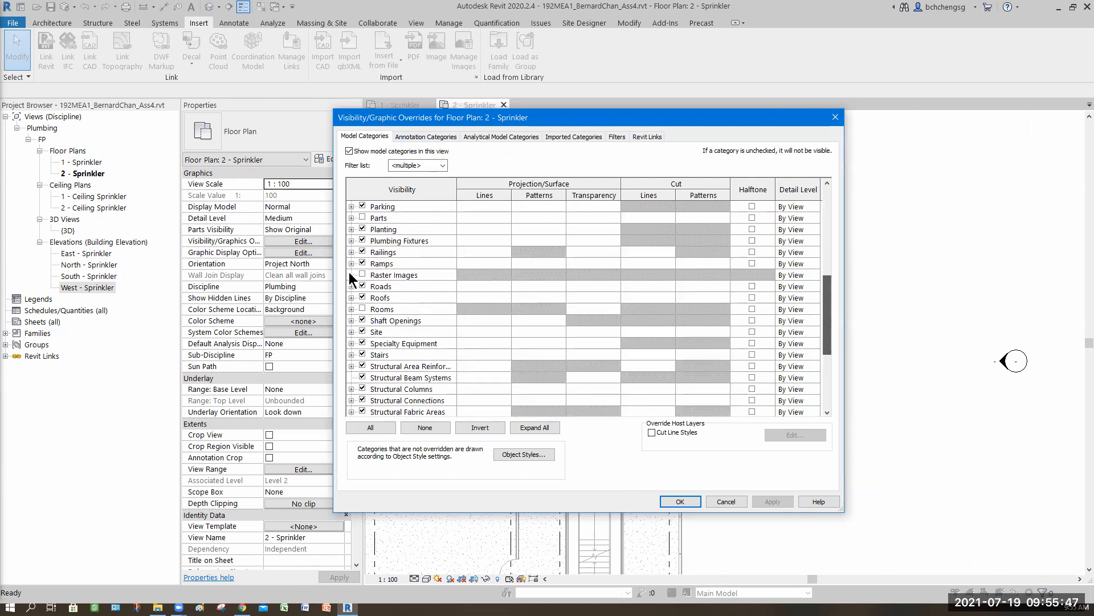
left_click(352, 274)
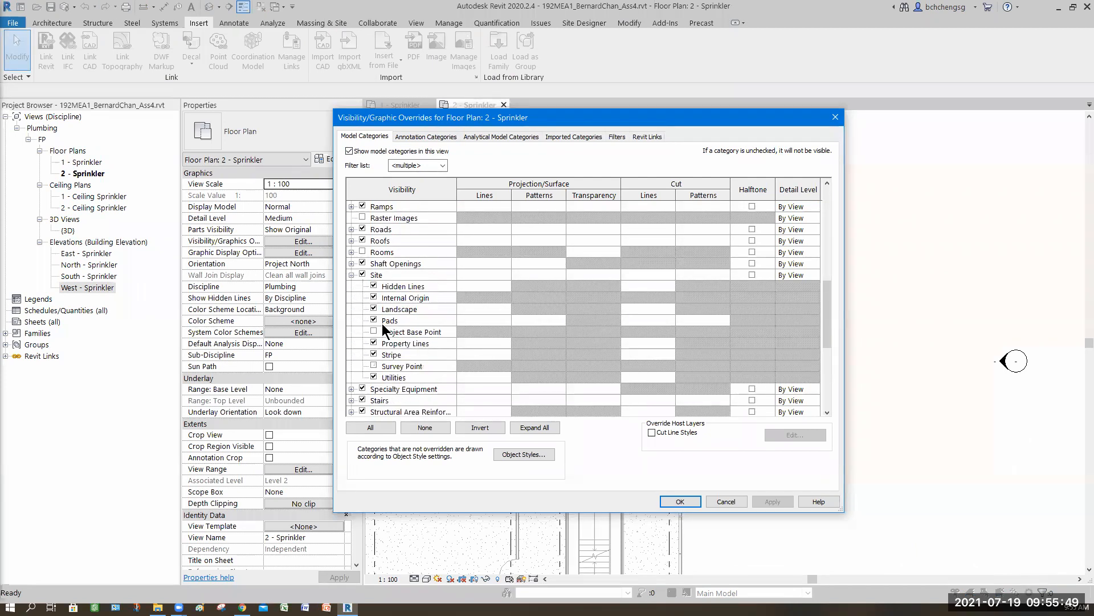
left_click(374, 297)
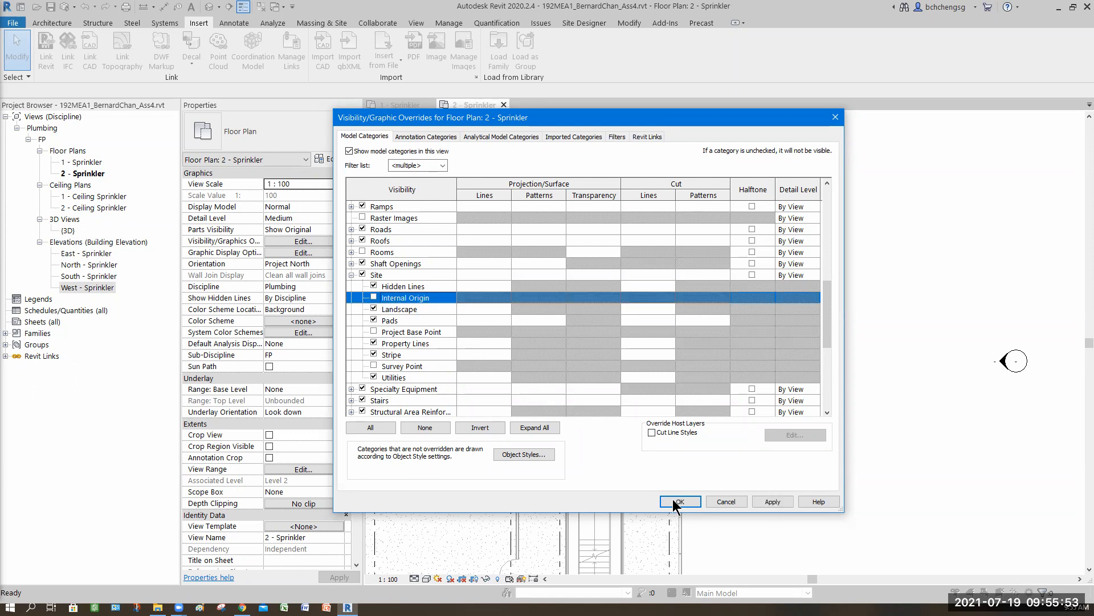
left_click(773, 501)
key("Return")
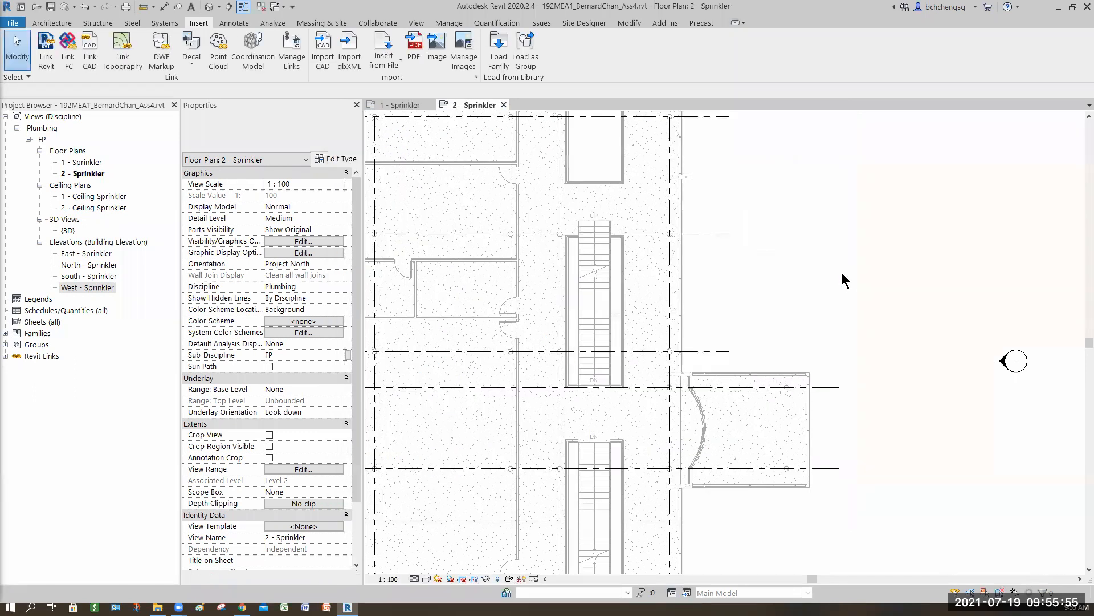
Override the linked architectural model's category graphics to halftone in the 2 - Sprinkler floor plan.
scroll(785, 317, "down", 6)
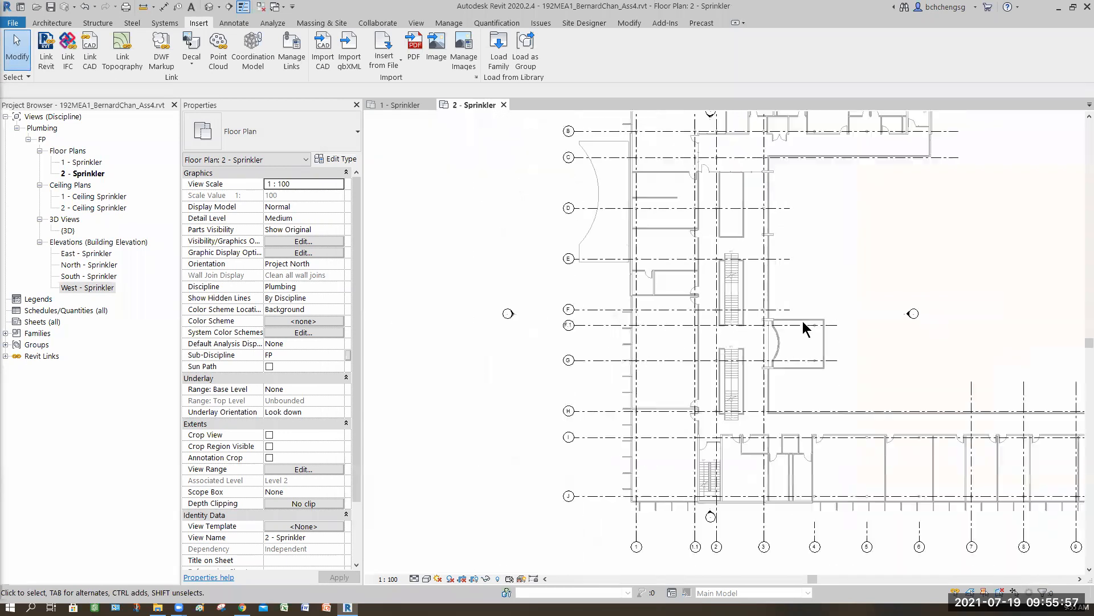
left_click(889, 411)
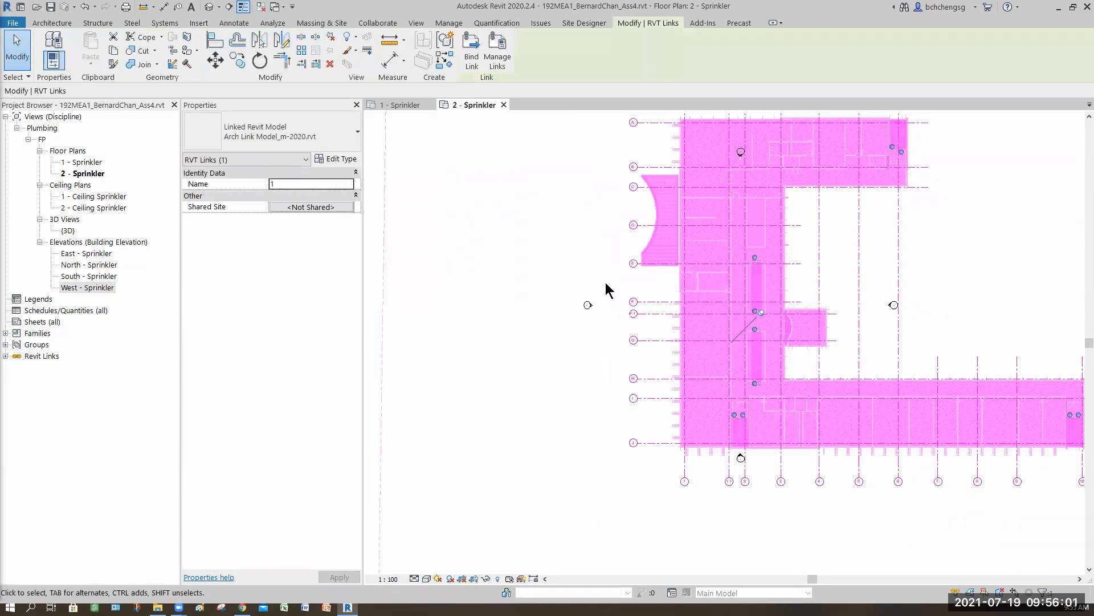
right_click(525, 189)
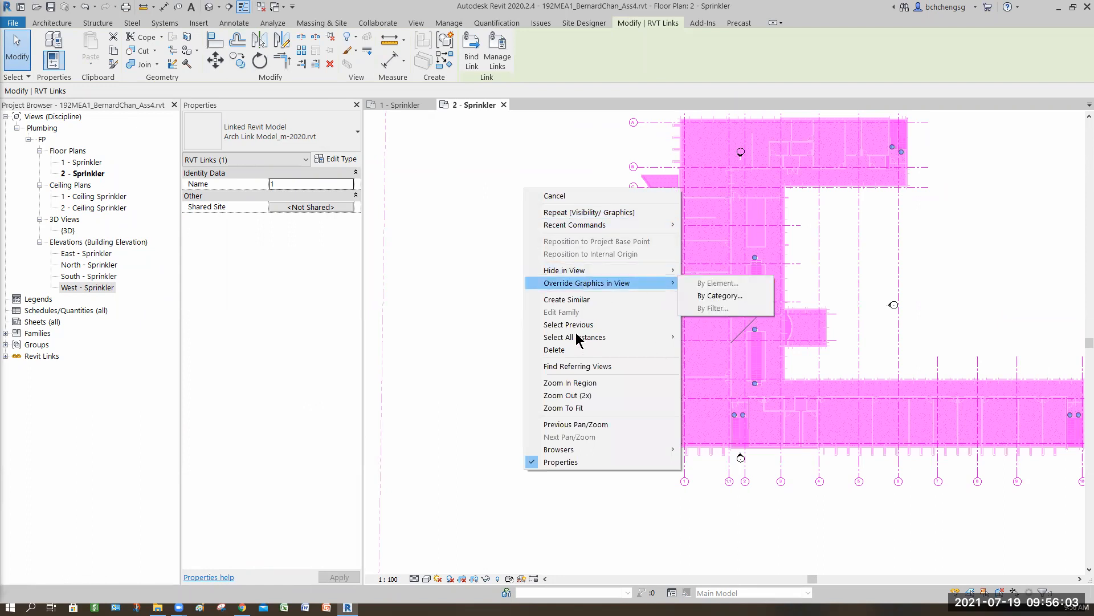
left_click(507, 364)
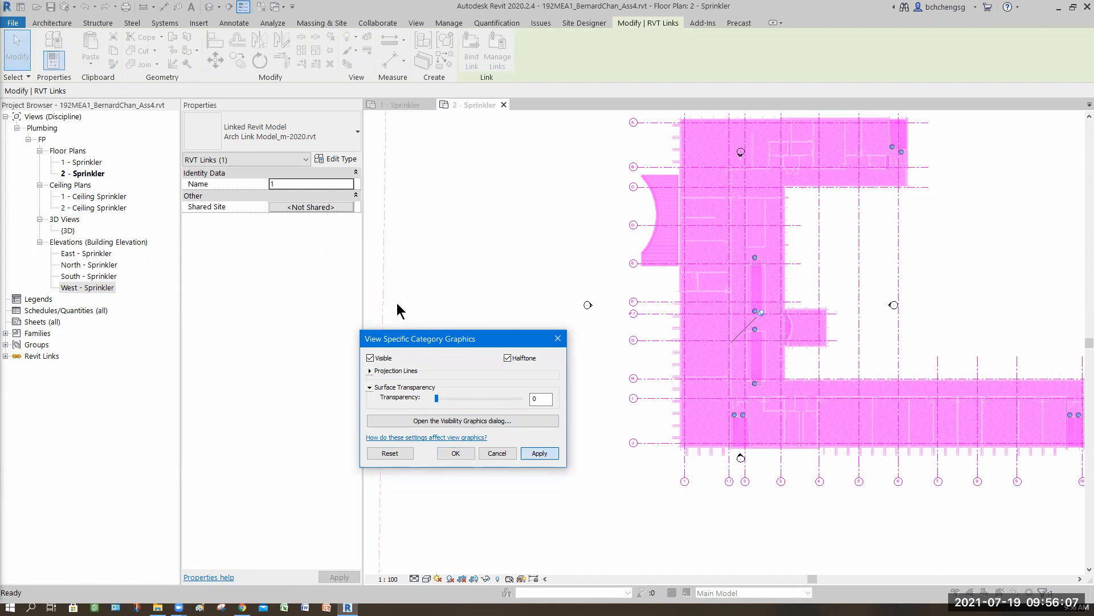
left_click(539, 453)
left_click(456, 454)
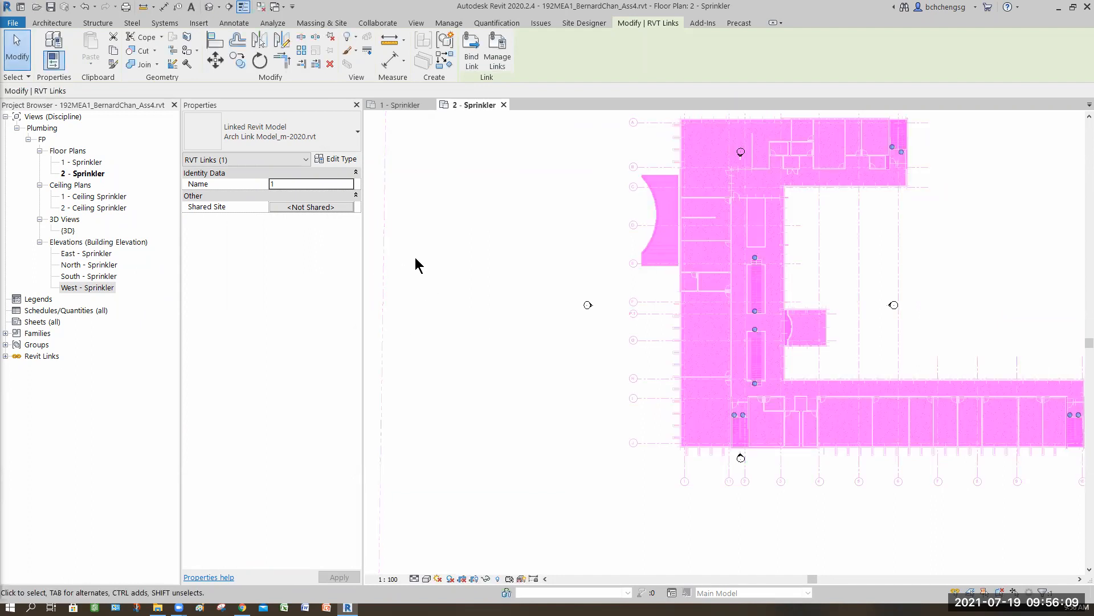
left_click(502, 316)
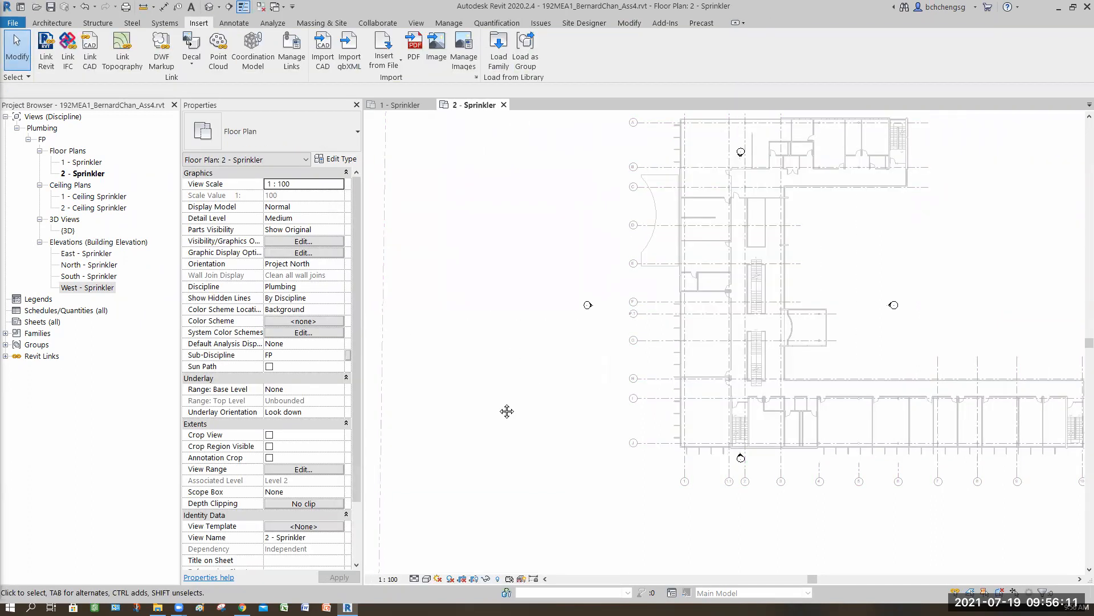
scroll(496, 407, "down", 3)
middle_click_drag(492, 405, 461, 440)
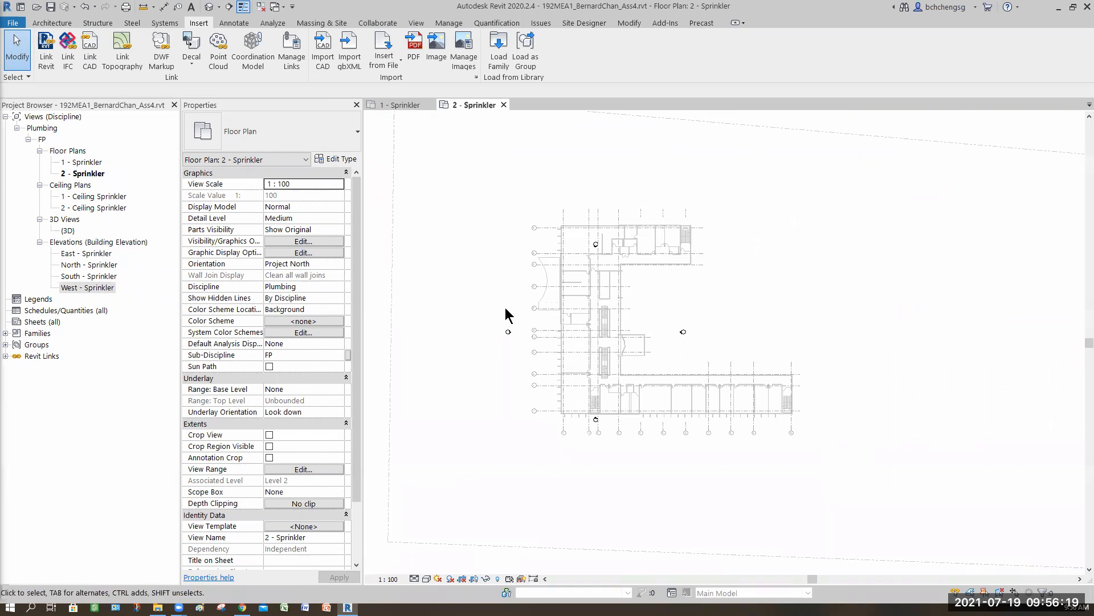
key("v")
key("g")
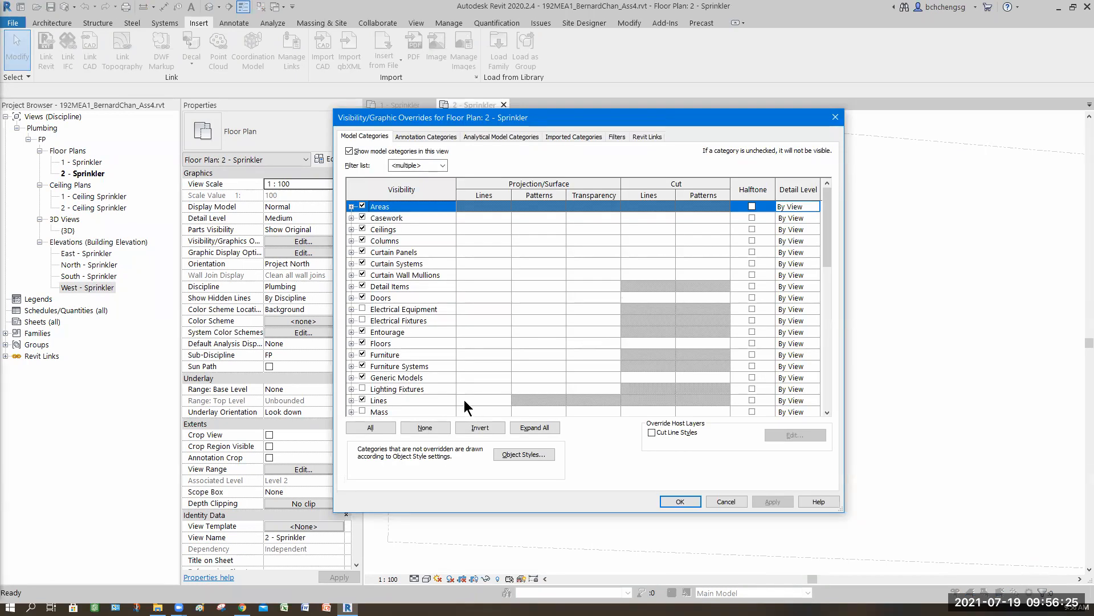
left_click(725, 502)
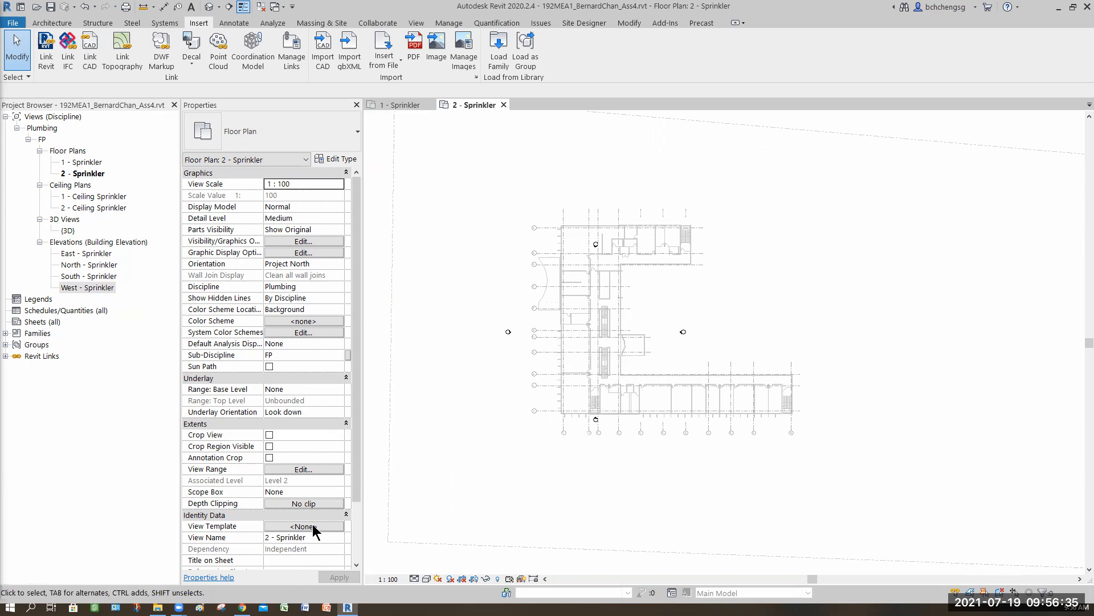
In the FP Plan view template, set the display settings and model categories of the link Arch Link Model_m-2020.rvt to Custom.
left_click(304, 525)
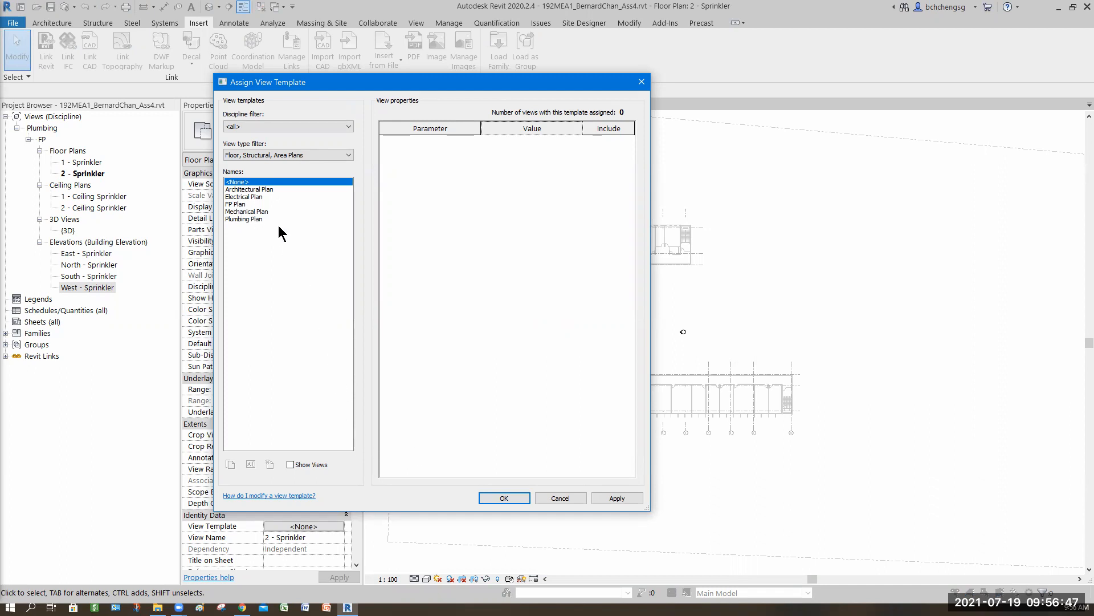
left_click(239, 204)
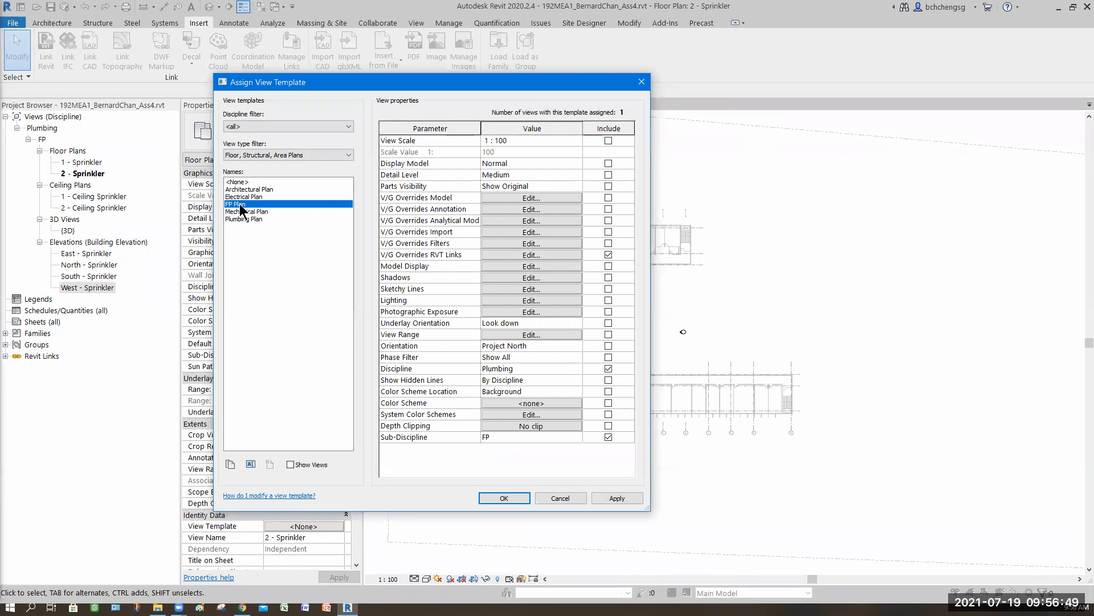
left_click(515, 254)
left_click(558, 188)
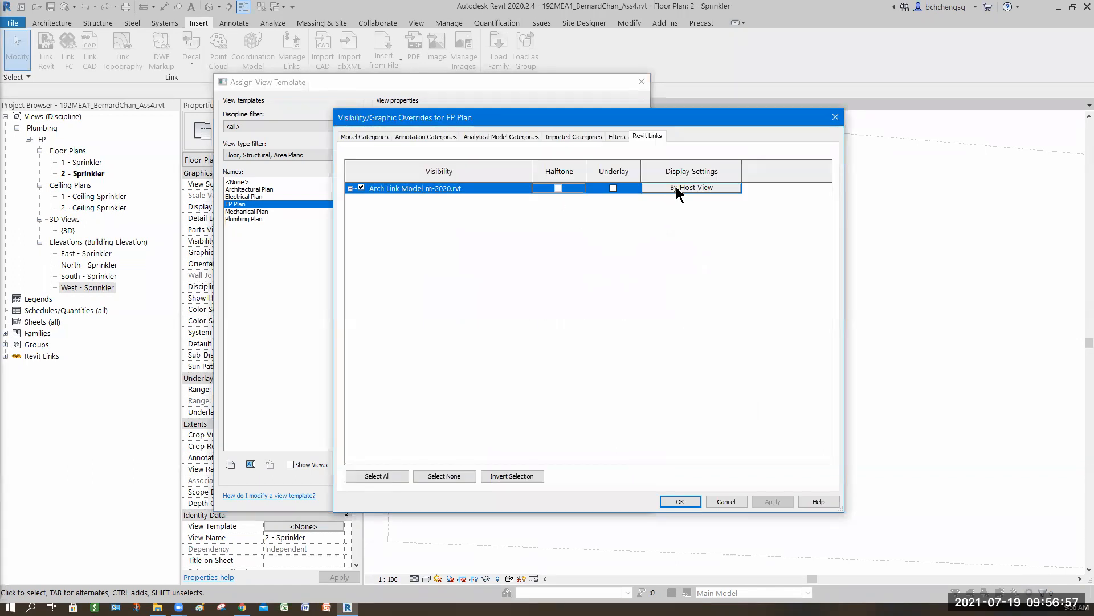
left_click(323, 218)
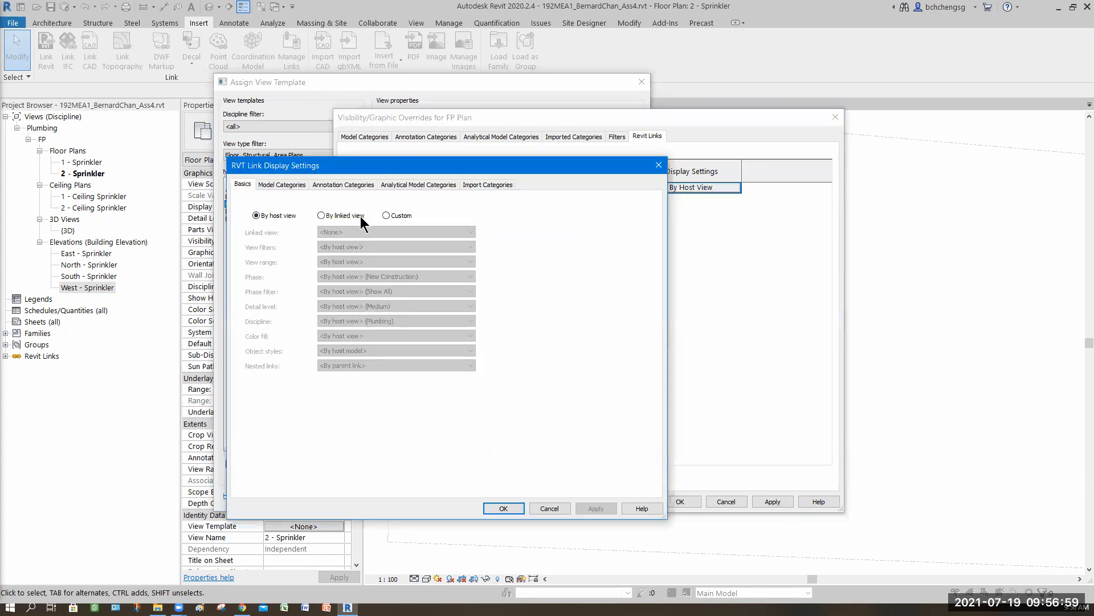
left_click(386, 215)
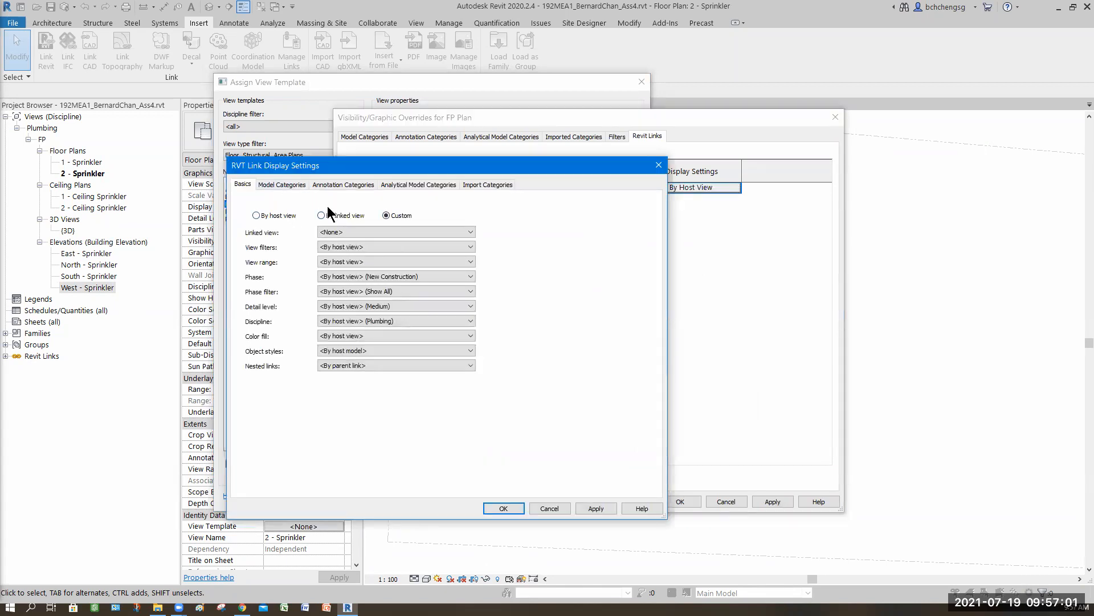
key("ctrl+Tab")
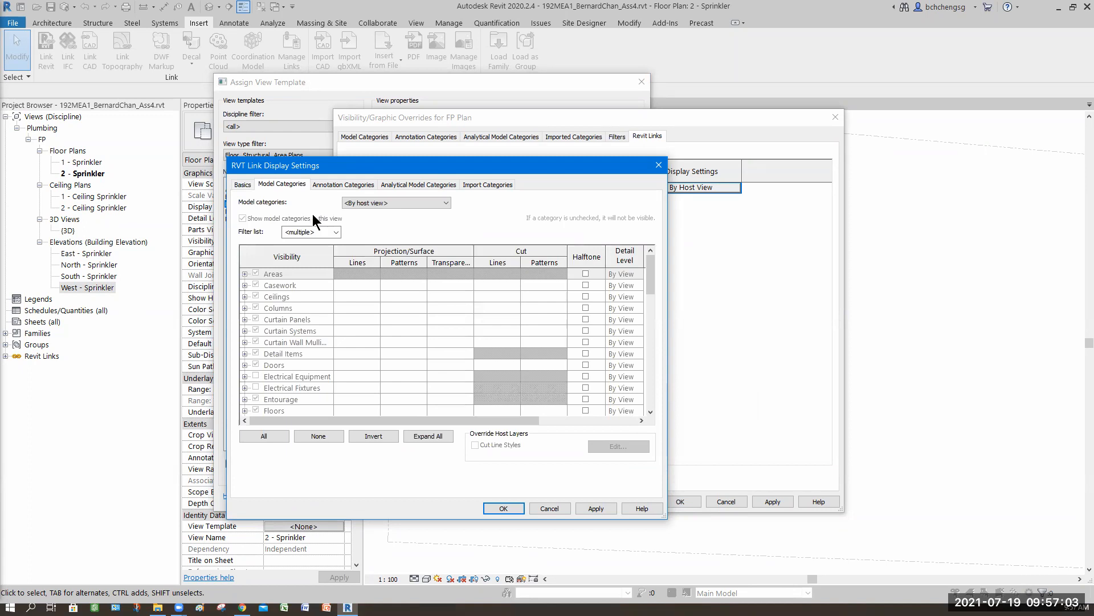
left_click(376, 203)
left_click(376, 220)
Hide the Site, Roads, Planting, Parking and Entourage model categories of the linked architectural model in the FP Plan template.
left_click_drag(650, 278, 602, 365)
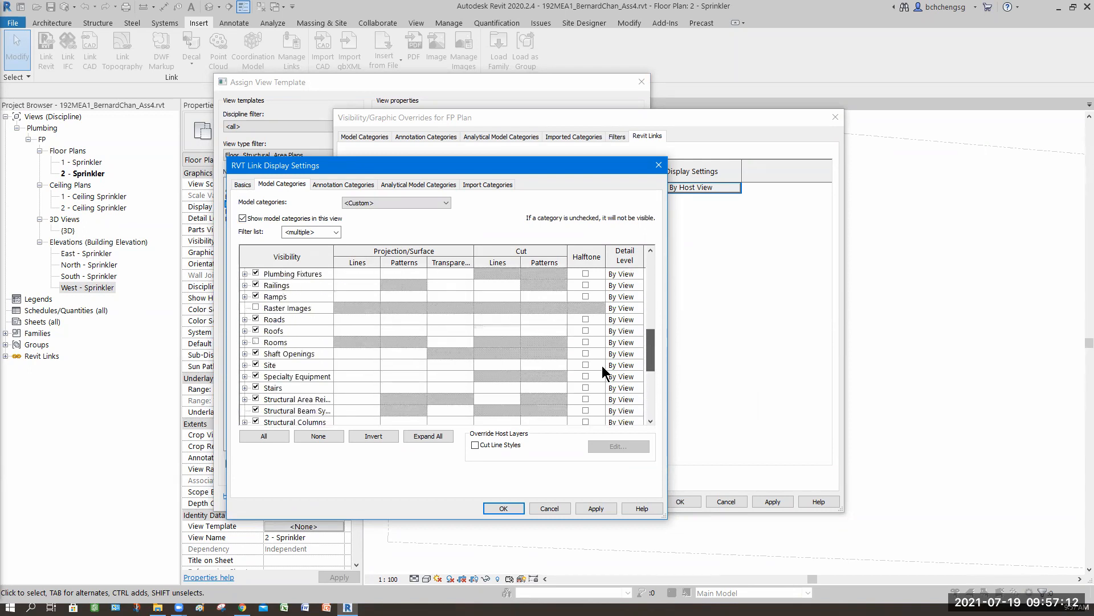
left_click(256, 364)
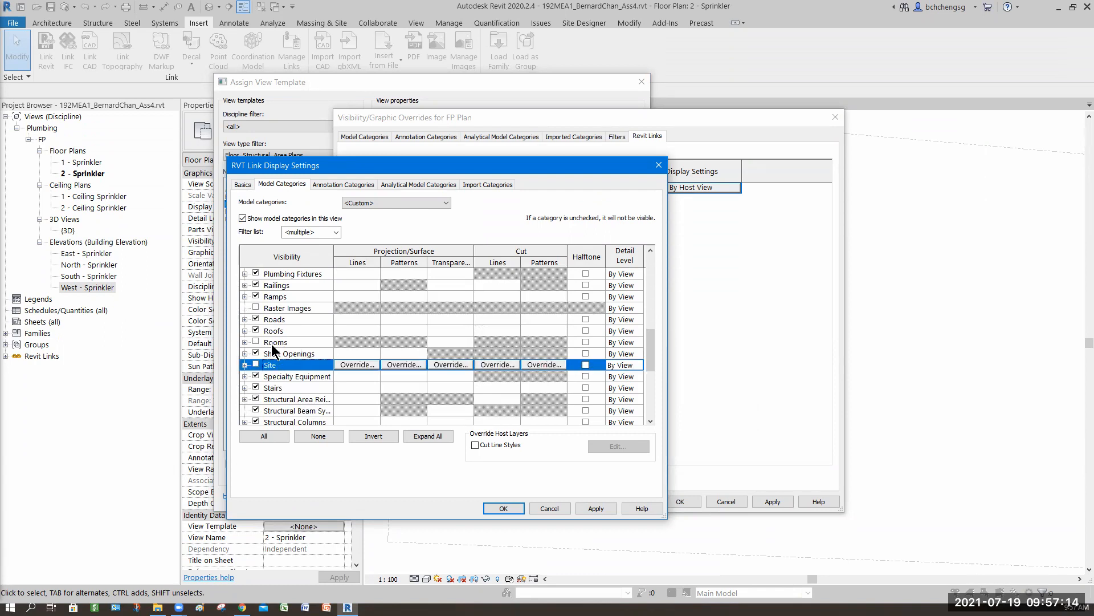
left_click(256, 320)
scroll(280, 337, "up", 1)
scroll(281, 340, "up", 1)
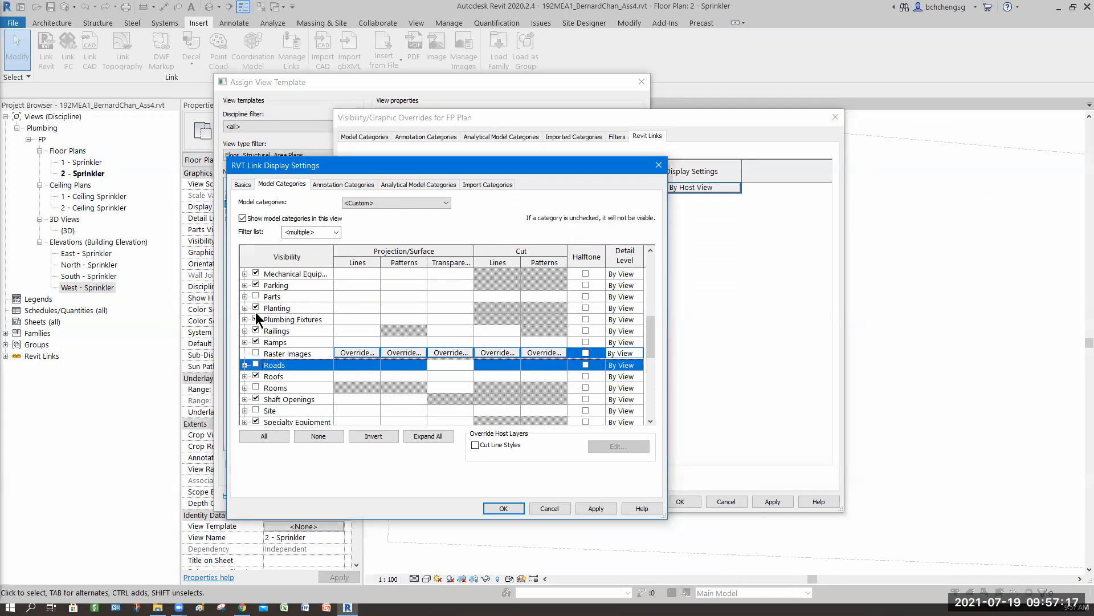
left_click(256, 308)
scroll(264, 330, "up", 1)
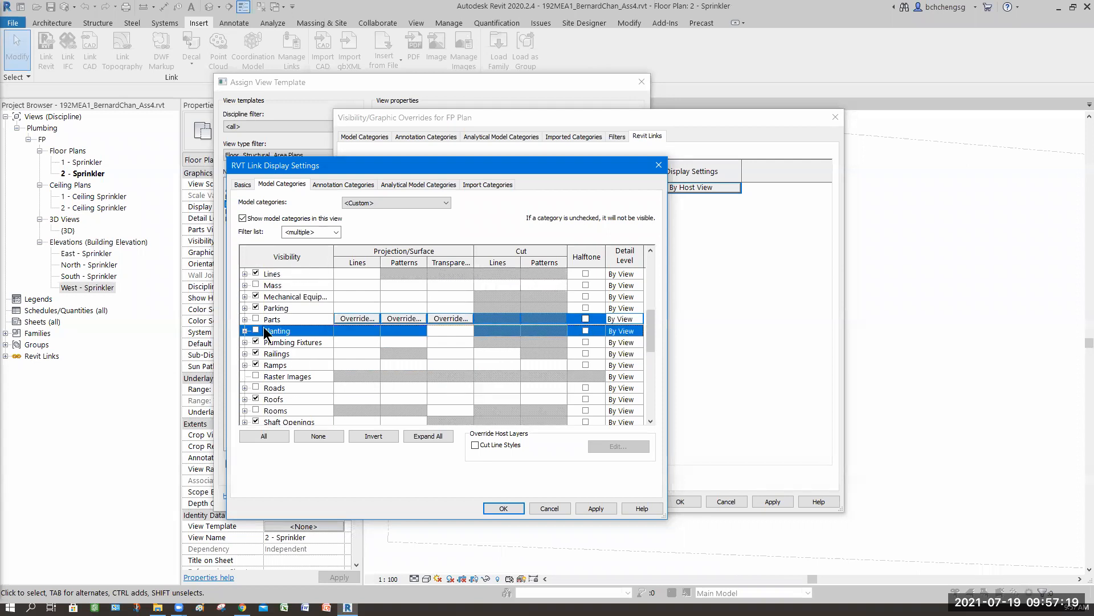
left_click(255, 308)
scroll(313, 345, "up", 2)
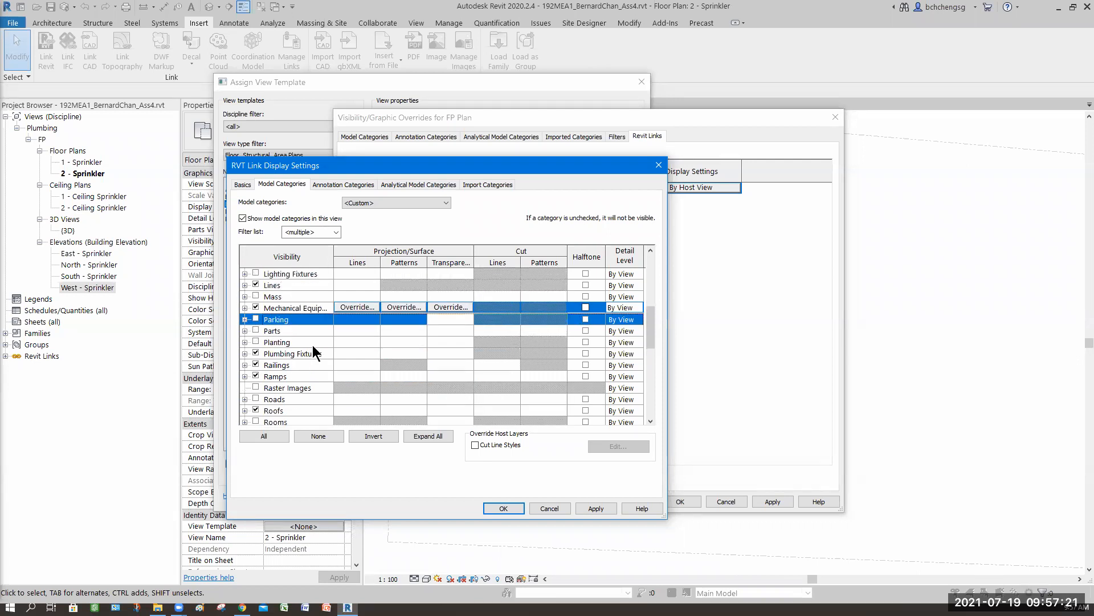
scroll(312, 346, "up", 2)
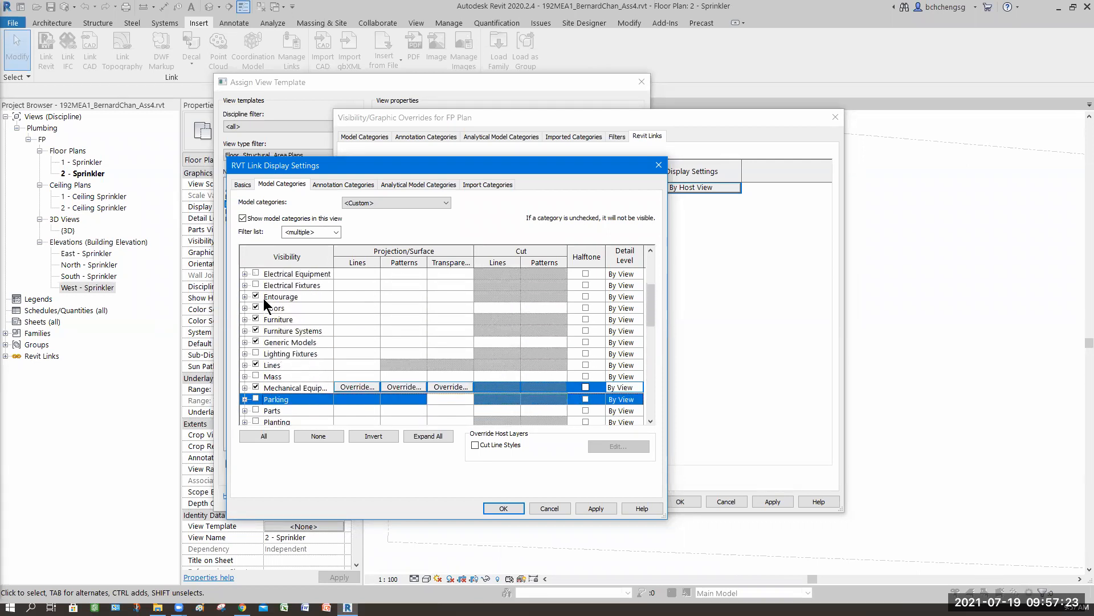
left_click(265, 297)
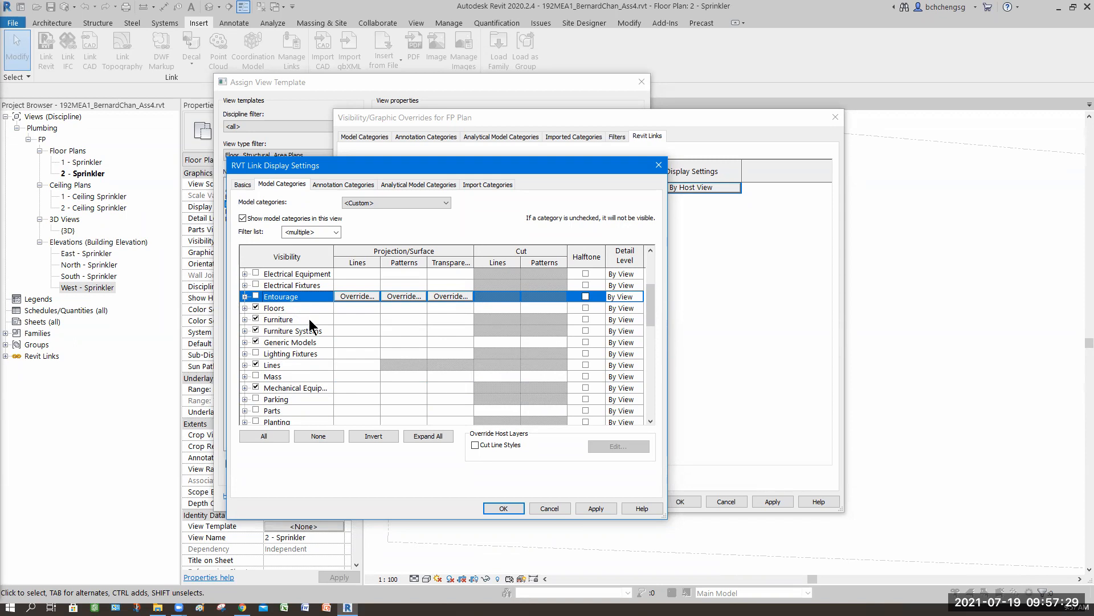
scroll(308, 319, "down", 5)
scroll(311, 344, "down", 4)
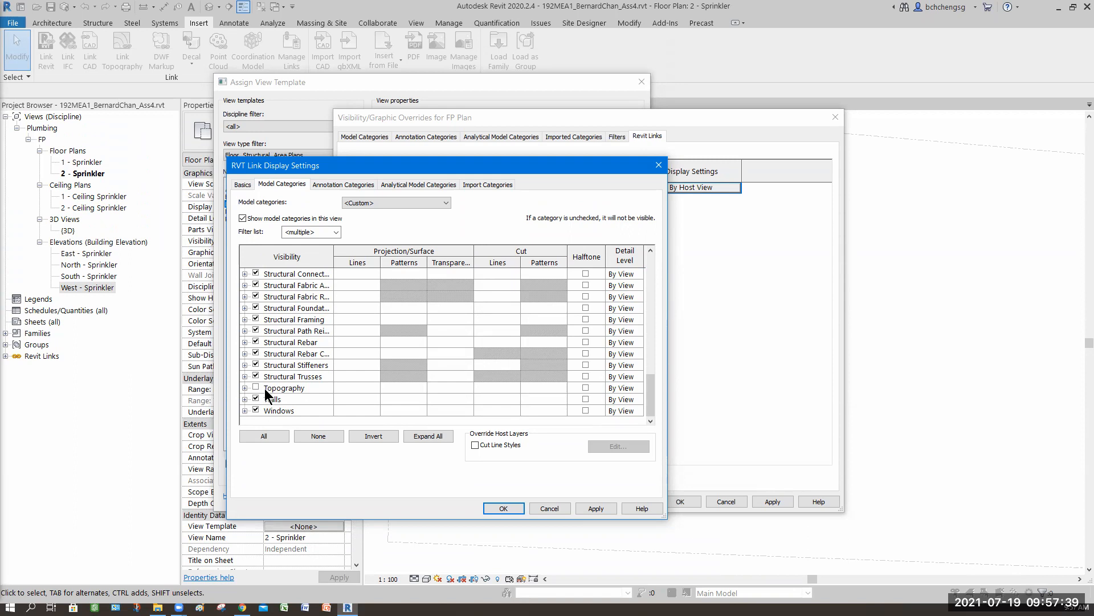
Confirm the link's custom display settings and assign the FP Plan template to the 2 - Sprinkler floor plan.
left_click(504, 508)
left_click(769, 500)
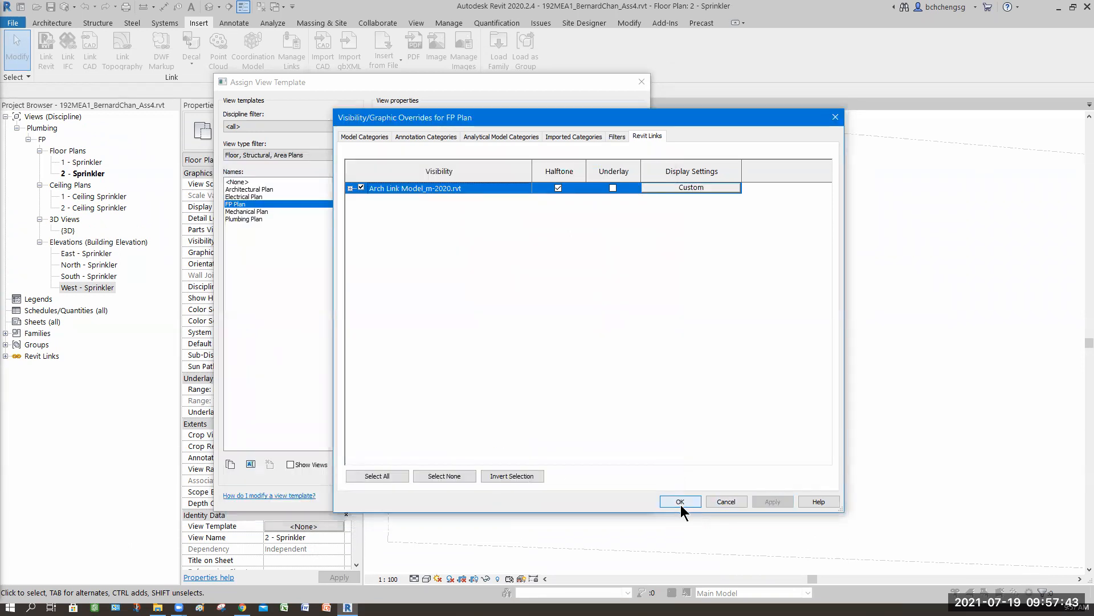
left_click(681, 502)
left_click(613, 498)
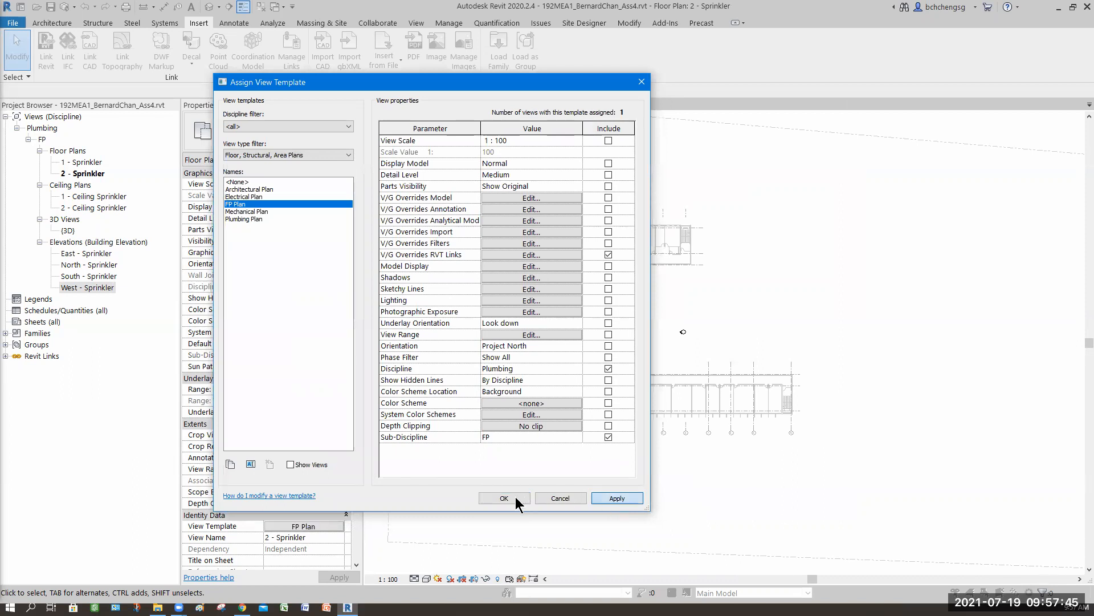
left_click(504, 498)
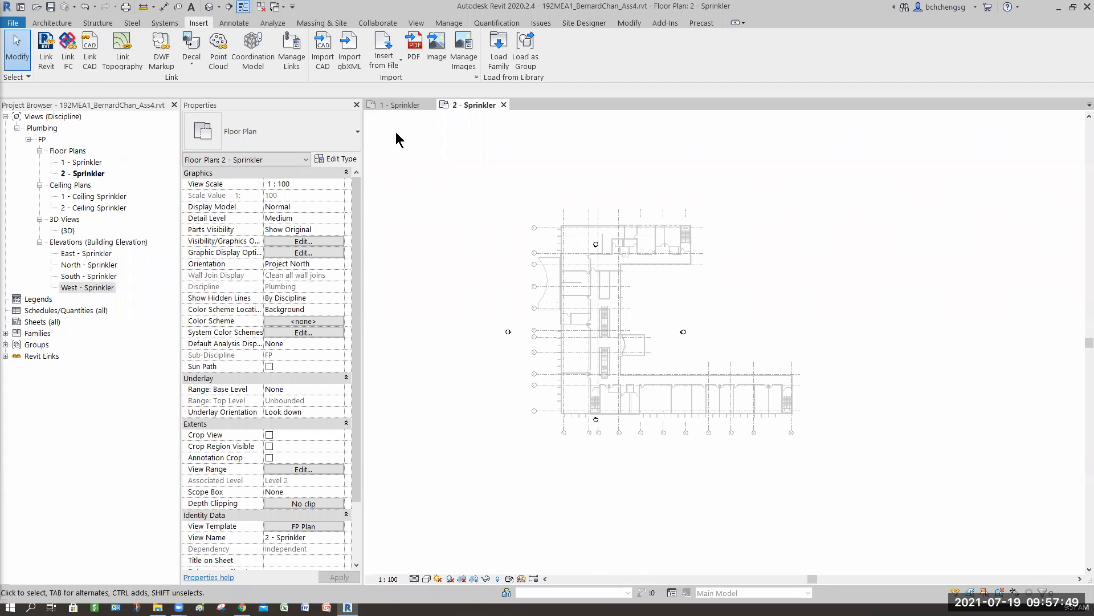
Assign the FP Plan template to the 1 - Sprinkler floor plan and review the link's custom model categories.
left_click(401, 104)
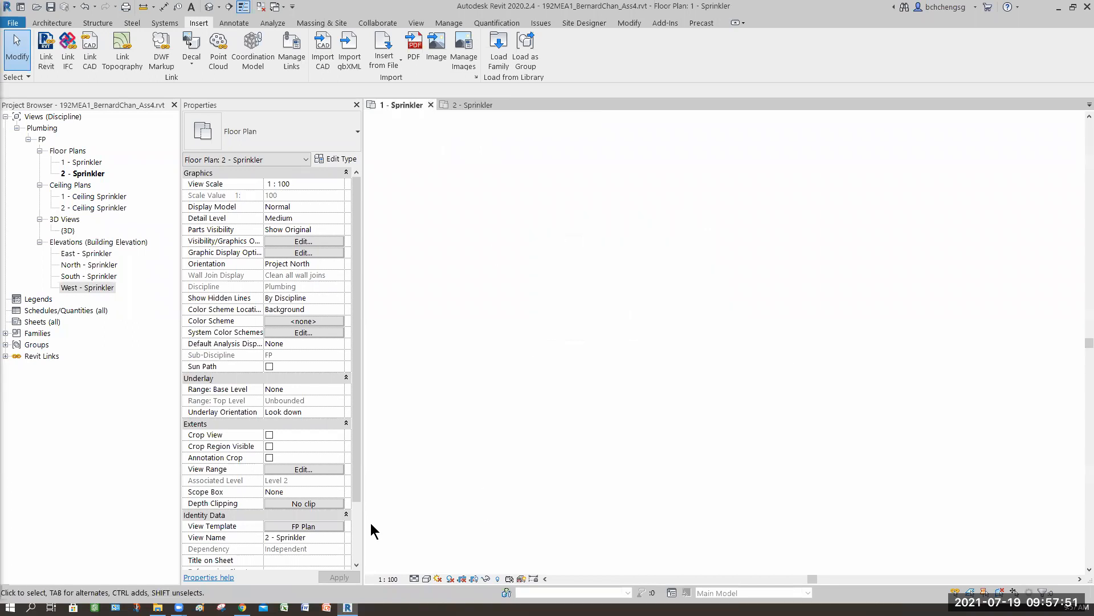
left_click(309, 527)
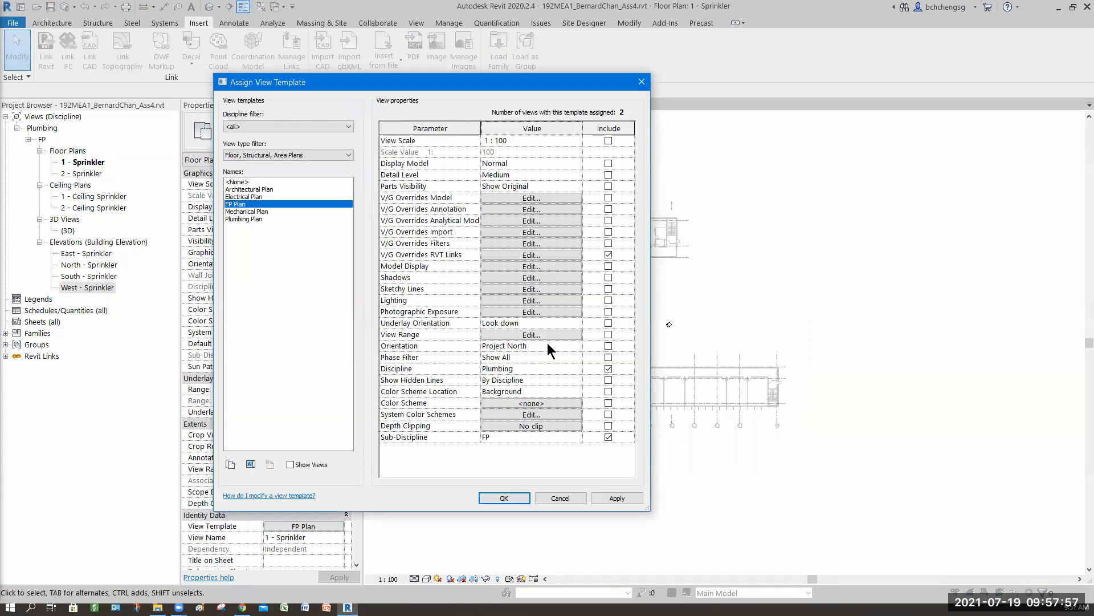
left_click(556, 255)
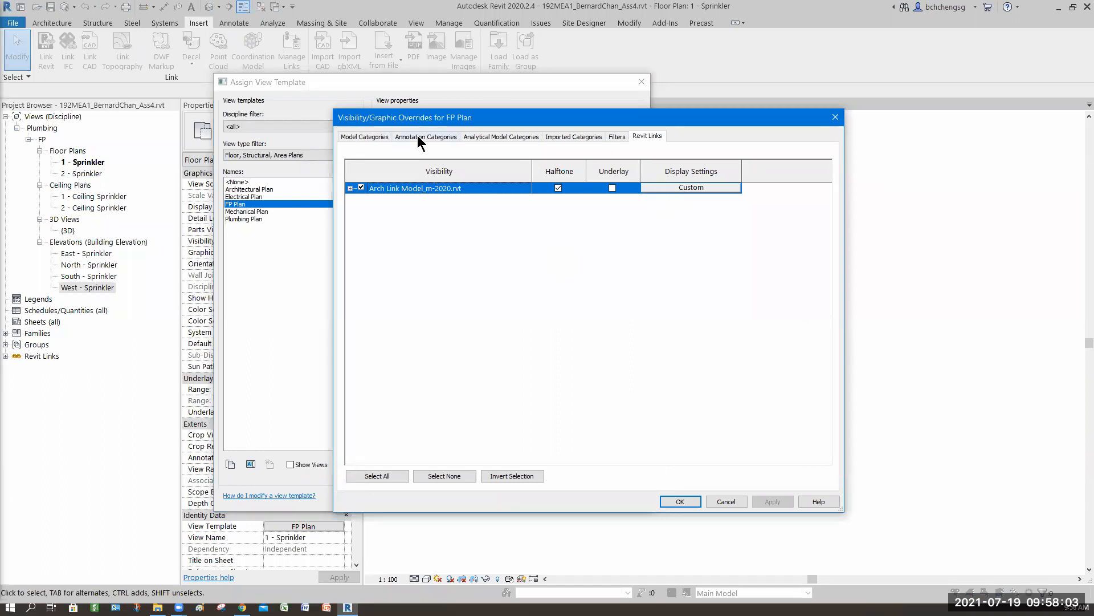
left_click(700, 187)
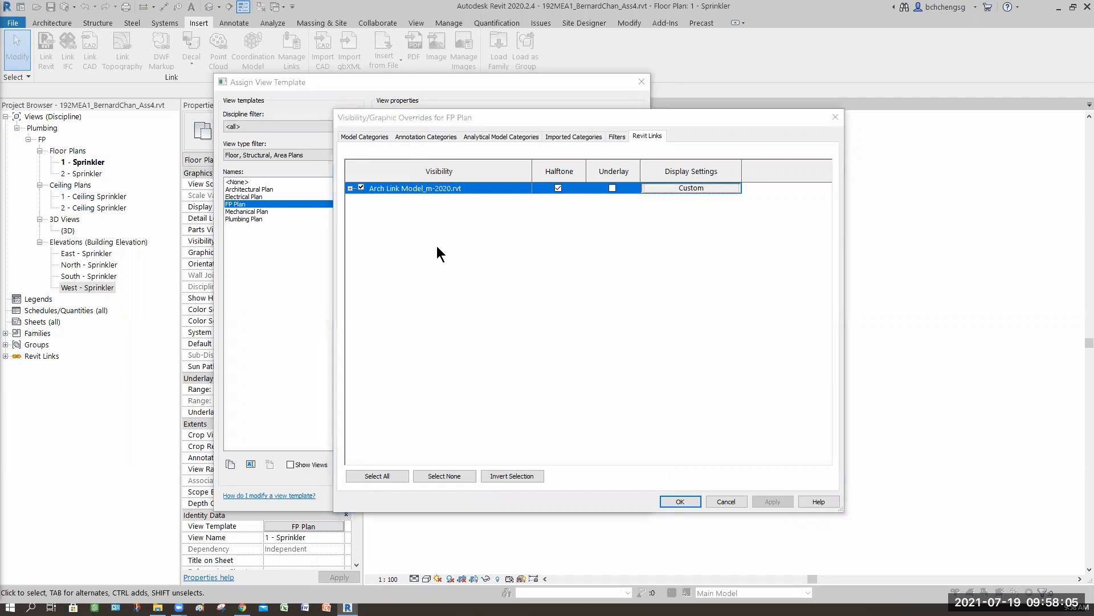
left_click(280, 185)
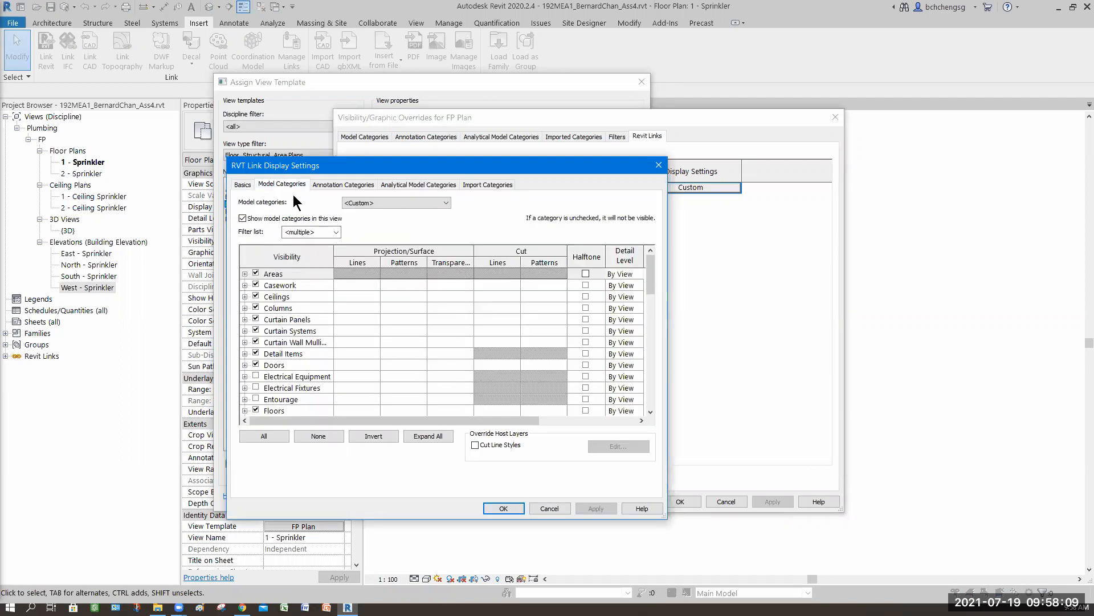
scroll(323, 301, "down", 3)
scroll(317, 310, "down", 5)
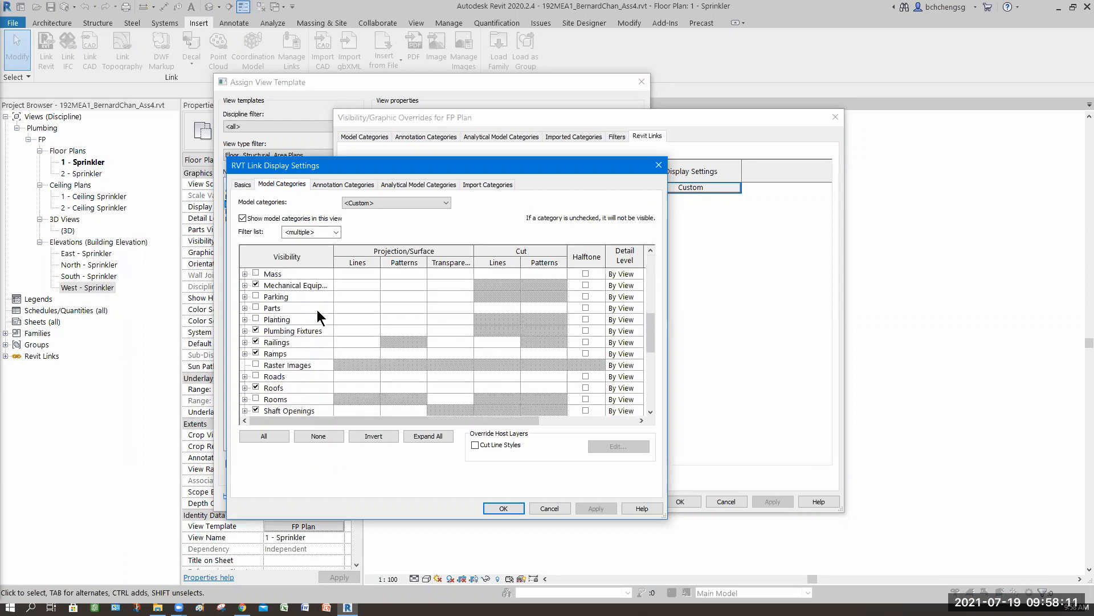
left_click(503, 508)
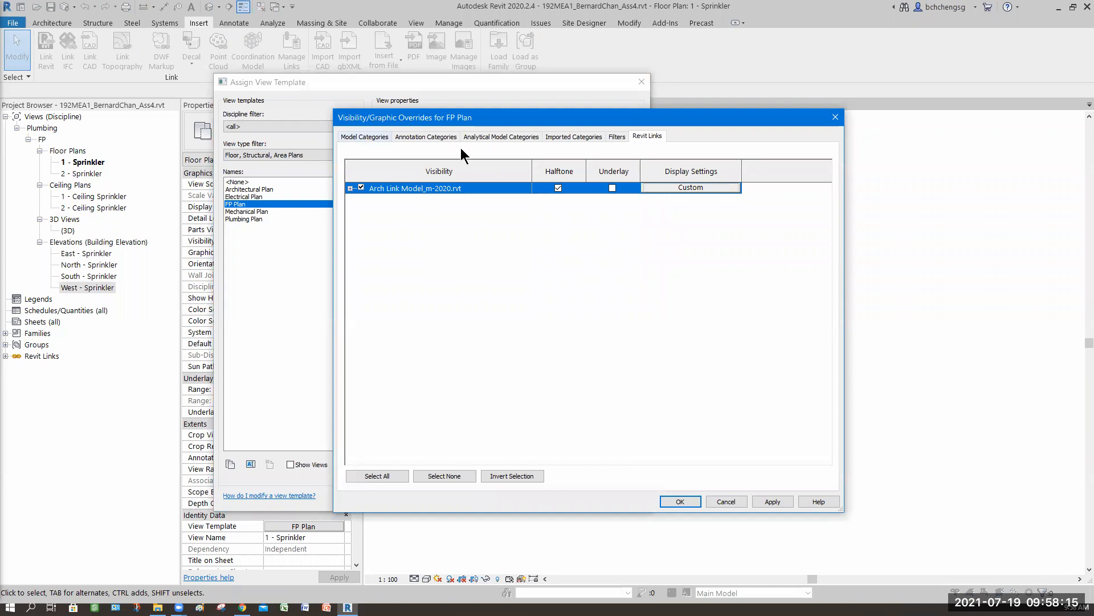
Turn off the Site category's Internal Origin in the FP Plan template's model category overrides.
left_click(365, 136)
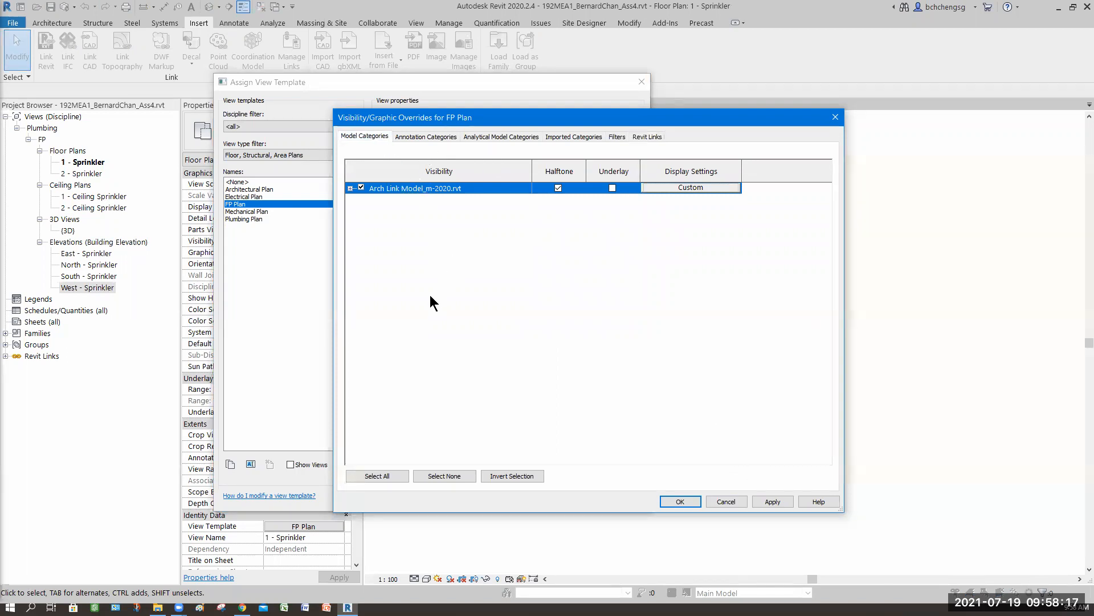
scroll(395, 337, "down", 6)
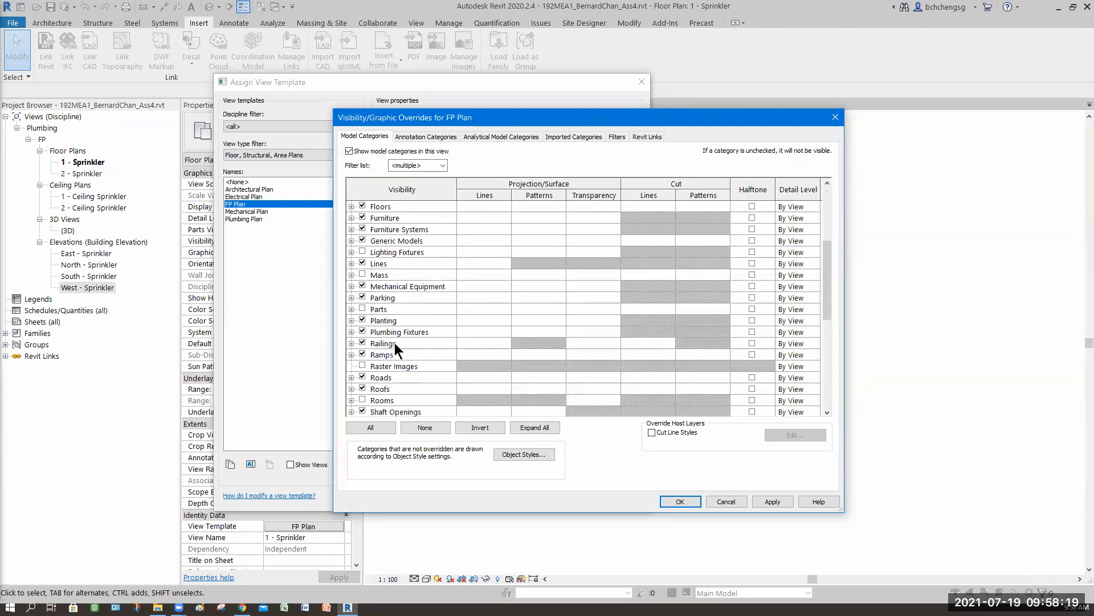
left_click(352, 343)
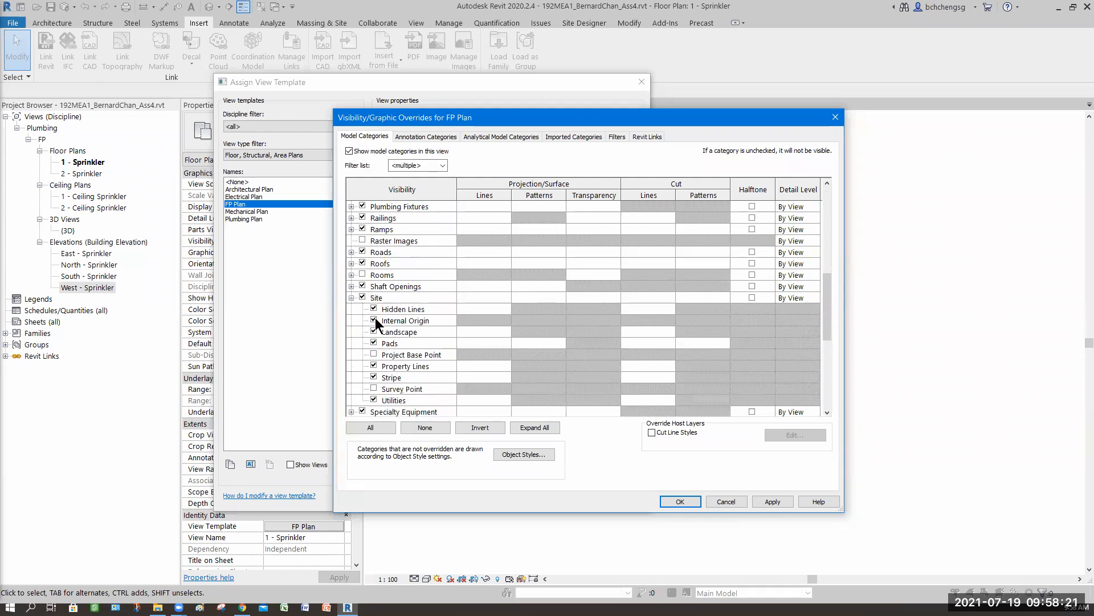
left_click(764, 501)
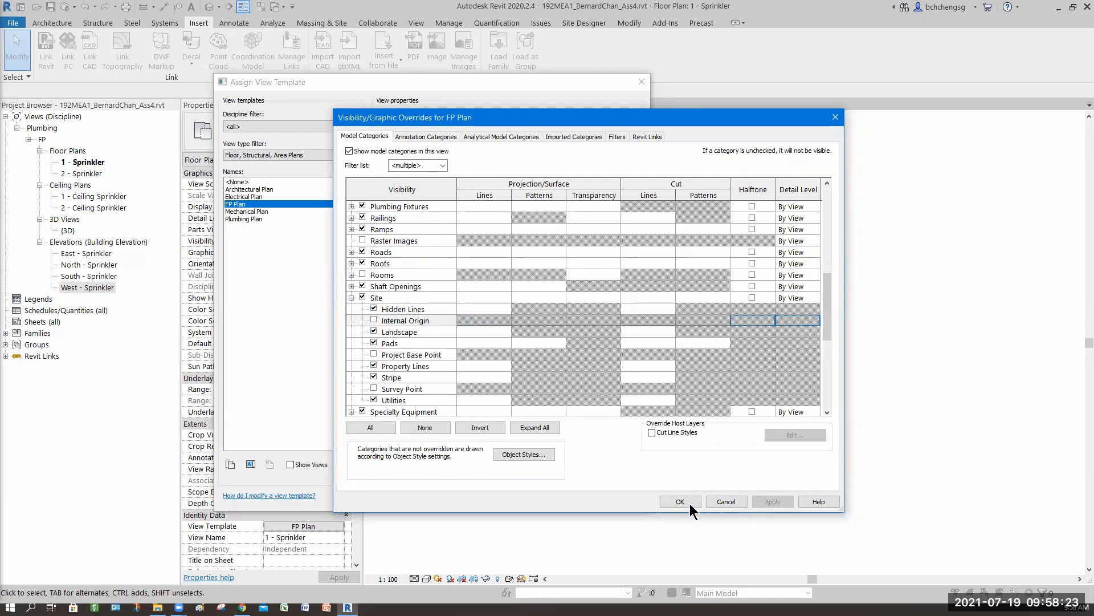
left_click(507, 498)
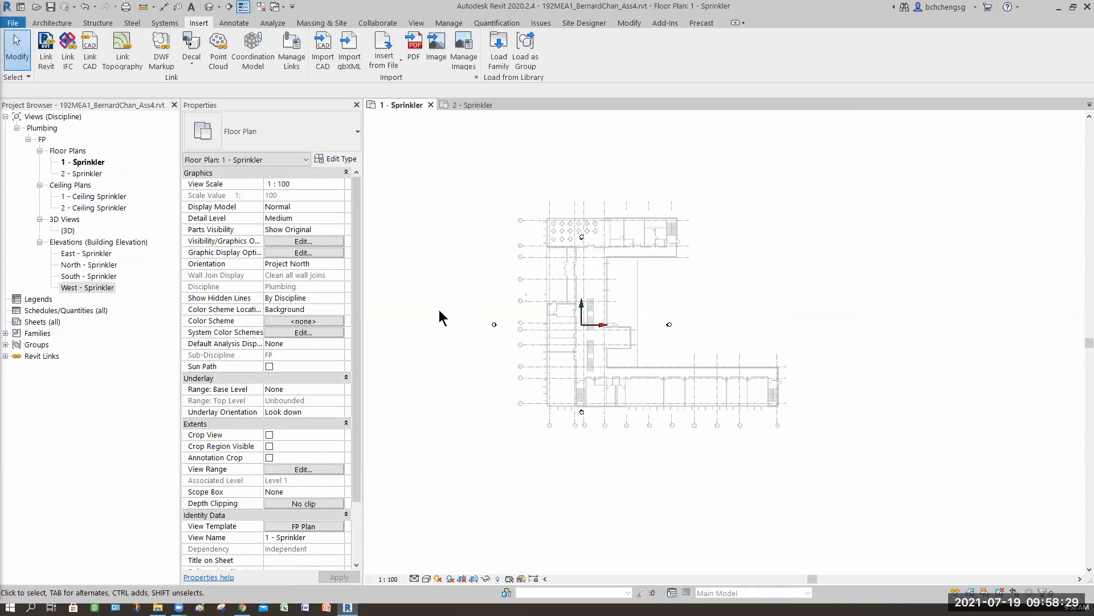
Hide the Site category's Internal Origin in the 1 - Sprinkler floor plan through its own Visibility/Graphic Overrides.
key("v")
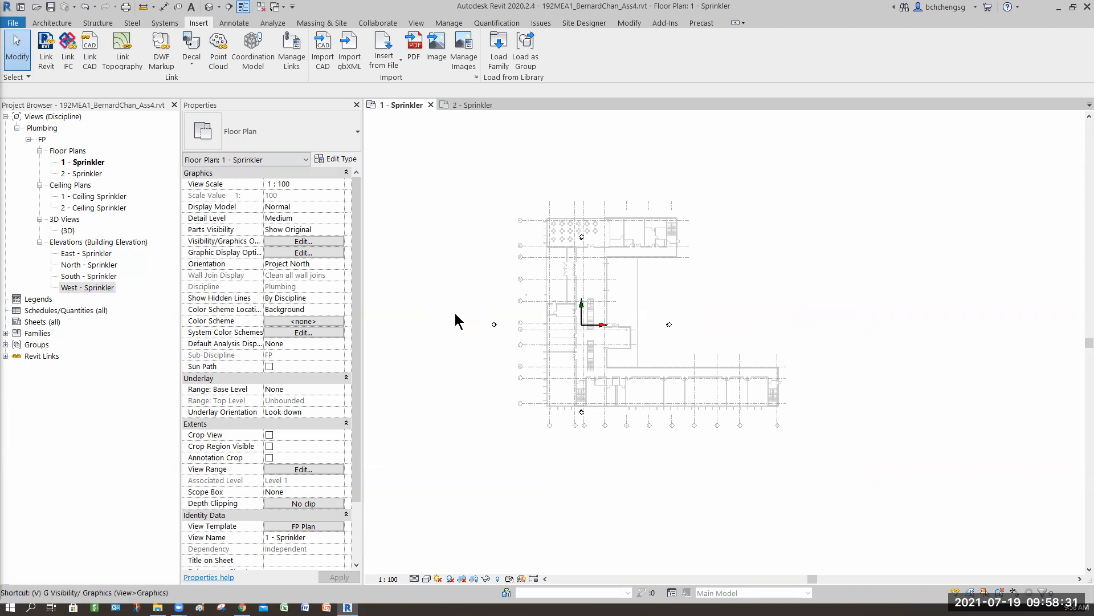
key("g")
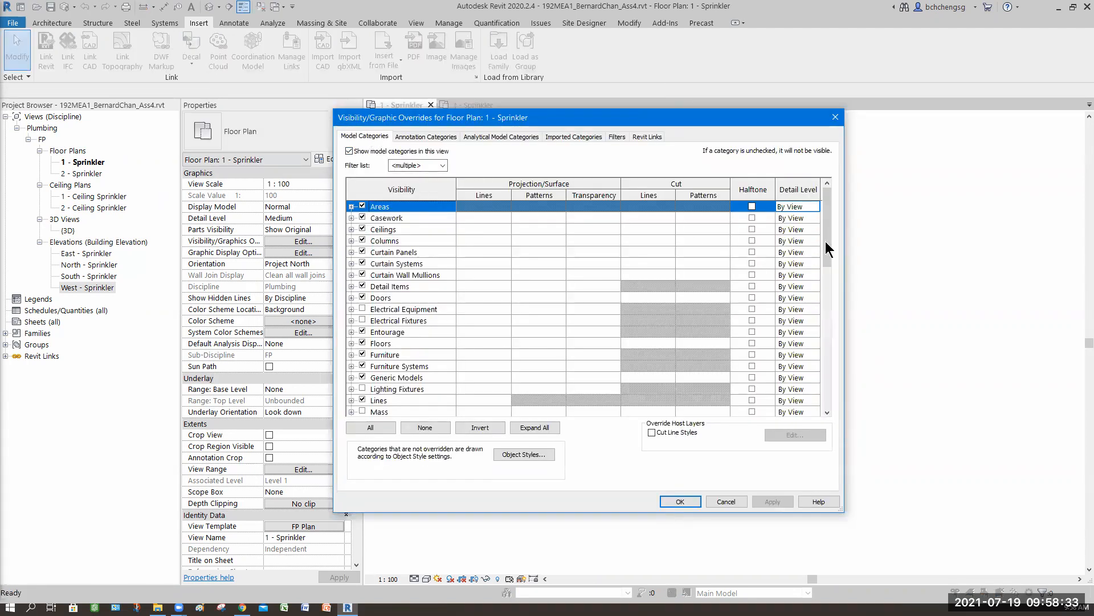
scroll(823, 361, "down", 10)
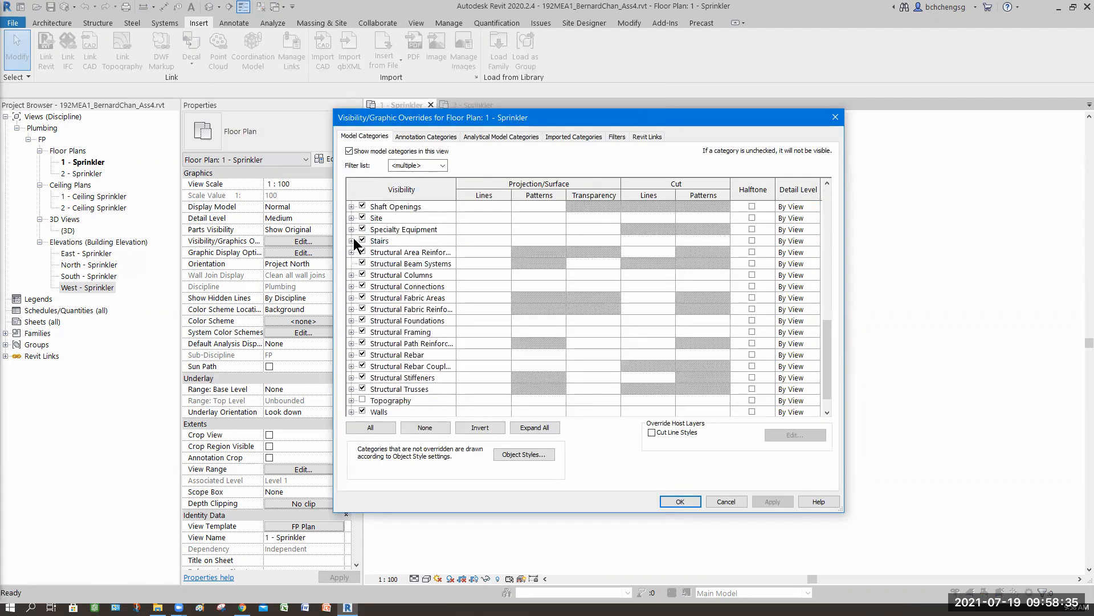
left_click(351, 240)
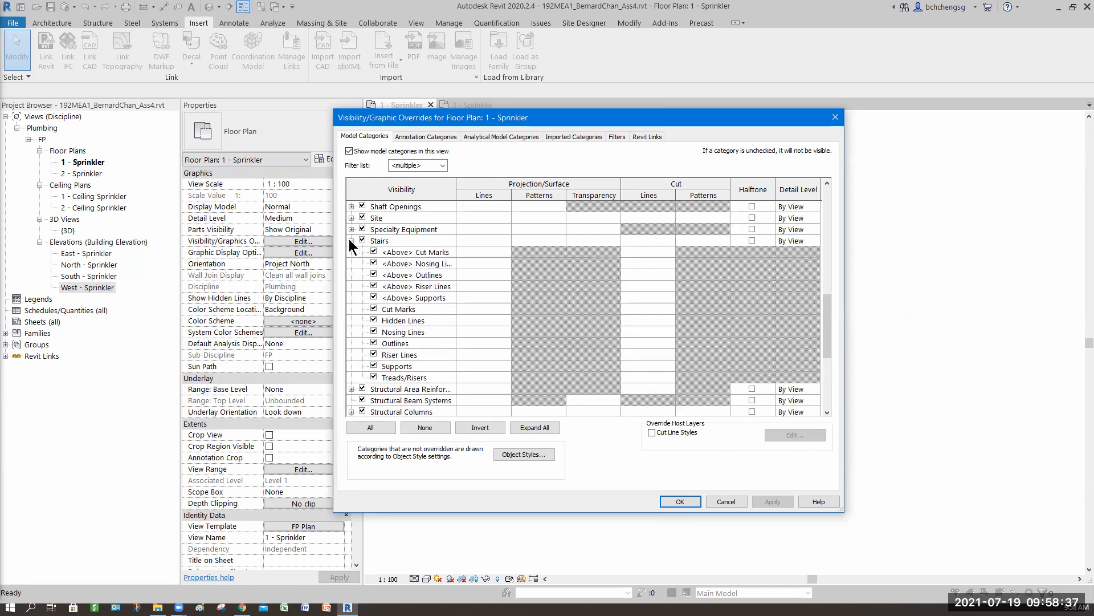
left_click(350, 241)
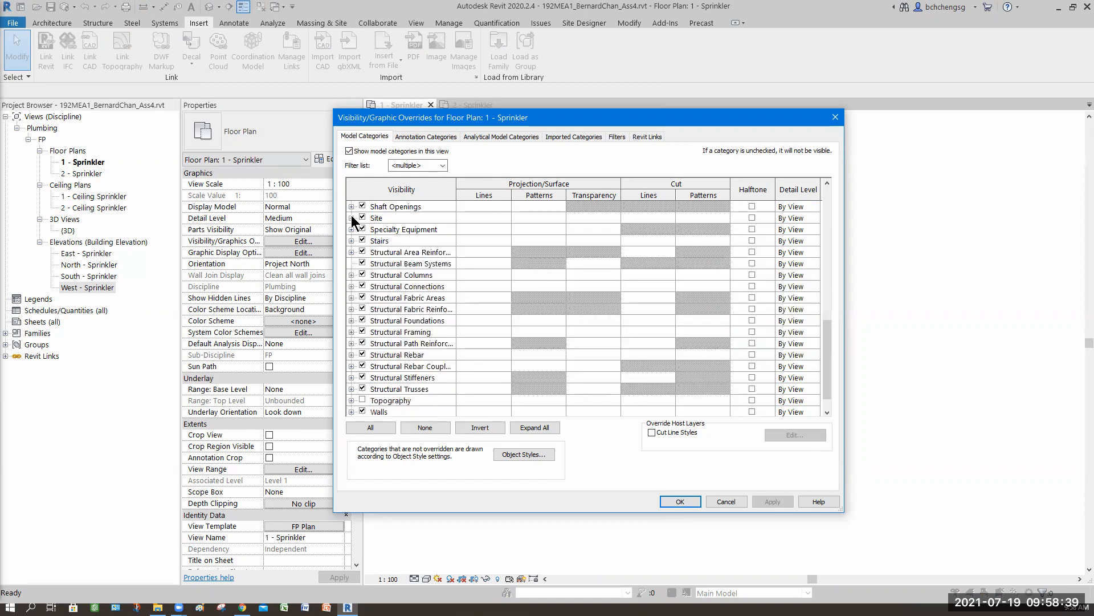
left_click(351, 217)
left_click(350, 217)
left_click(374, 241)
left_click(767, 502)
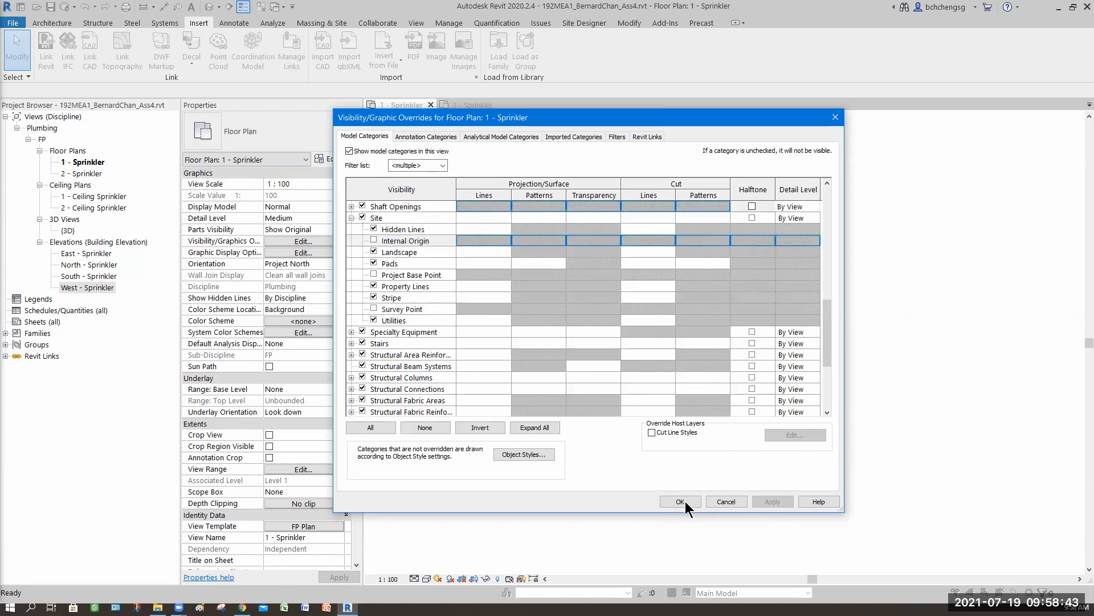
left_click(681, 501)
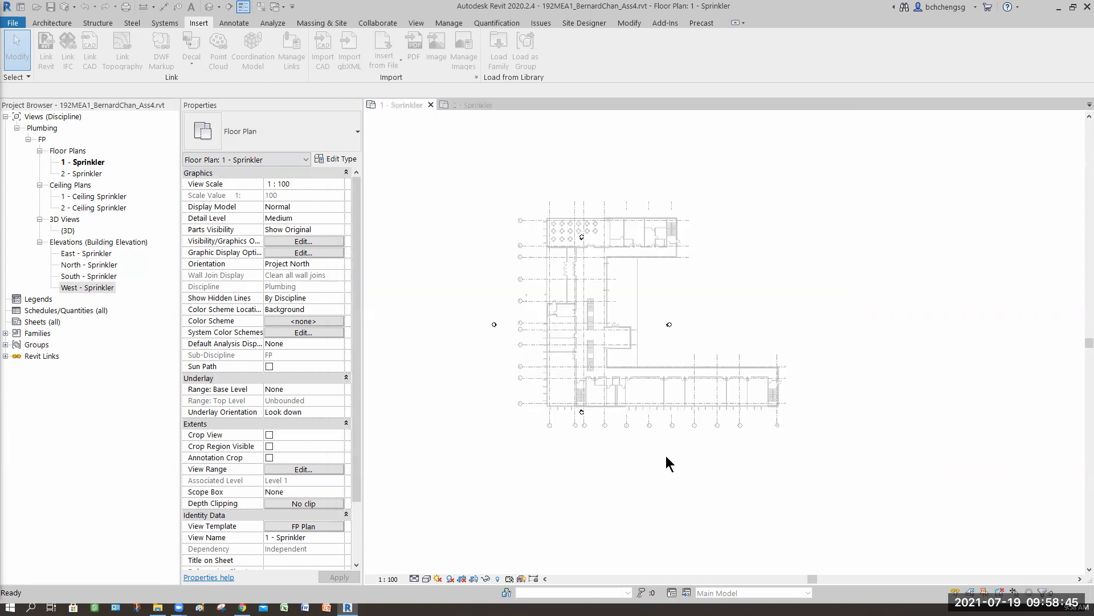
Move the four elevation markers together toward the middle of the building plan, and shift the east marker outside the building's east end.
left_click_drag(447, 187, 699, 449)
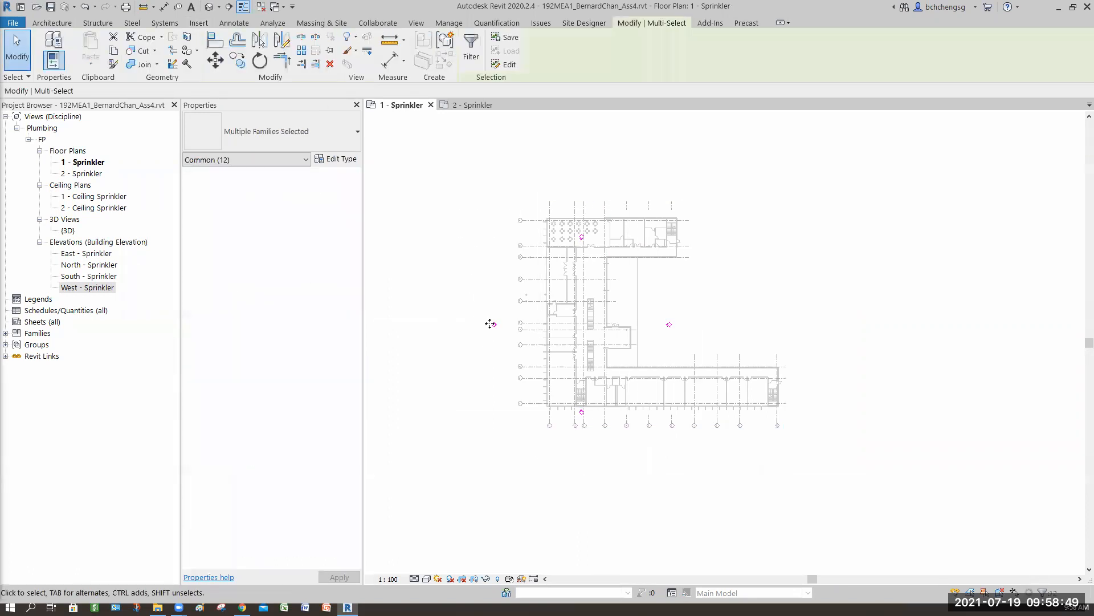
left_click_drag(556, 305, 575, 311)
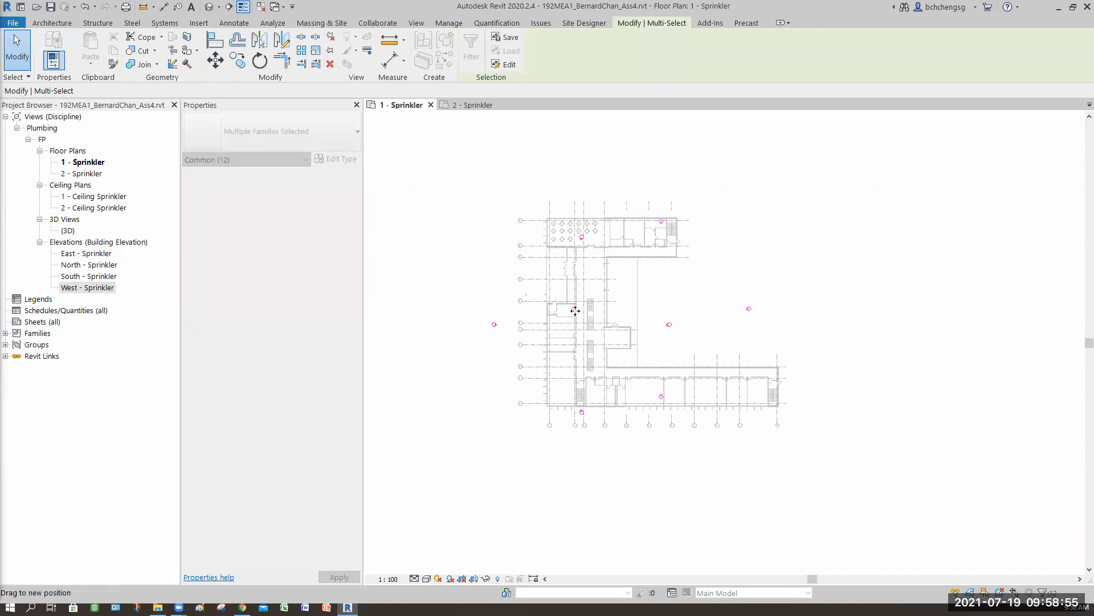
left_click_drag(774, 320, 718, 285)
key("m")
key("v")
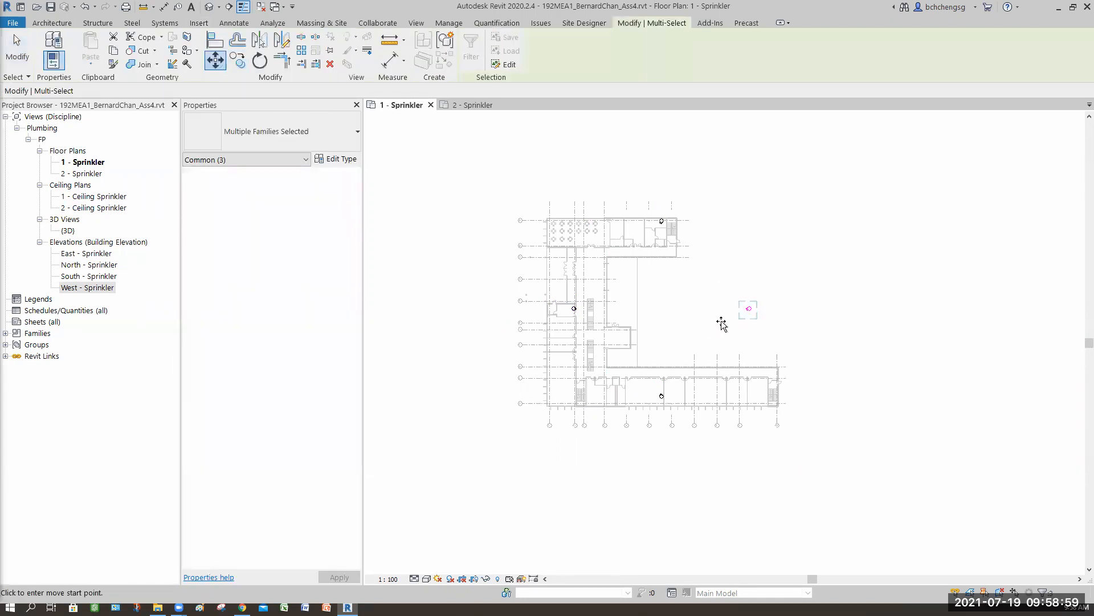
left_click(747, 313)
key("Escape")
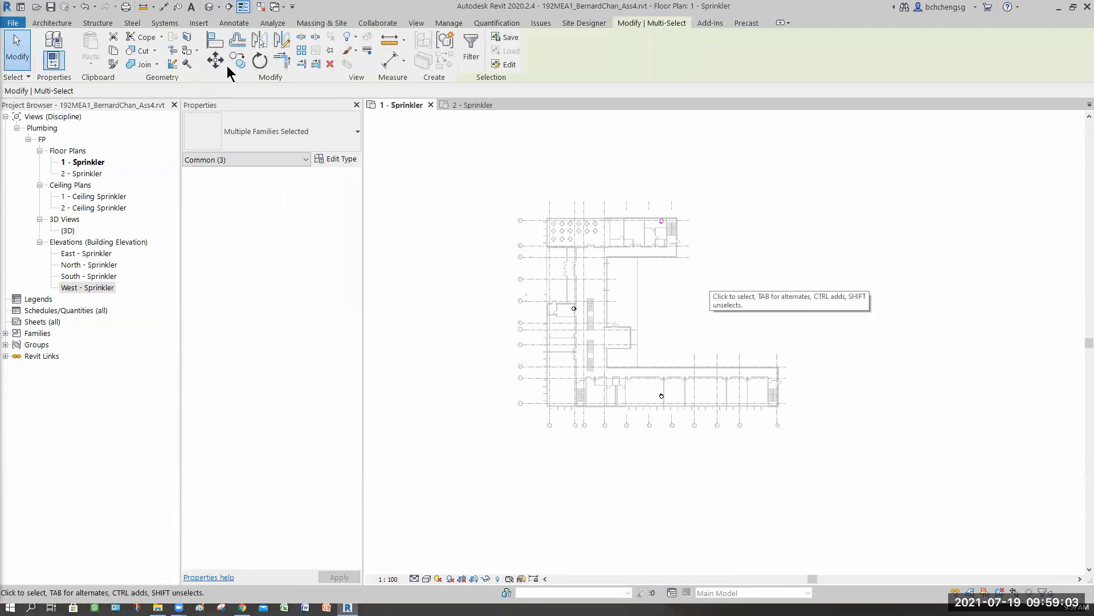
Move the north elevation marker straight up to just outside the building's north wing.
key("m")
key("v")
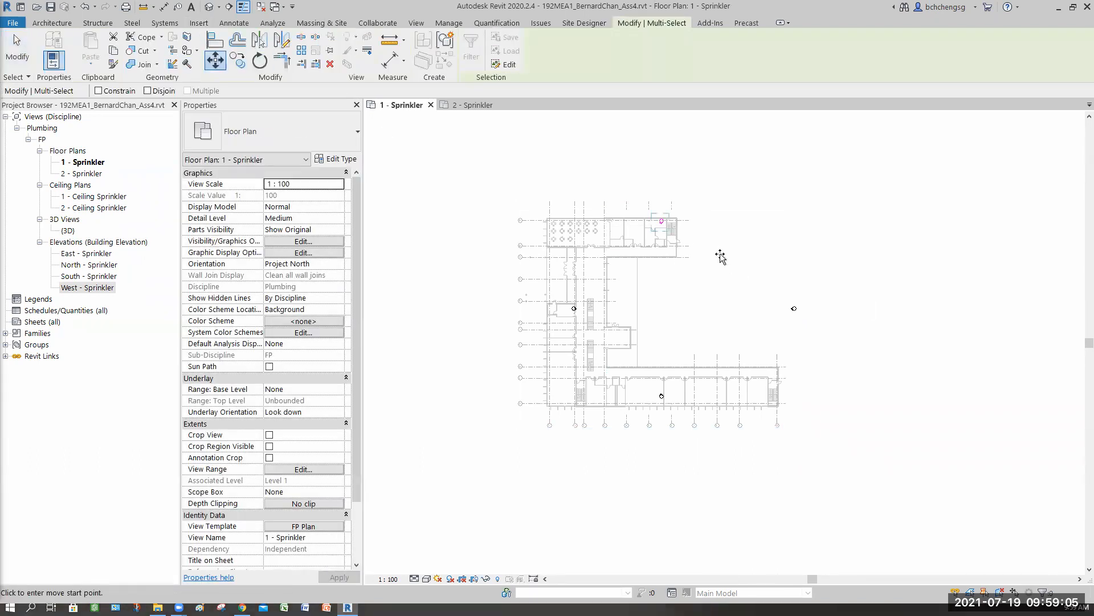
left_click(719, 268)
key("Return")
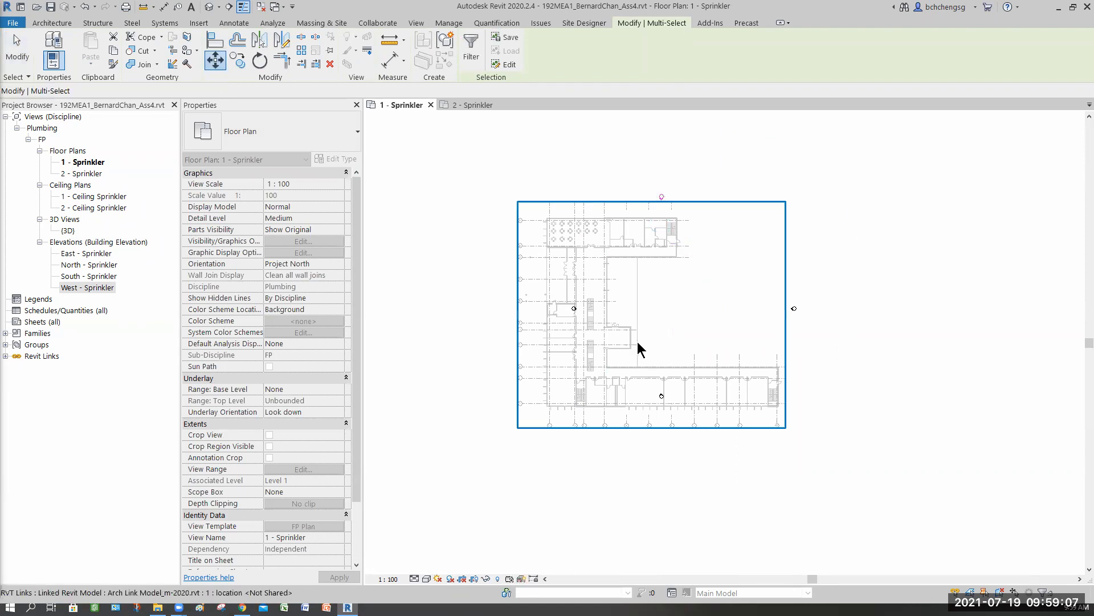
Move the west elevation marker horizontally out of the building, past the grid bubbles on its west side.
key("m")
key("v")
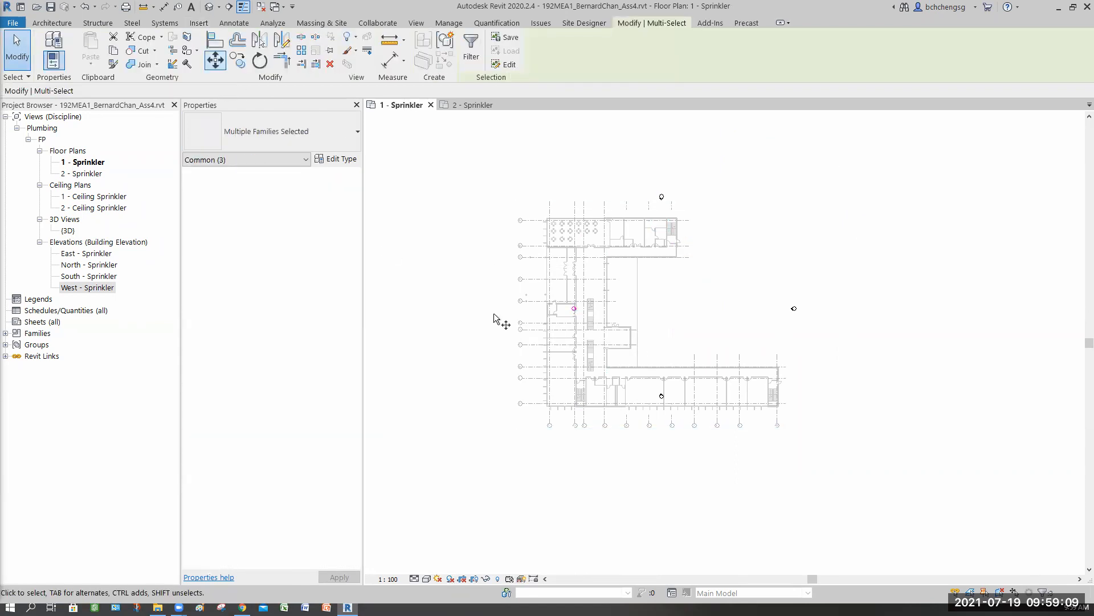
left_click(500, 313)
type("16000")
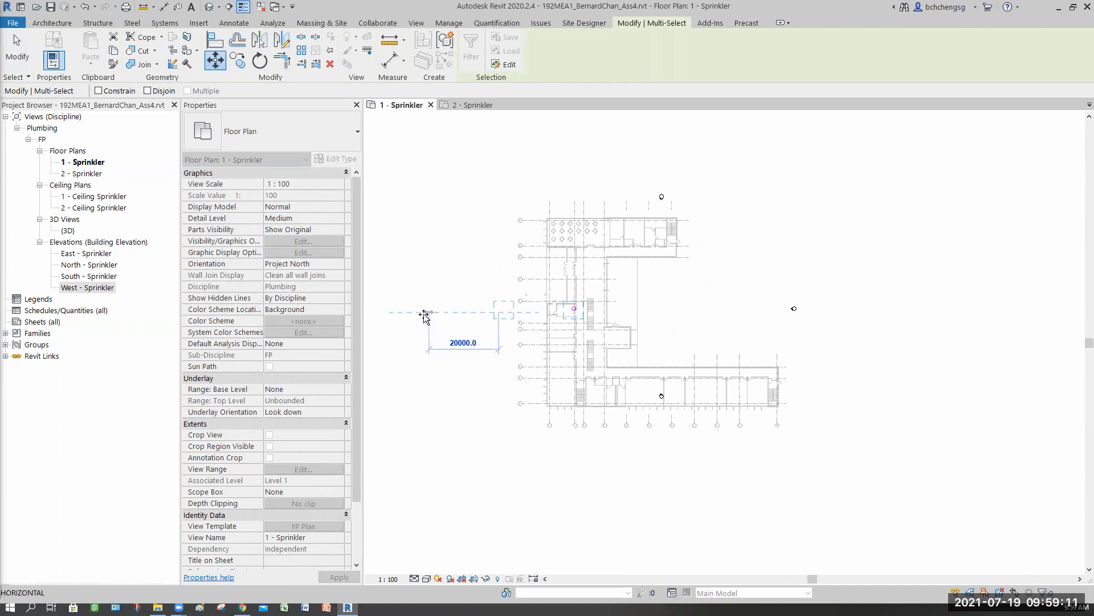
key("Return")
key("Escape")
Move the south elevation marker straight down to outside the building, below the southern grid bubbles.
left_click(662, 396)
key("m")
key("v")
left_click(681, 440)
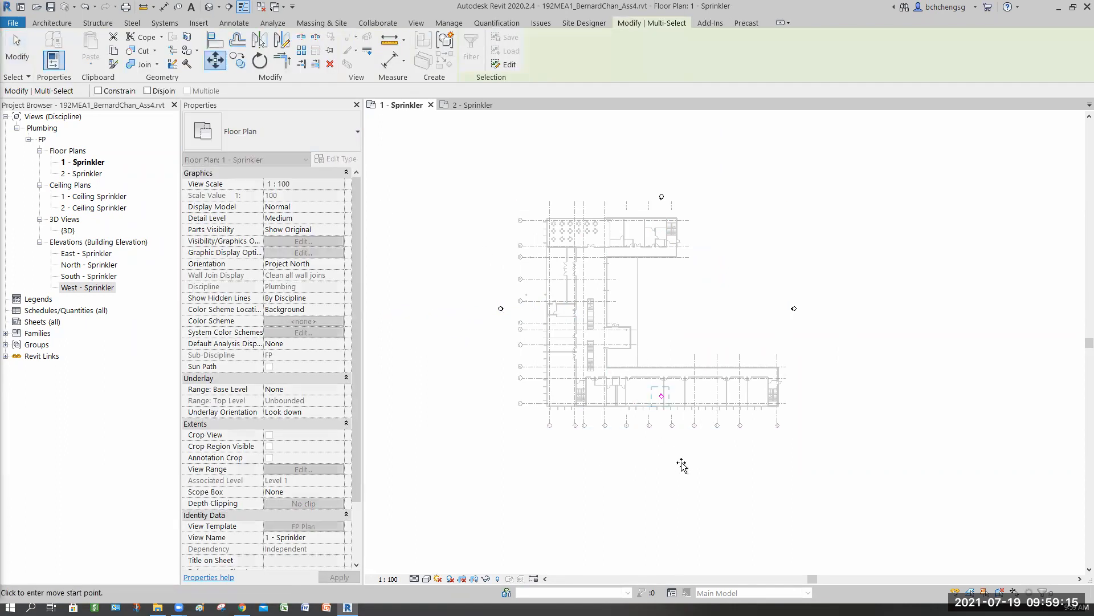
left_click(682, 490)
Move the north elevation marker about 3000 mm farther north from the building.
left_click(661, 197)
left_click(238, 60)
key("m")
key("v")
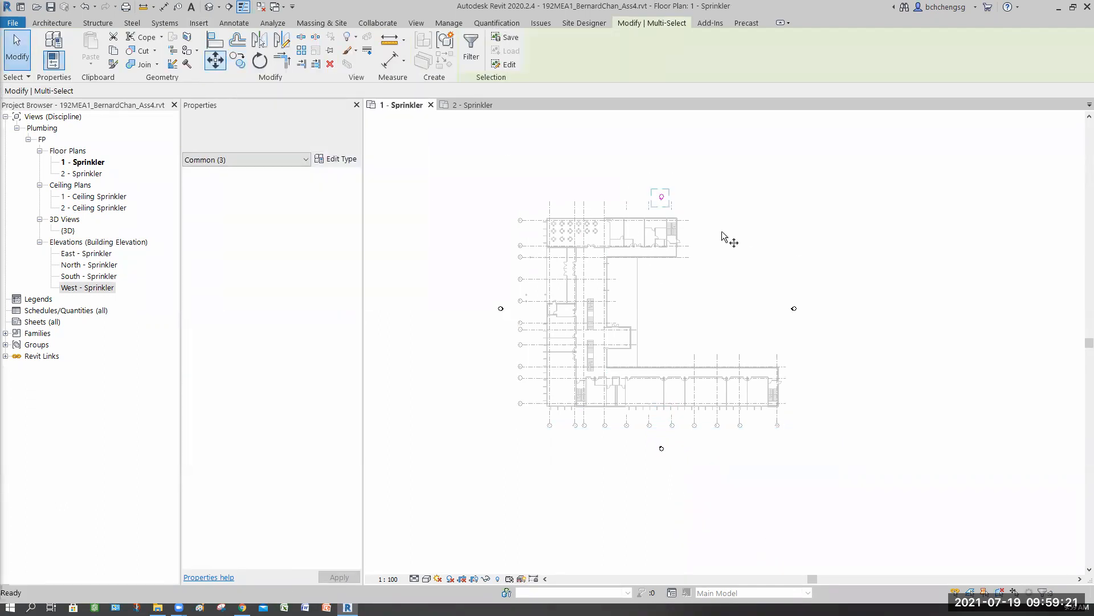
left_click(720, 222)
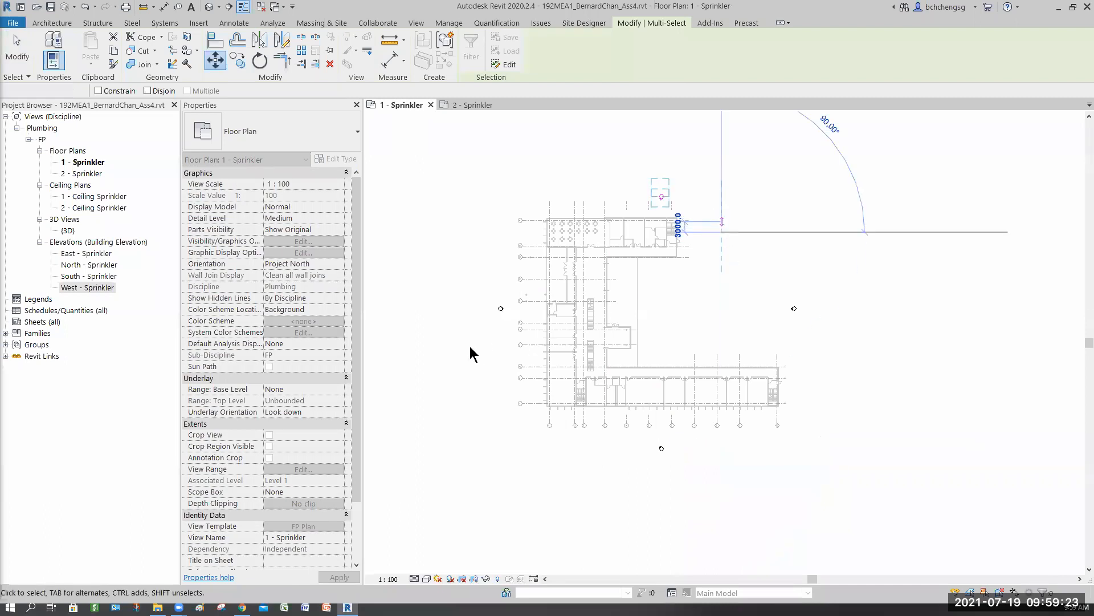
key("Return")
Inspect the west elevation marker's view line and its extents and far clipping properties.
left_click(503, 314)
key("Escape")
scroll(506, 303, "up", 5)
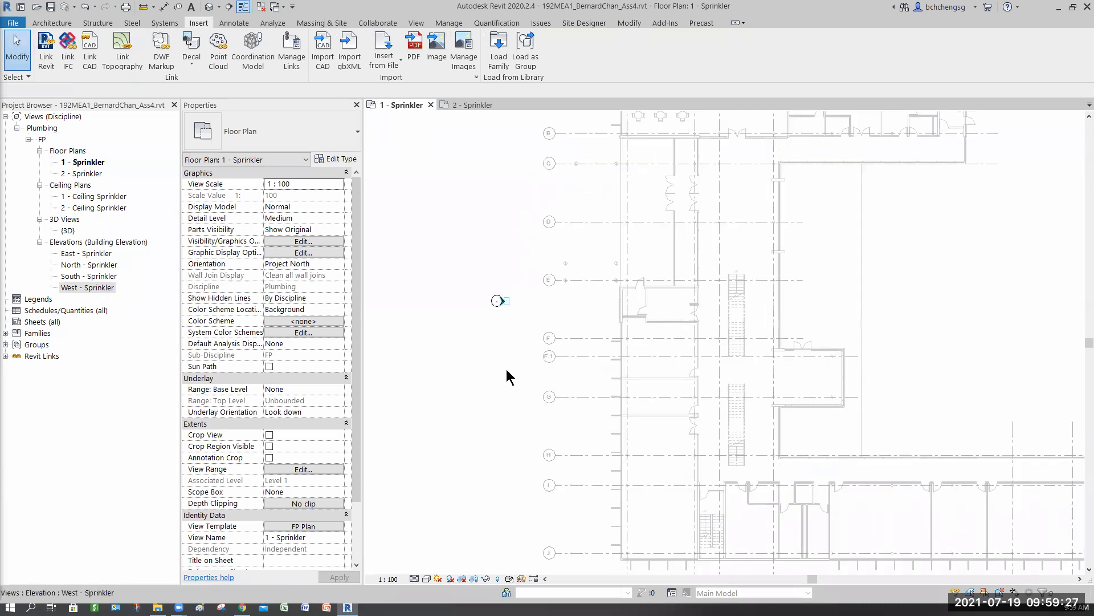
left_click(501, 300)
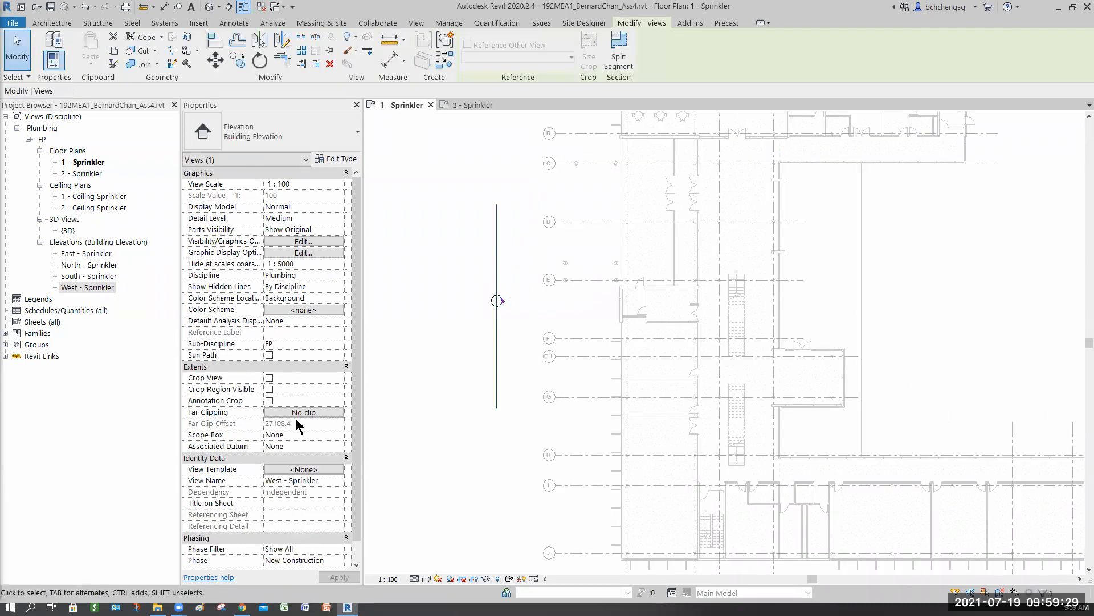
left_click(467, 378)
scroll(466, 384, "down", 5)
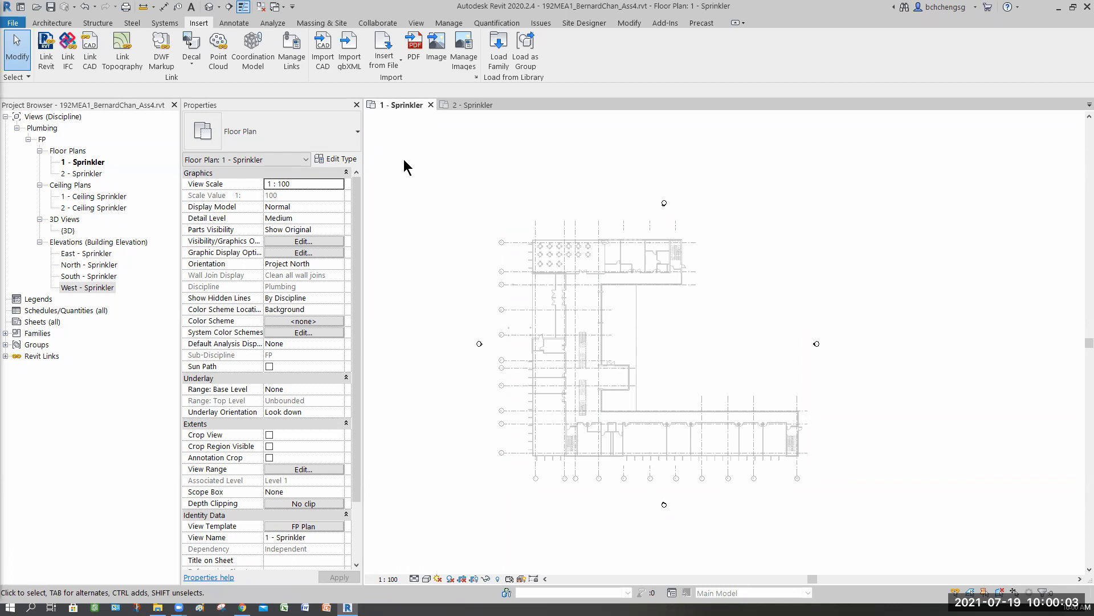
Start a Copy/Monitor session on the linked architectural model.
left_click(386, 26)
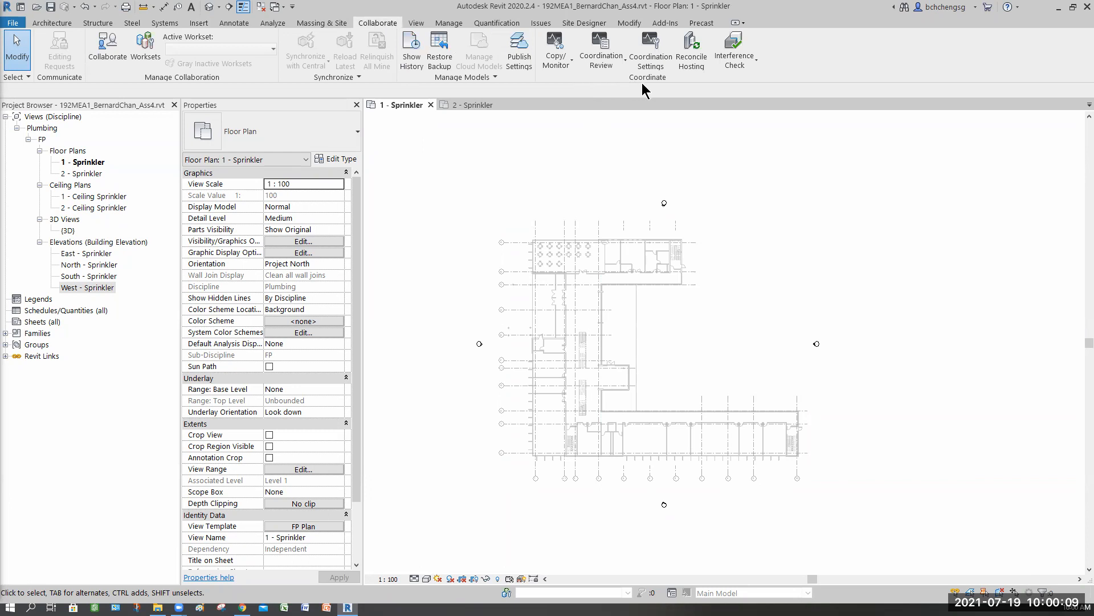
left_click(571, 60)
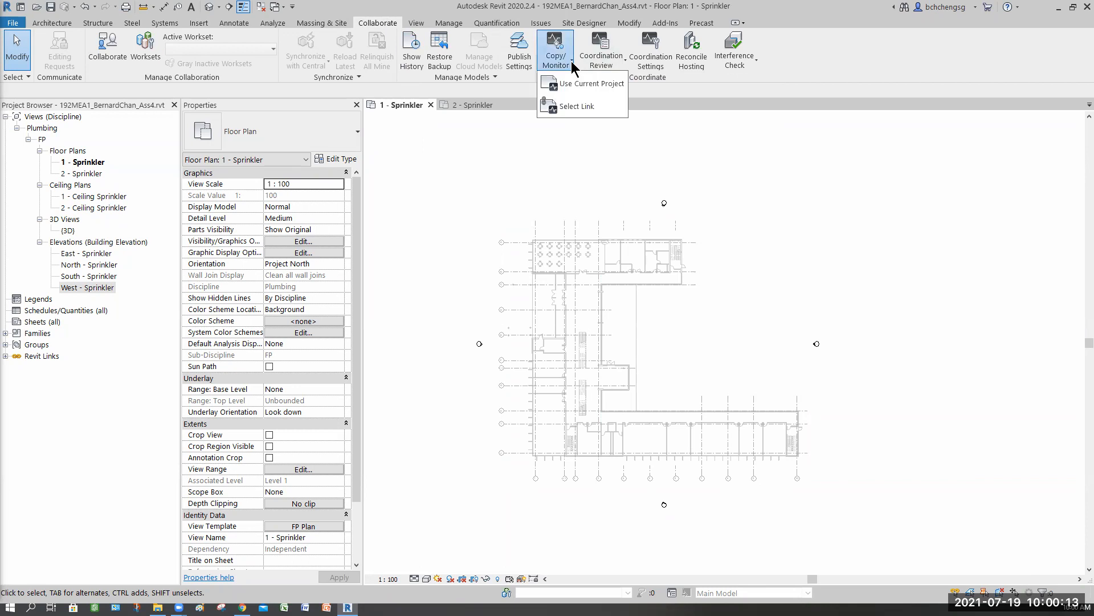
key("Down")
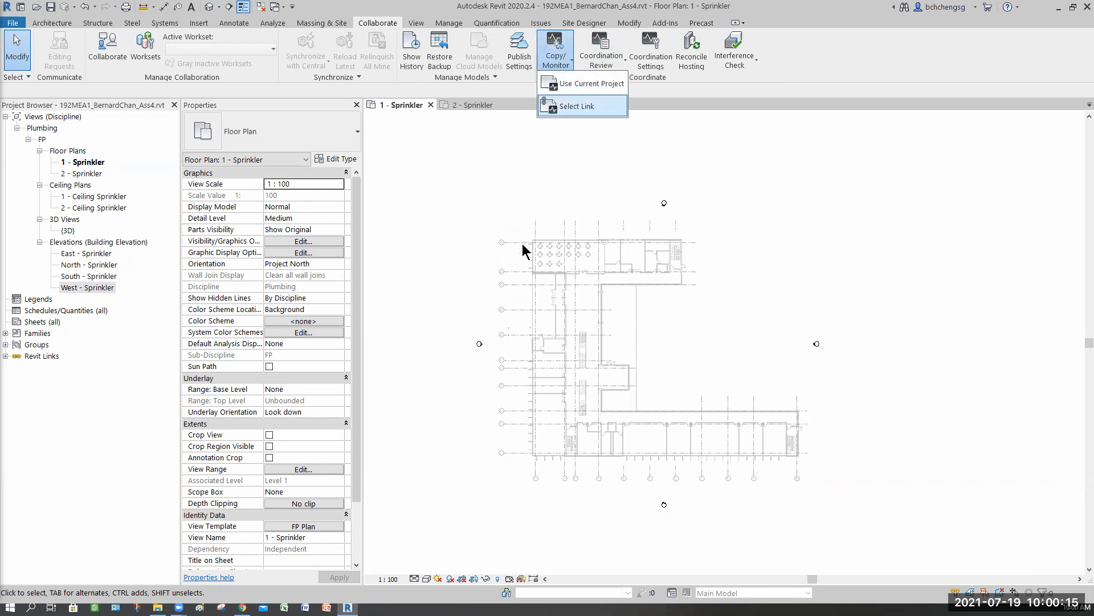
key("Return")
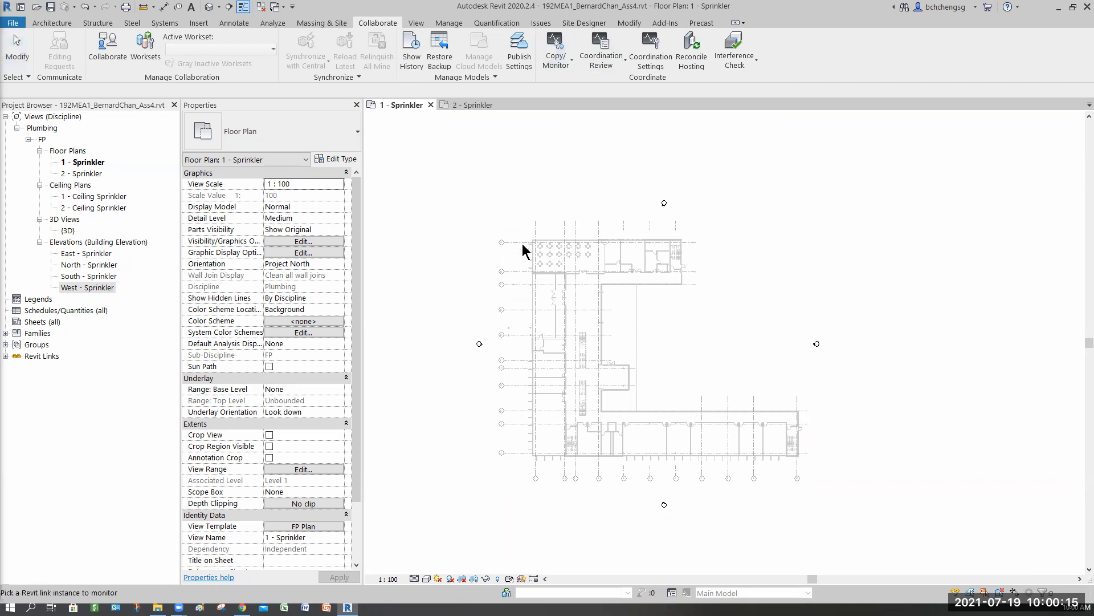
left_click(471, 256)
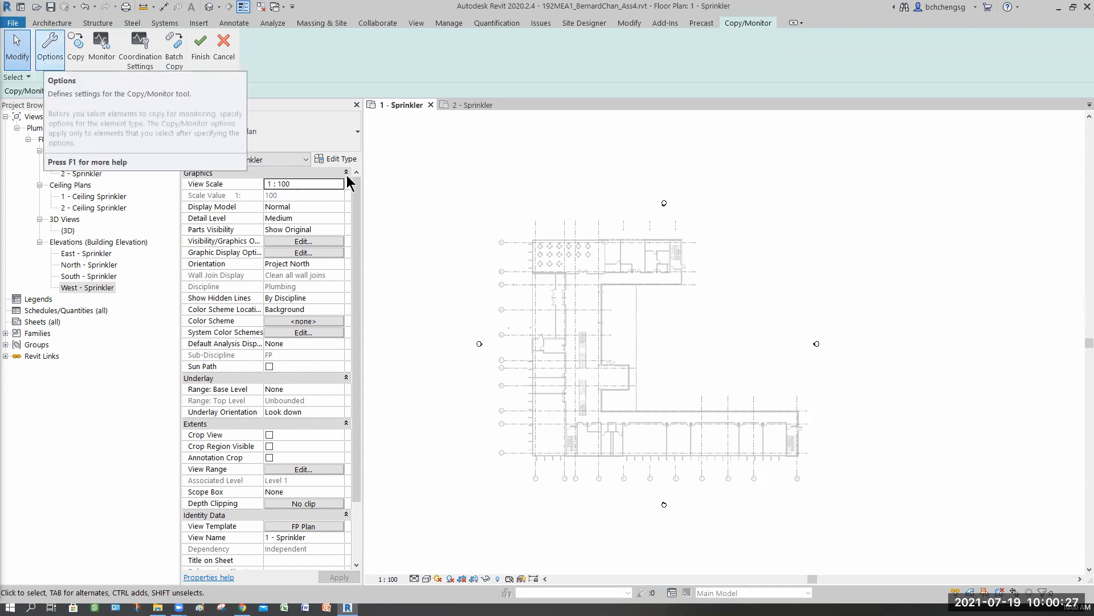
In the Copy/Monitor options, set the new type for the 6.5mm Bubble Gap grids to 6.5mm Bubble Gap.
left_click(46, 57)
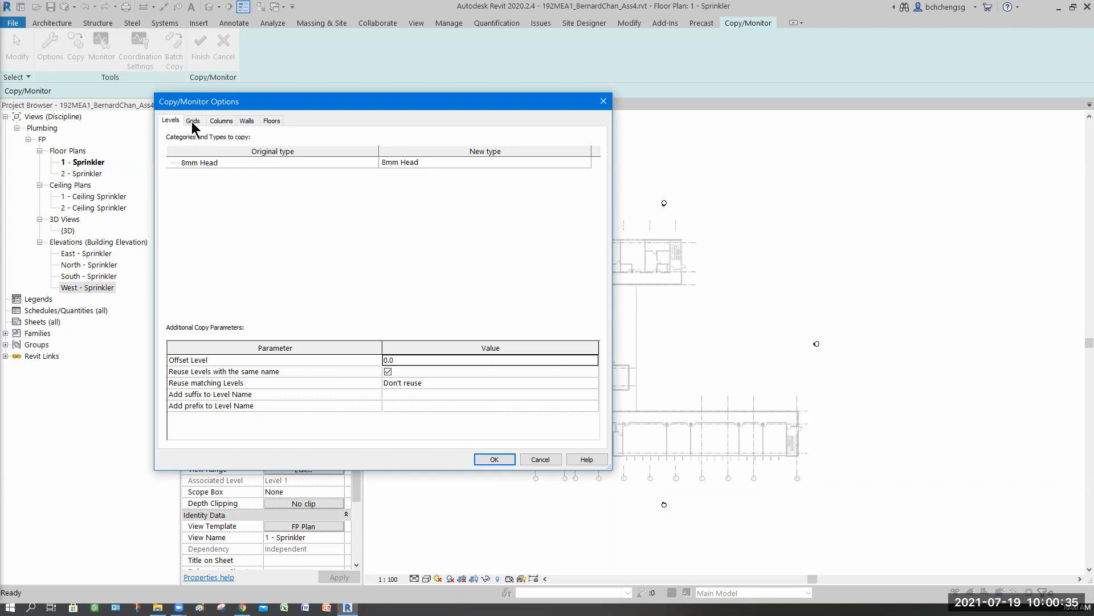
left_click(585, 162)
left_click(585, 162)
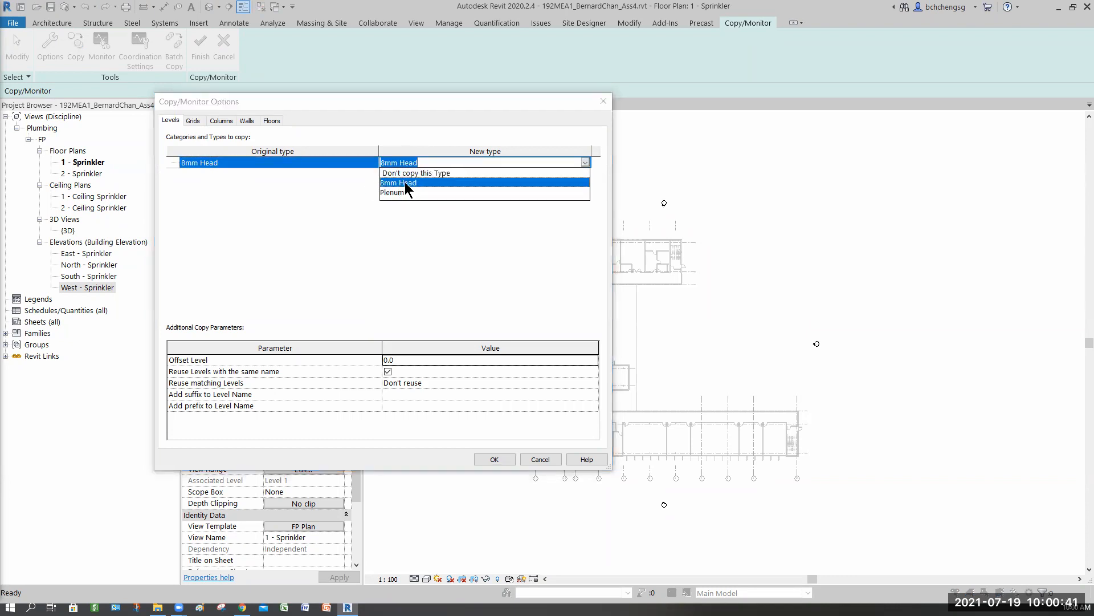
left_click(193, 122)
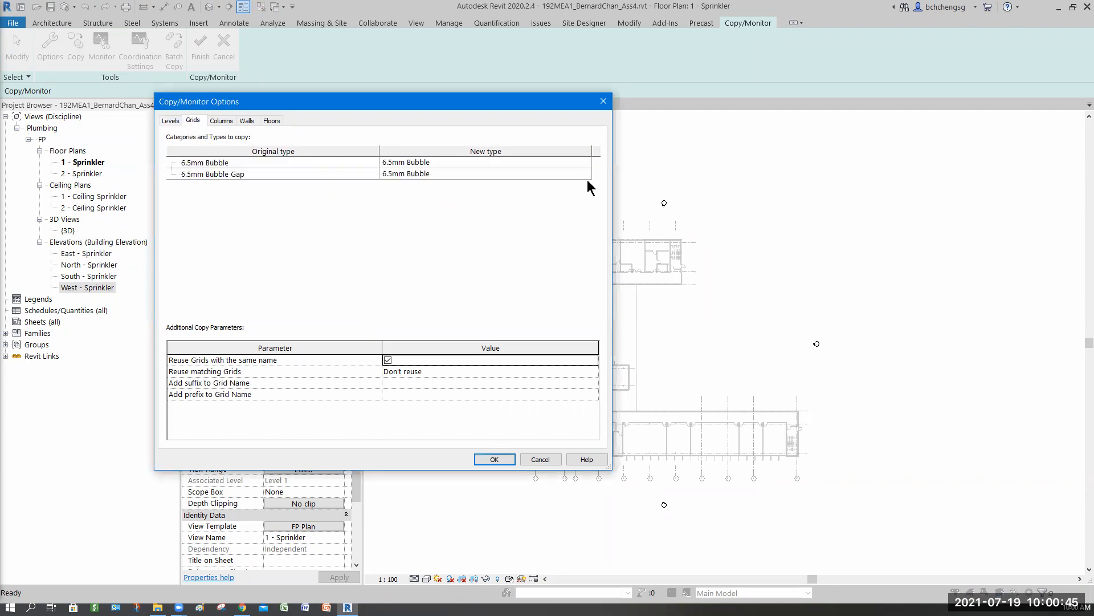
left_click(587, 173)
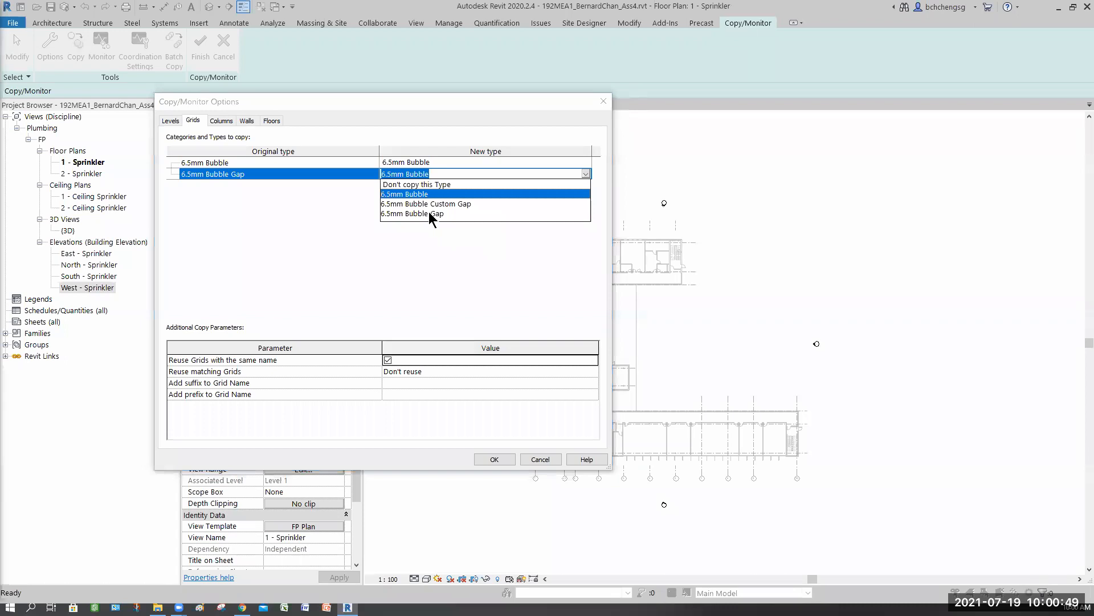
left_click(433, 213)
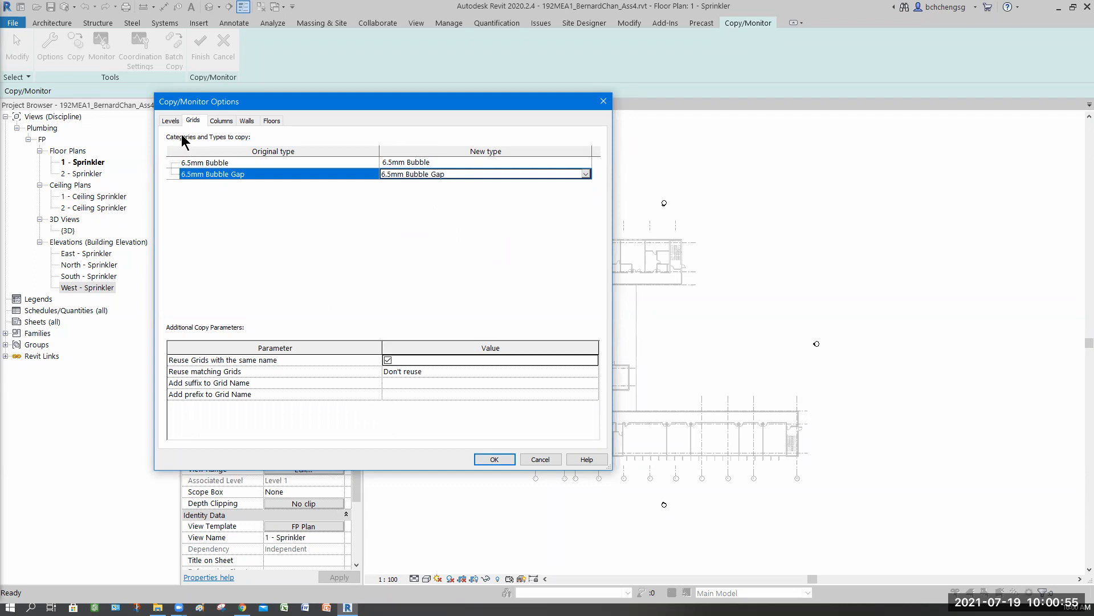
Choose 8mm Head as the new type for the 8mm Head levels and accept the Copy/Monitor options.
left_click(170, 122)
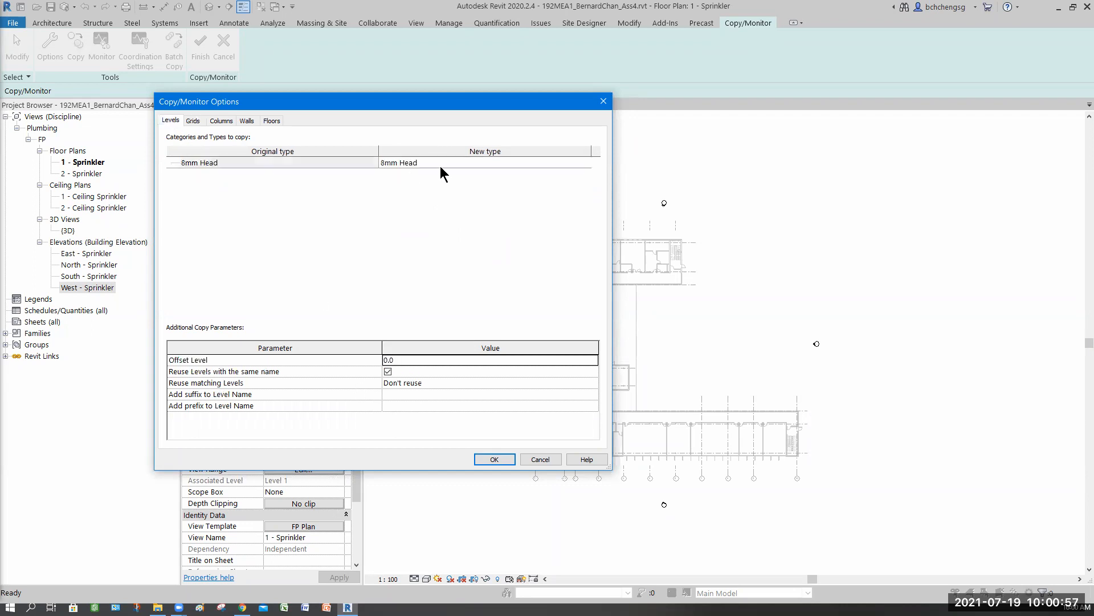
left_click(587, 162)
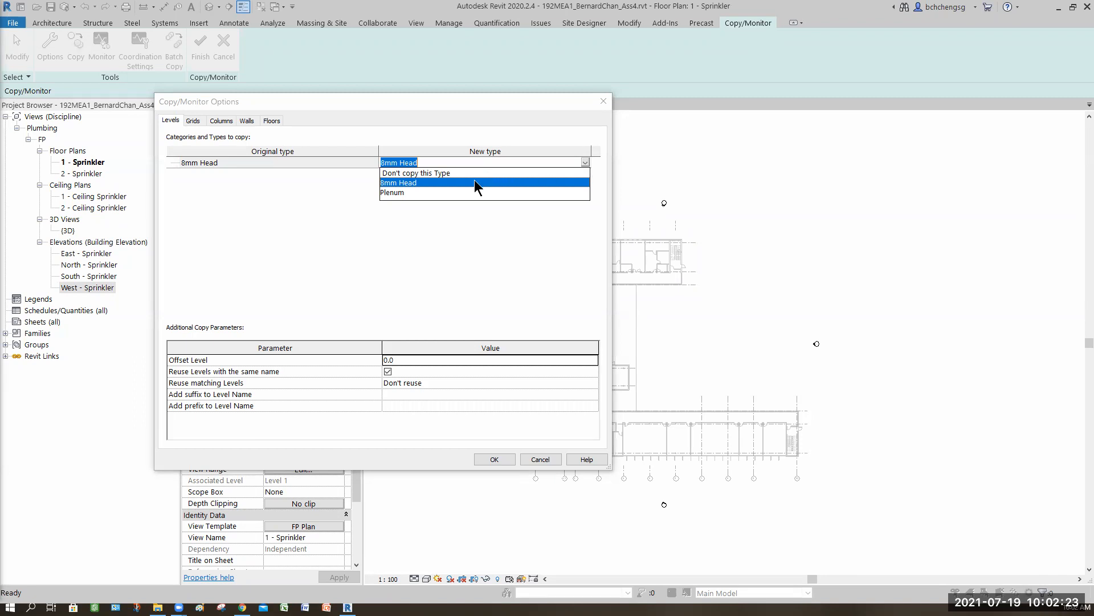
left_click(403, 182)
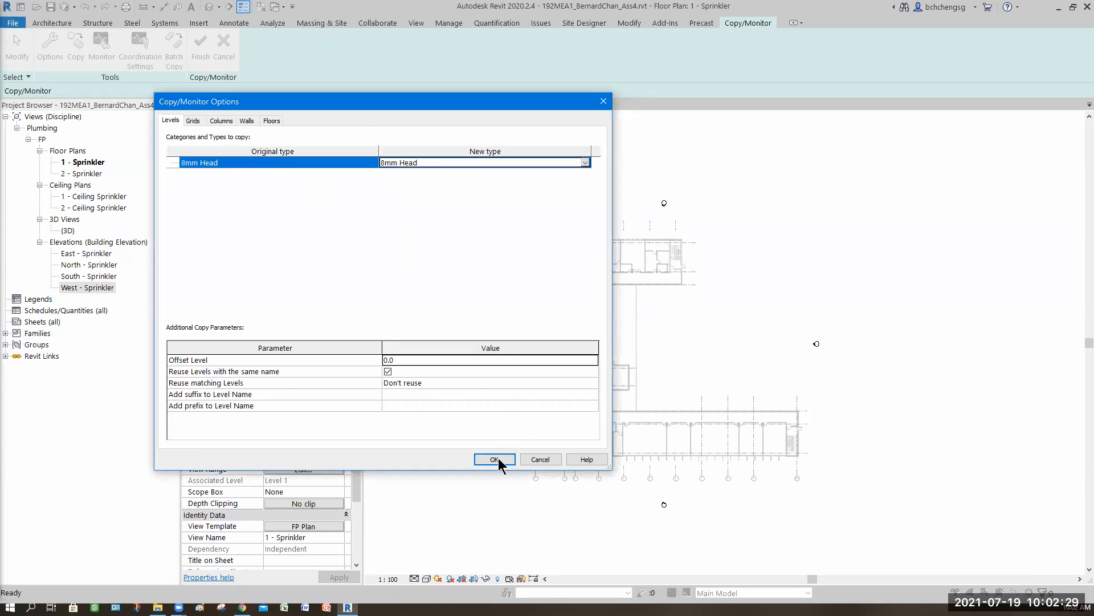
left_click(194, 164)
key("Return")
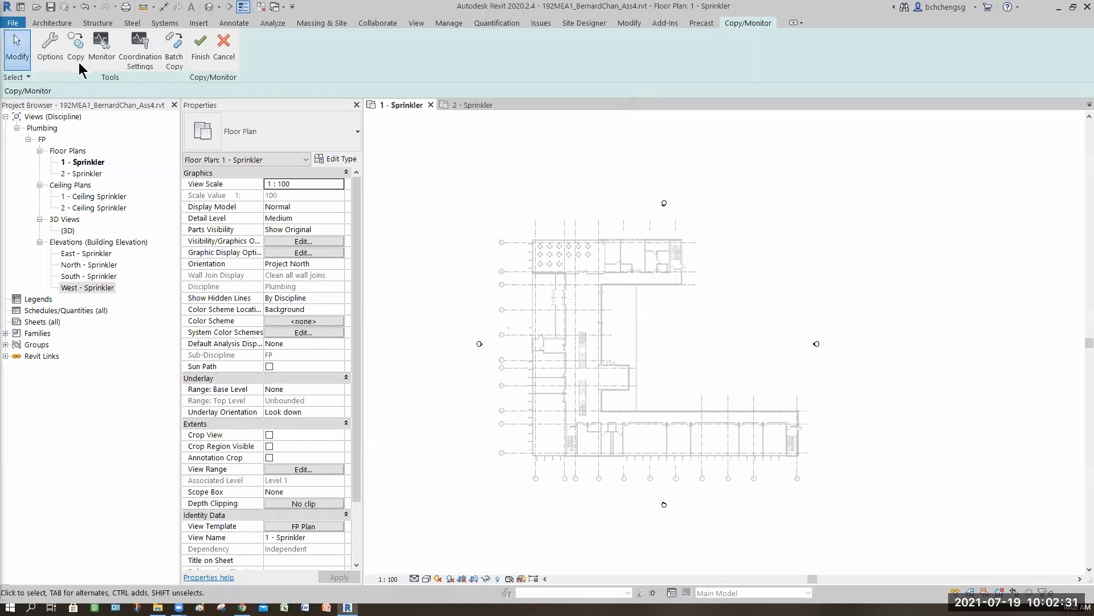
Copy and monitor the linked model's grids using multiple selection of the whole plan, filtered to the Grids category only.
left_click(77, 57)
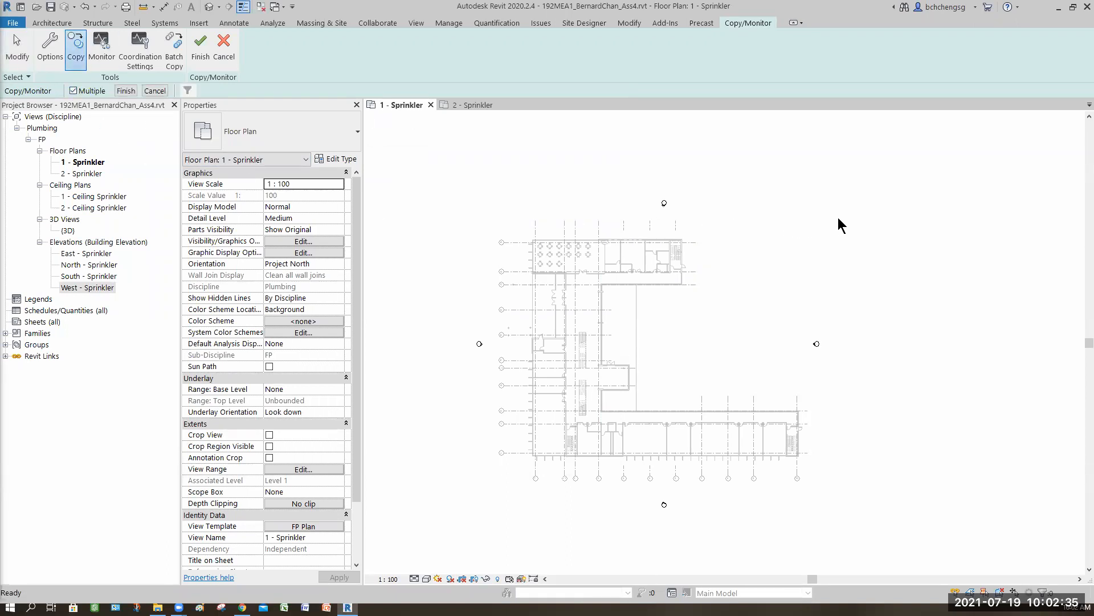
left_click_drag(837, 219, 479, 492)
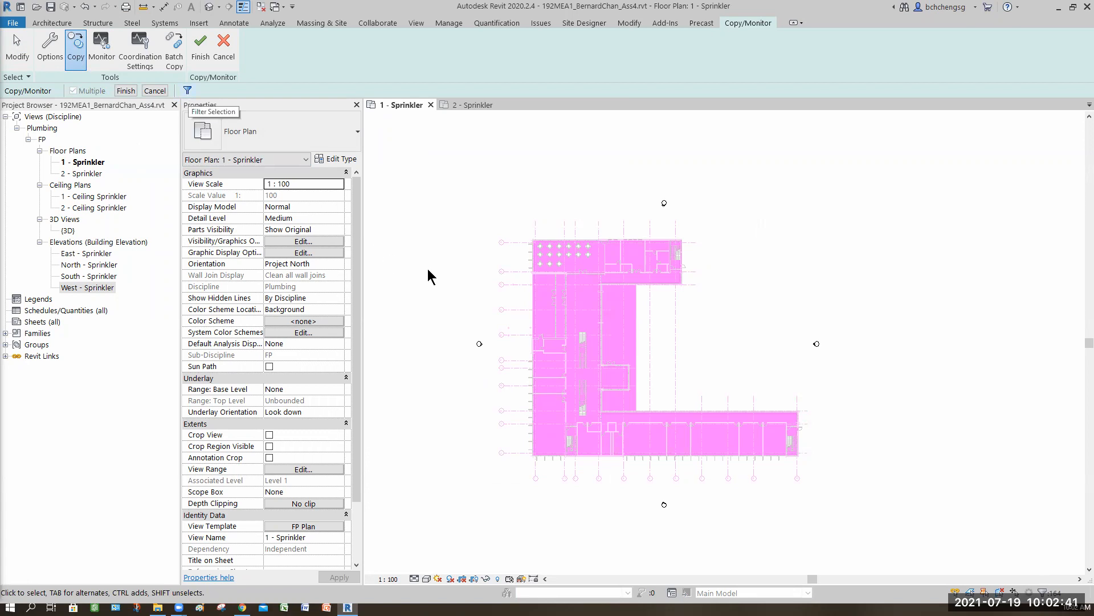
left_click(189, 90)
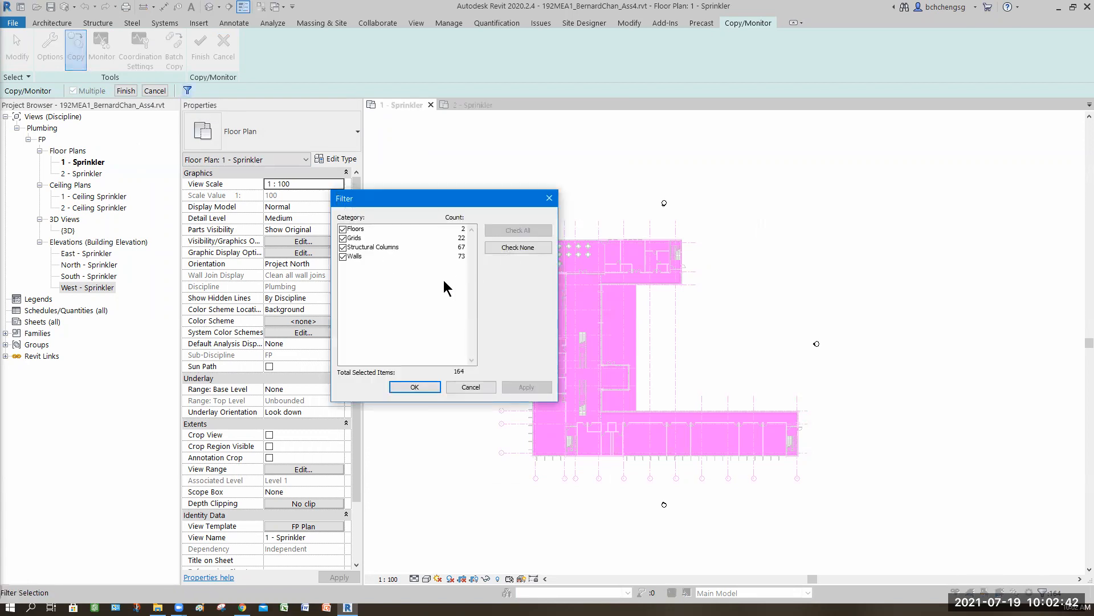
left_click(516, 248)
left_click(343, 238)
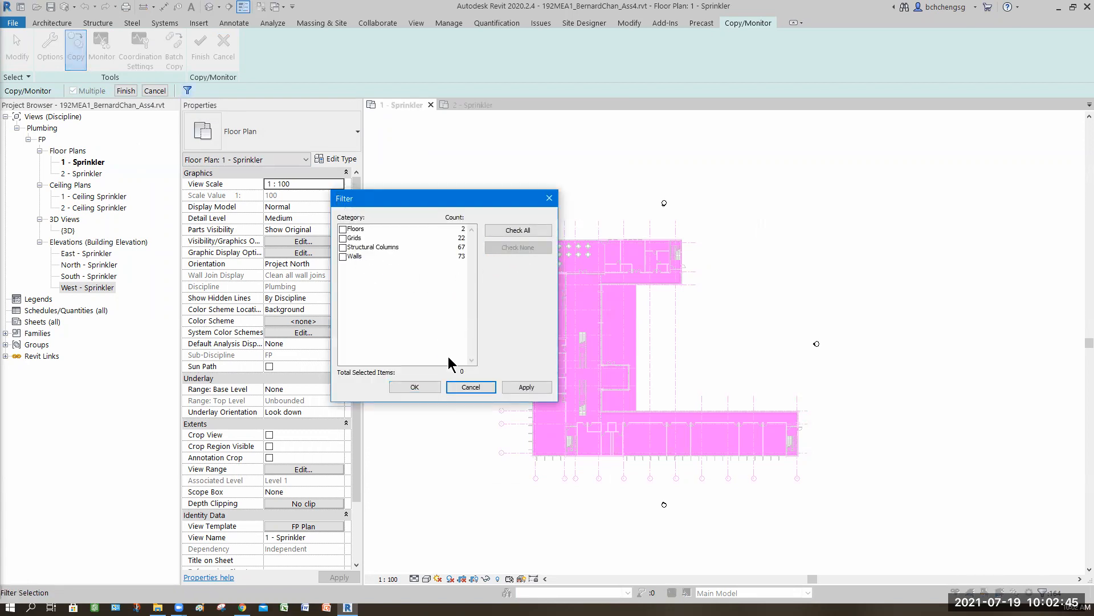
left_click(516, 388)
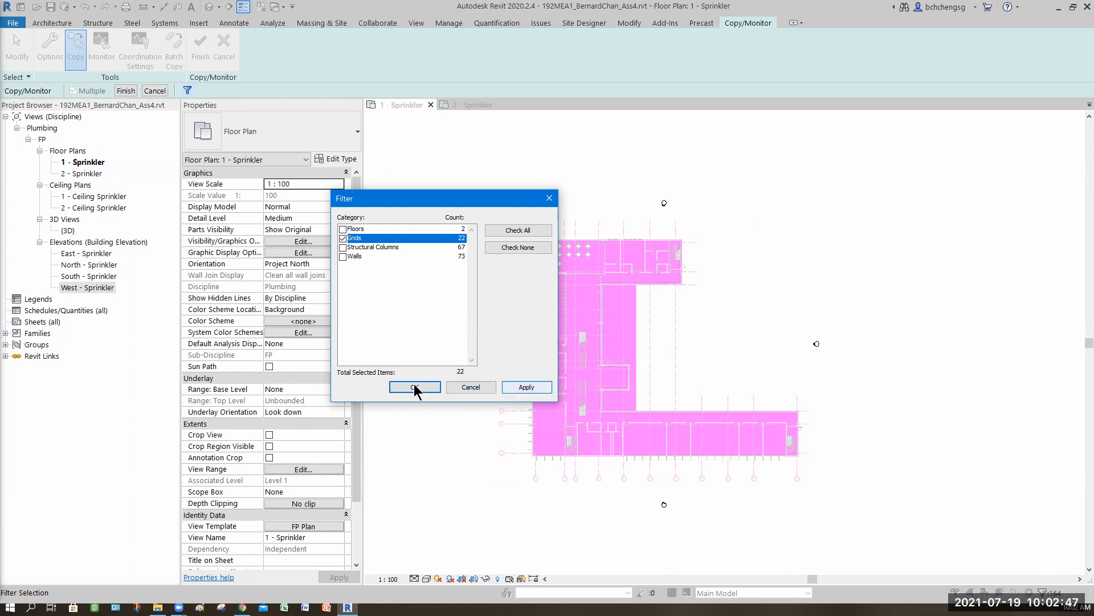
left_click(425, 393)
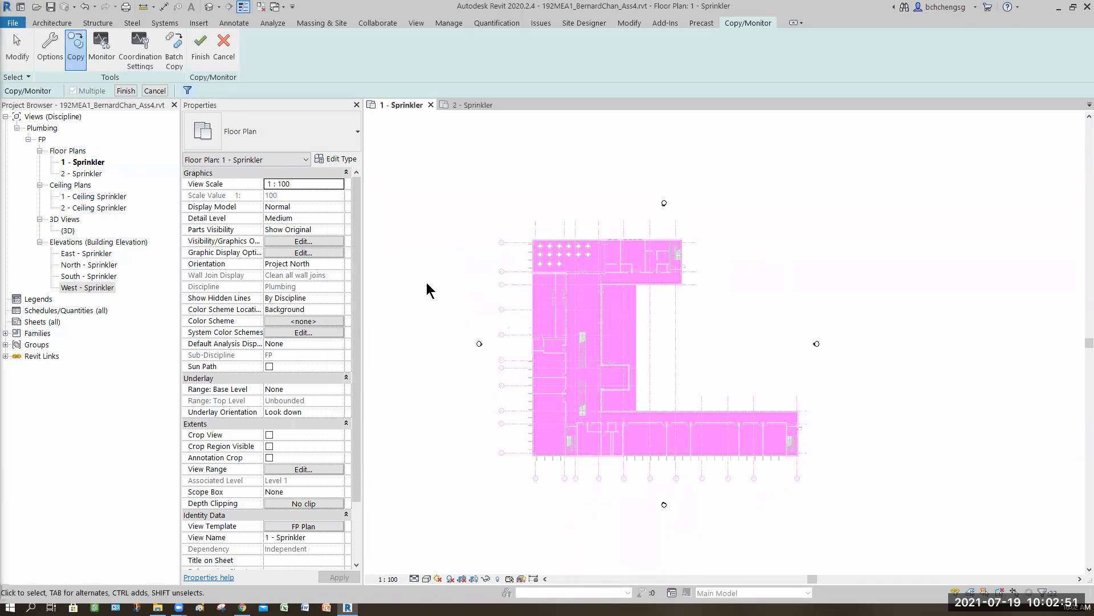
middle_click_drag(465, 256, 435, 277)
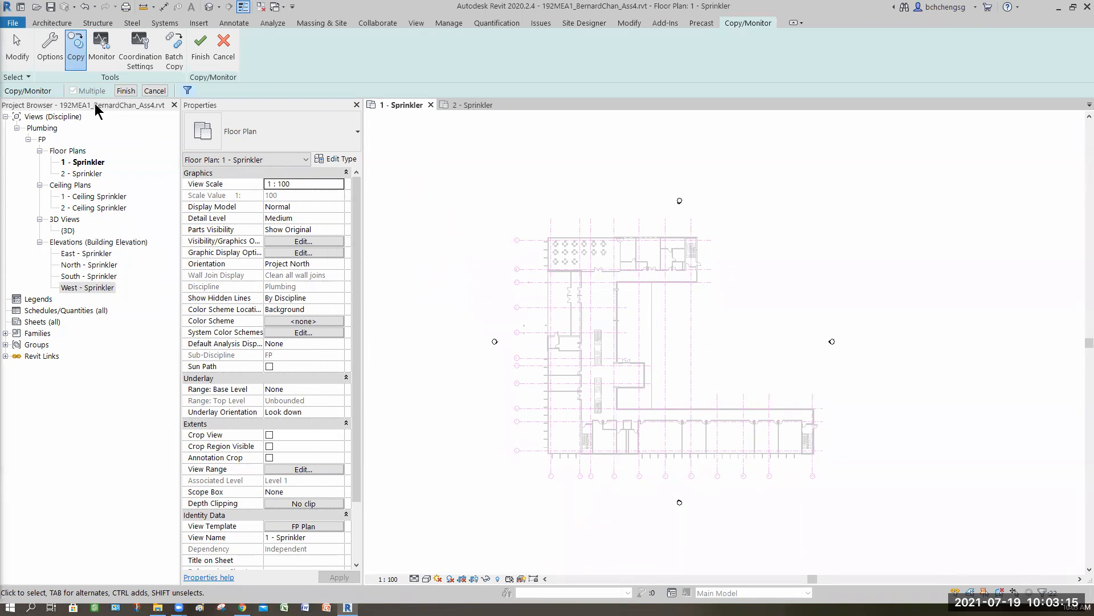
left_click(125, 92)
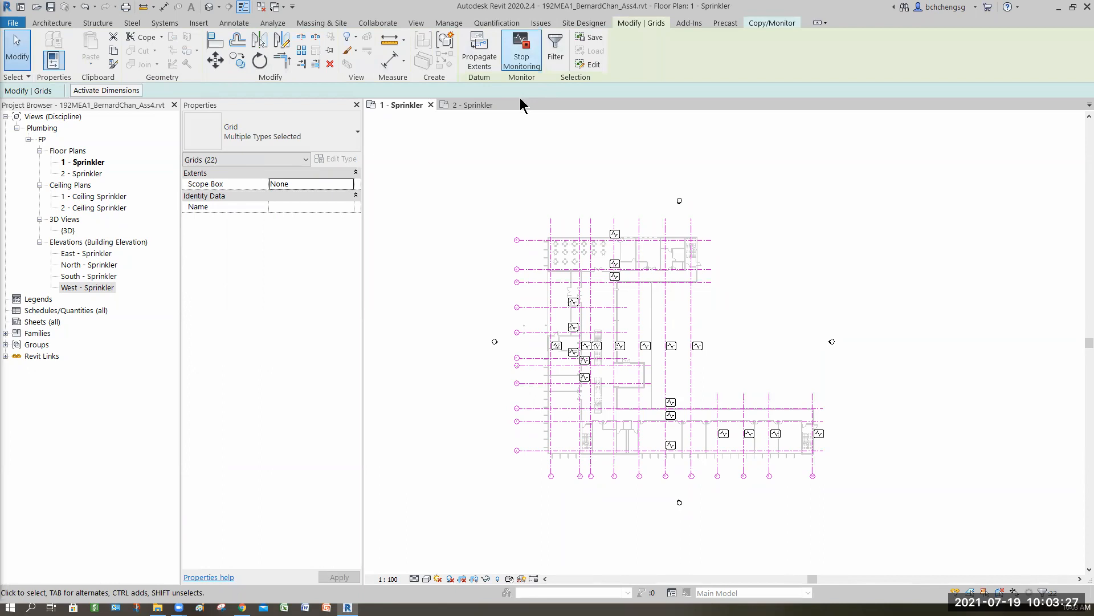
Open the East - Sprinkler elevation within the Copy/Monitor session and clear the selection of copied grids.
left_click(769, 22)
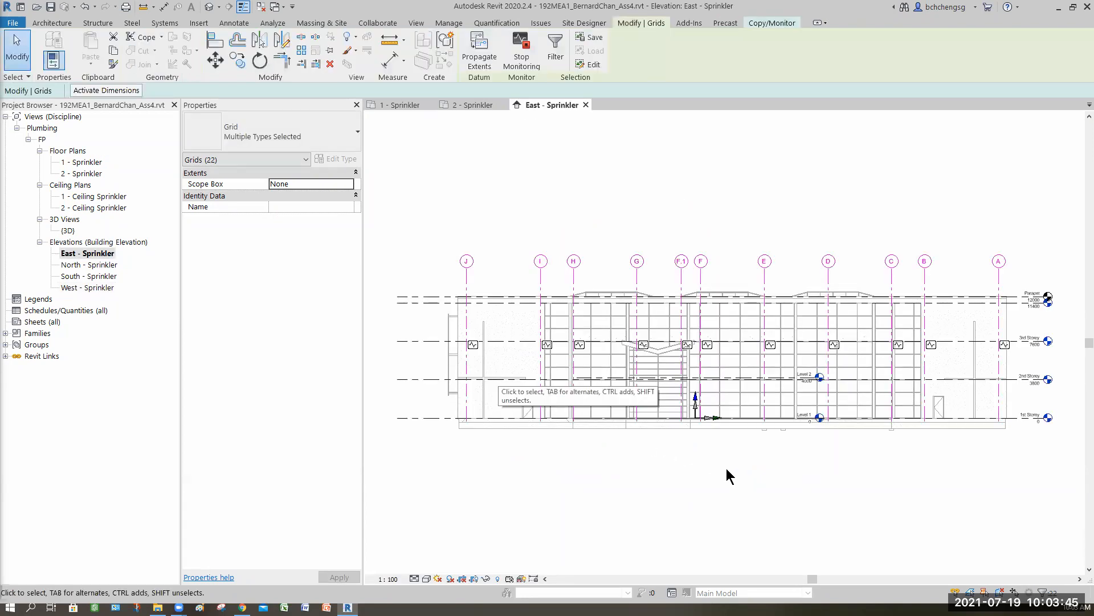
middle_click_drag(704, 468, 681, 433)
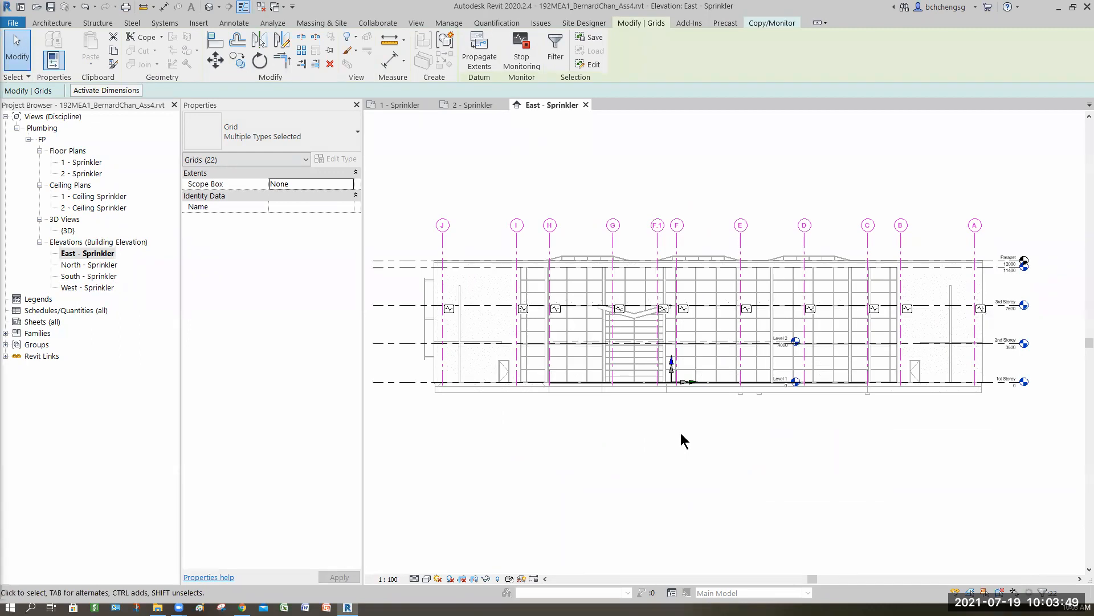
key("Escape")
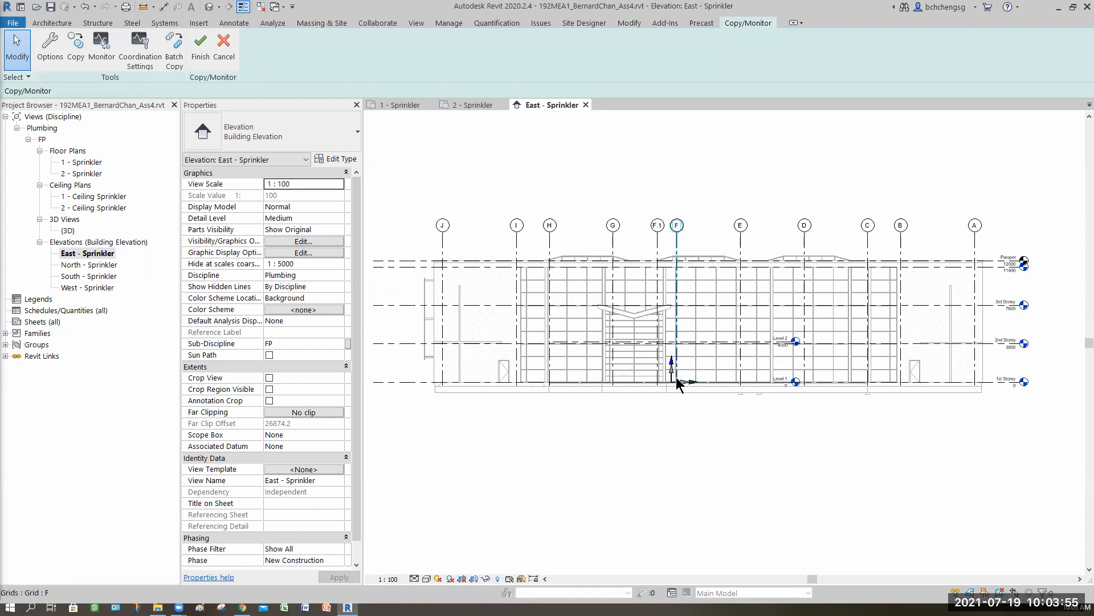
Turn off the Internal Origin subcategory of Site in the East - Sprinkler elevation's visibility overrides and accept.
left_click(679, 383)
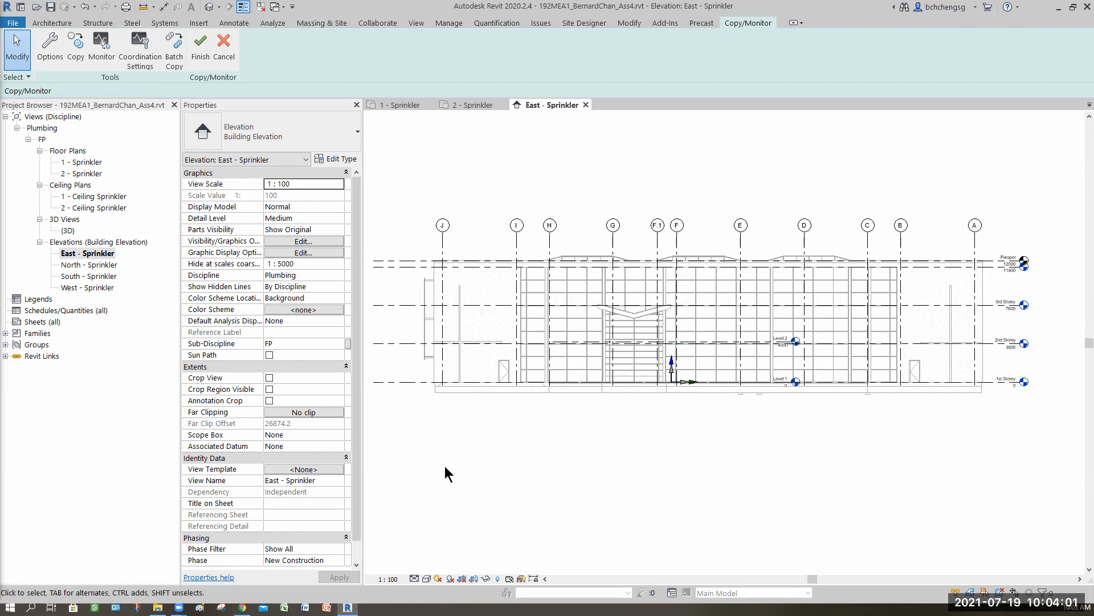
key("v")
key("v")
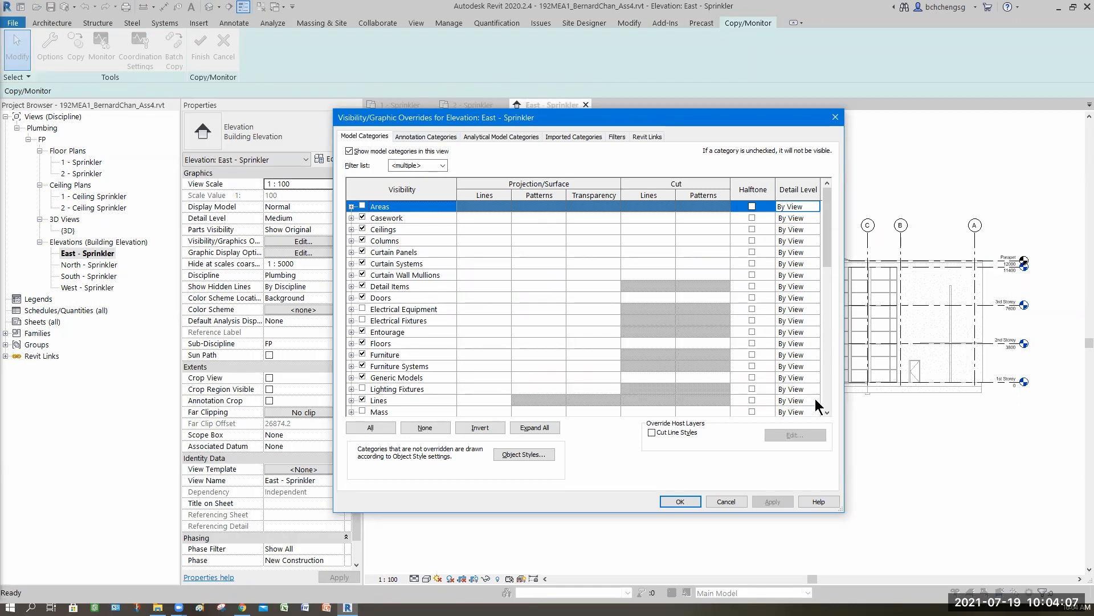
scroll(399, 322, "down", 10)
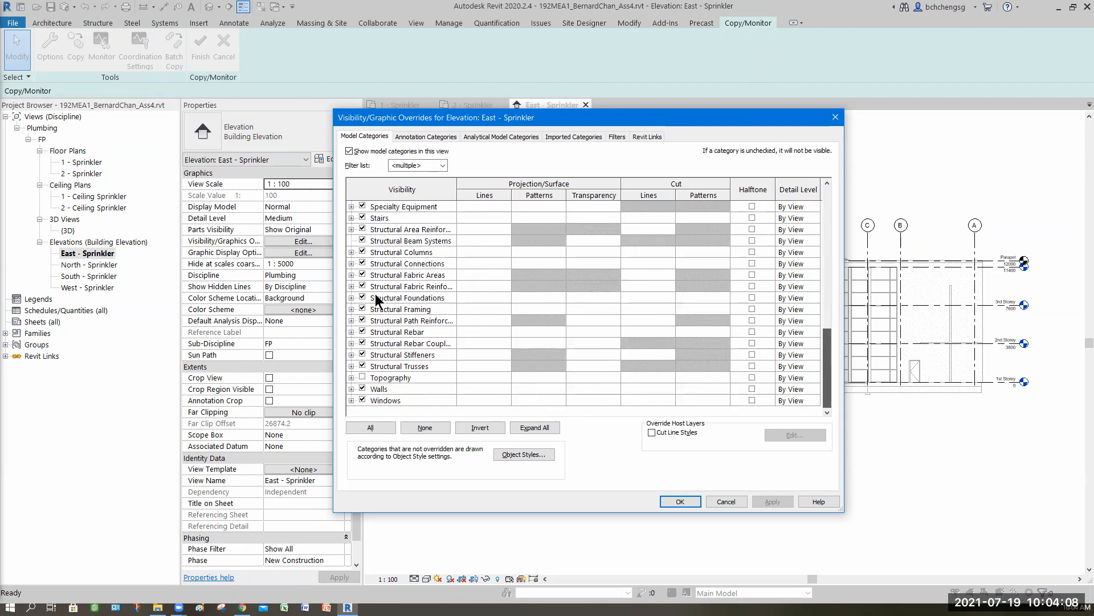
scroll(350, 251, "up", 2)
left_click(351, 252)
left_click(373, 274)
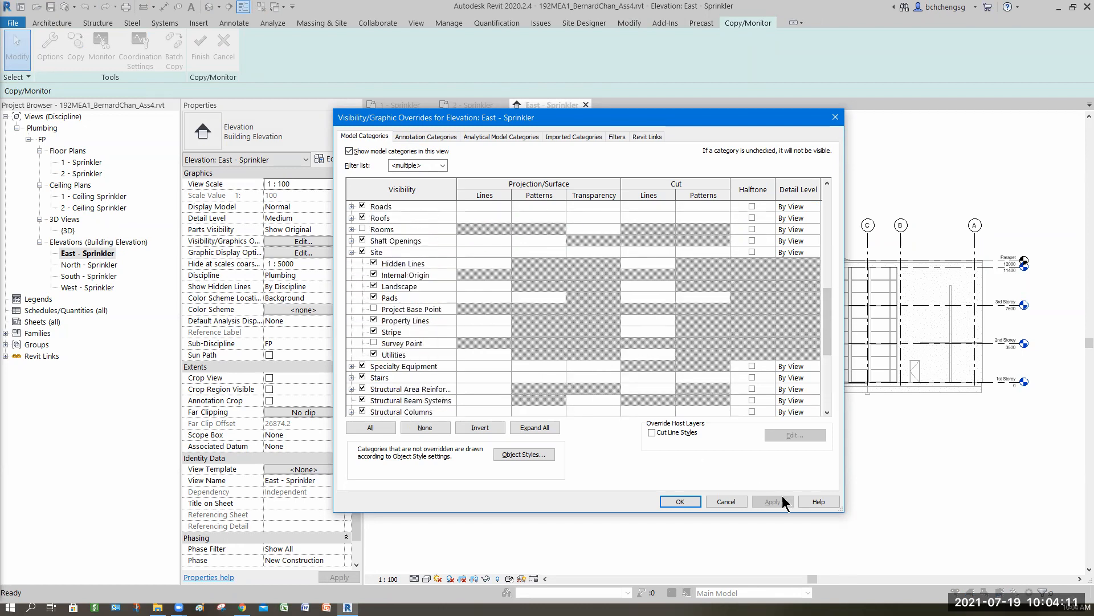
left_click(680, 502)
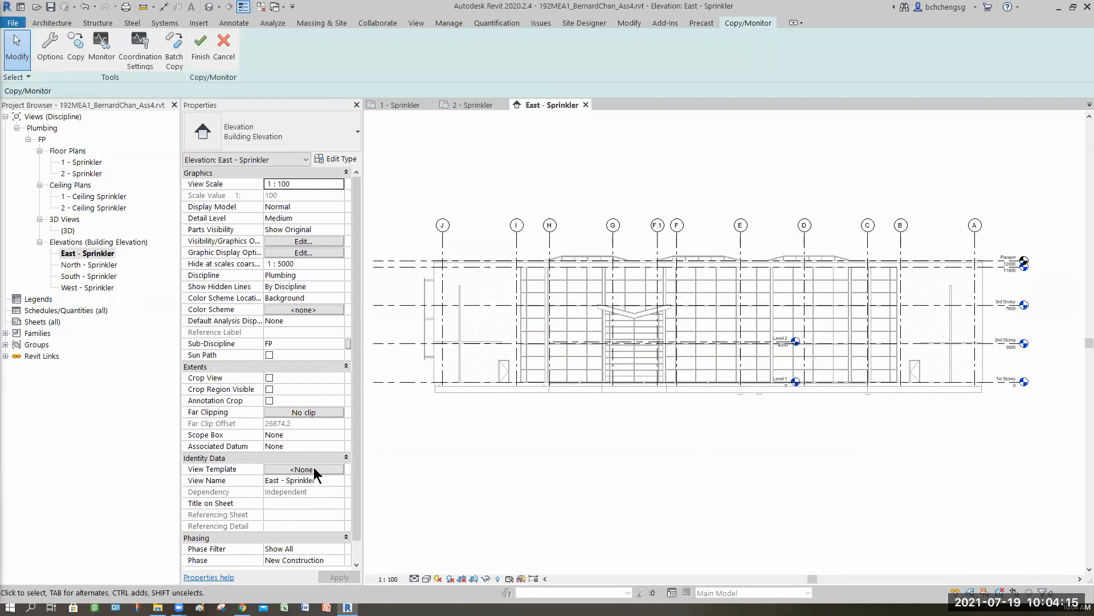
Duplicate the Plumbing Elevation view template as a new template named FP Elevation.
left_click(304, 469)
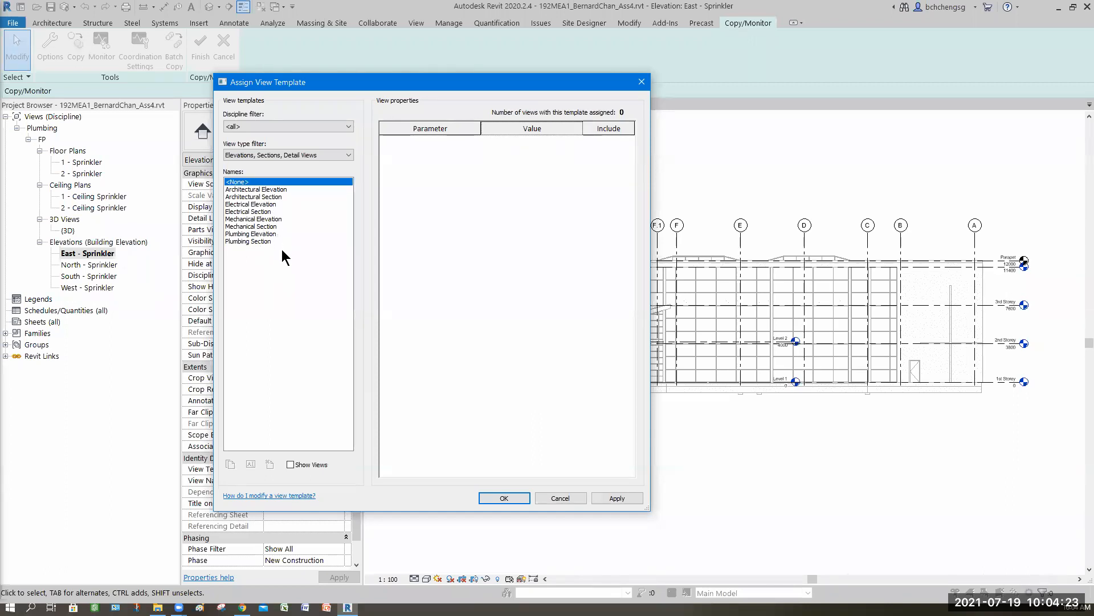
left_click(241, 234)
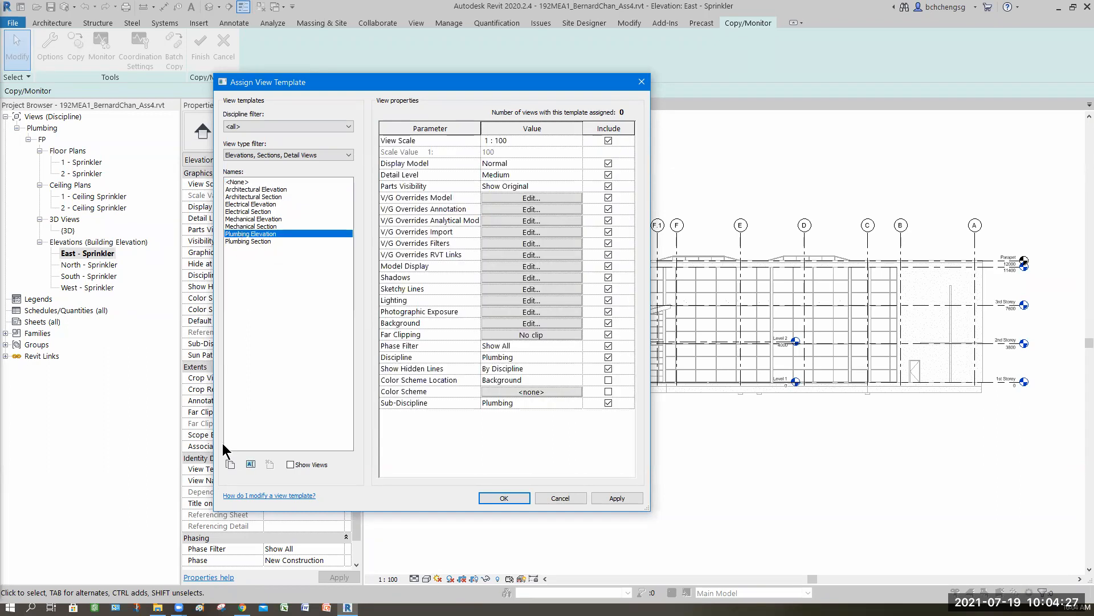
left_click(231, 465)
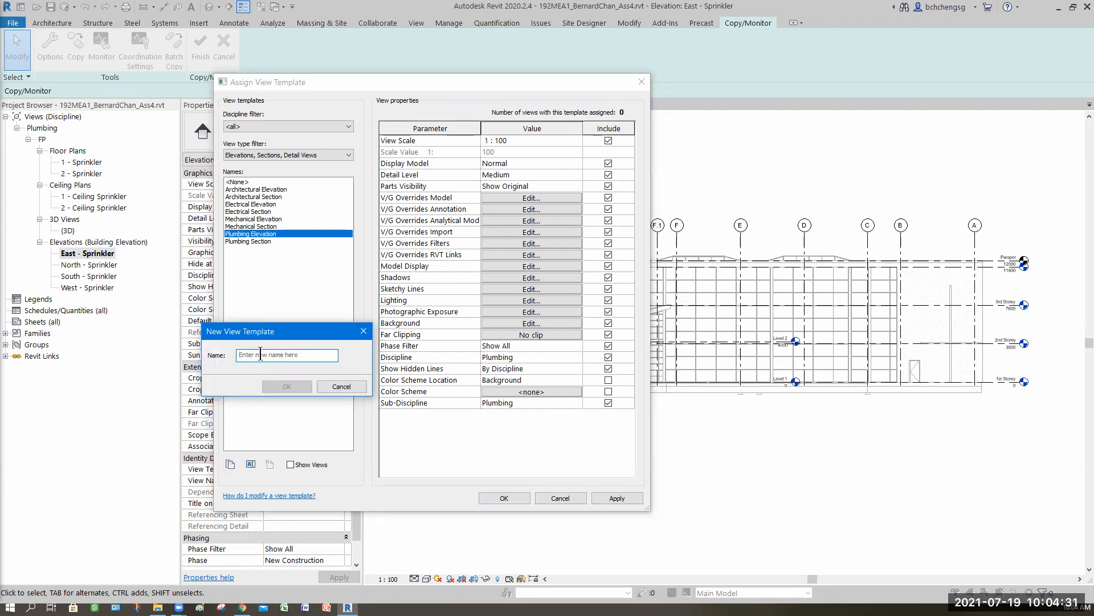
type("F")
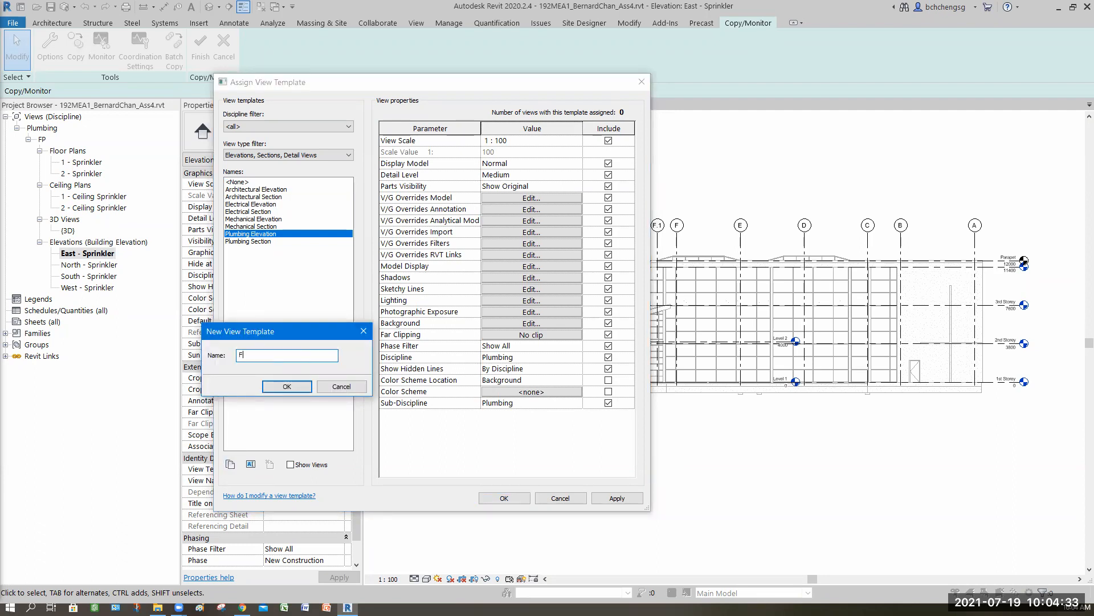
type("P Elevation")
left_click(286, 387)
Exclude every FP Elevation template parameter except V/G Overrides RVT Links, Discipline and Sub-Discipline.
left_click(608, 141)
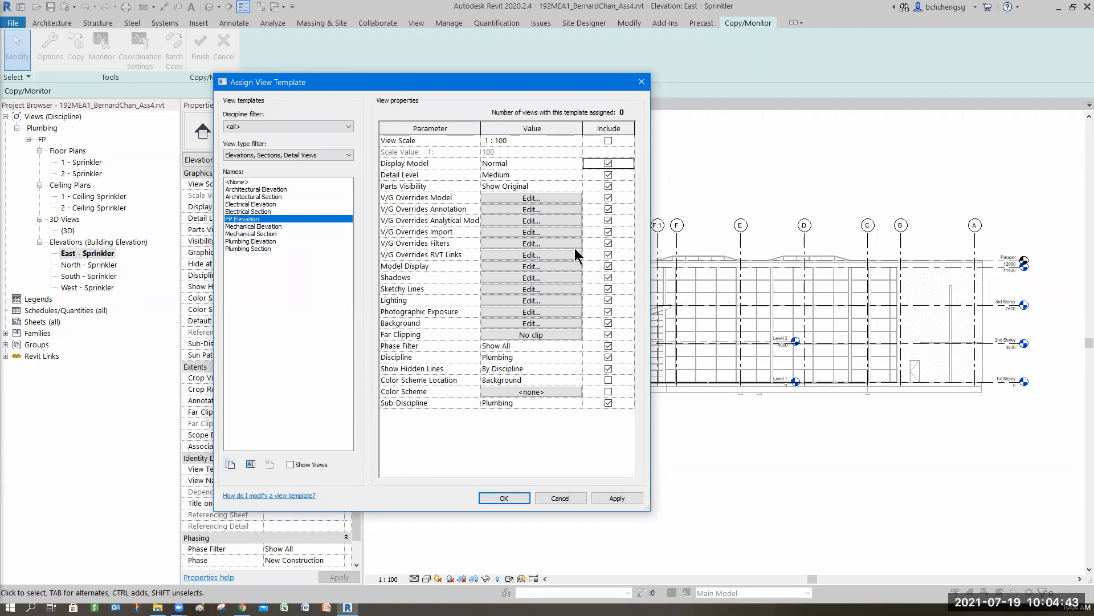
left_click(608, 243)
left_click(608, 232)
left_click(608, 220)
left_click(608, 210)
left_click(608, 198)
left_click(609, 175)
left_click(608, 164)
left_click(608, 266)
left_click(608, 277)
left_click(608, 289)
left_click(608, 346)
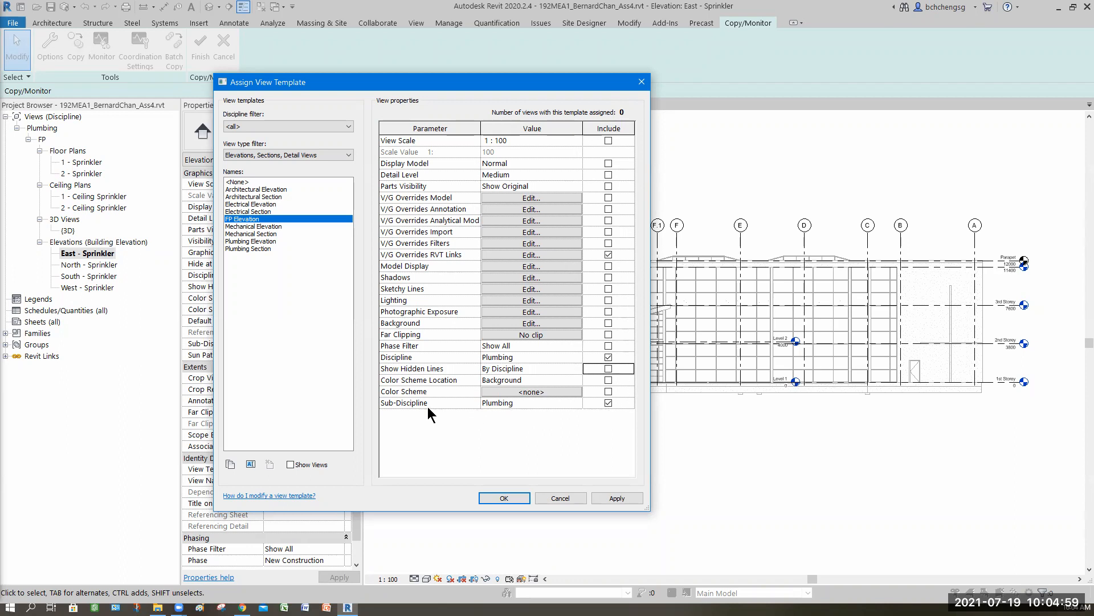
Set the FP Elevation template's Sub-Discipline to FP and assign the template to the East - Sprinkler elevation.
left_click(578, 403)
left_click(490, 415)
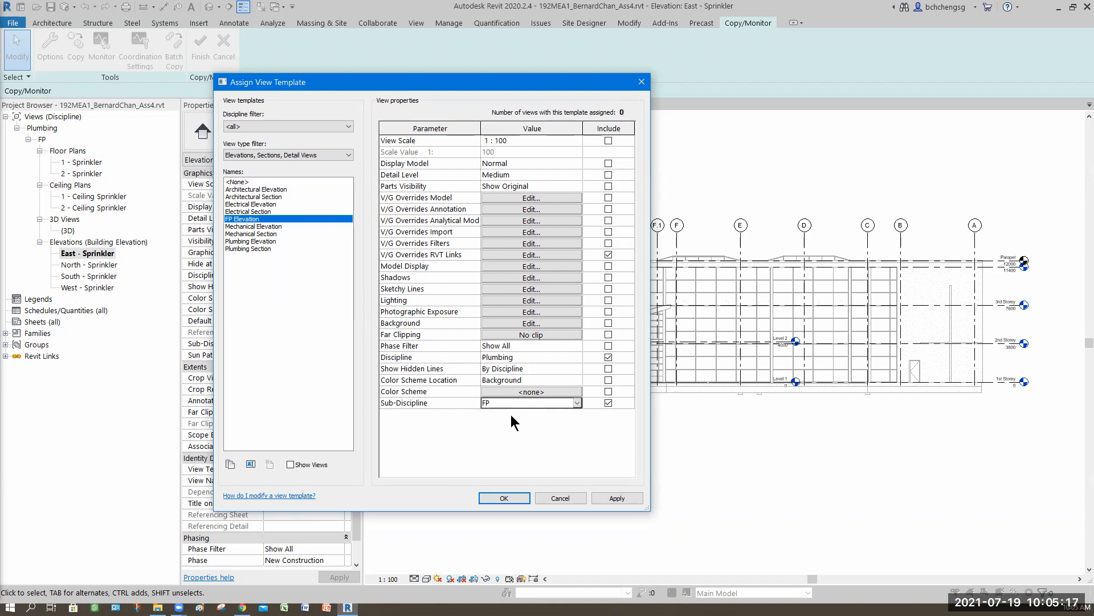
left_click(617, 498)
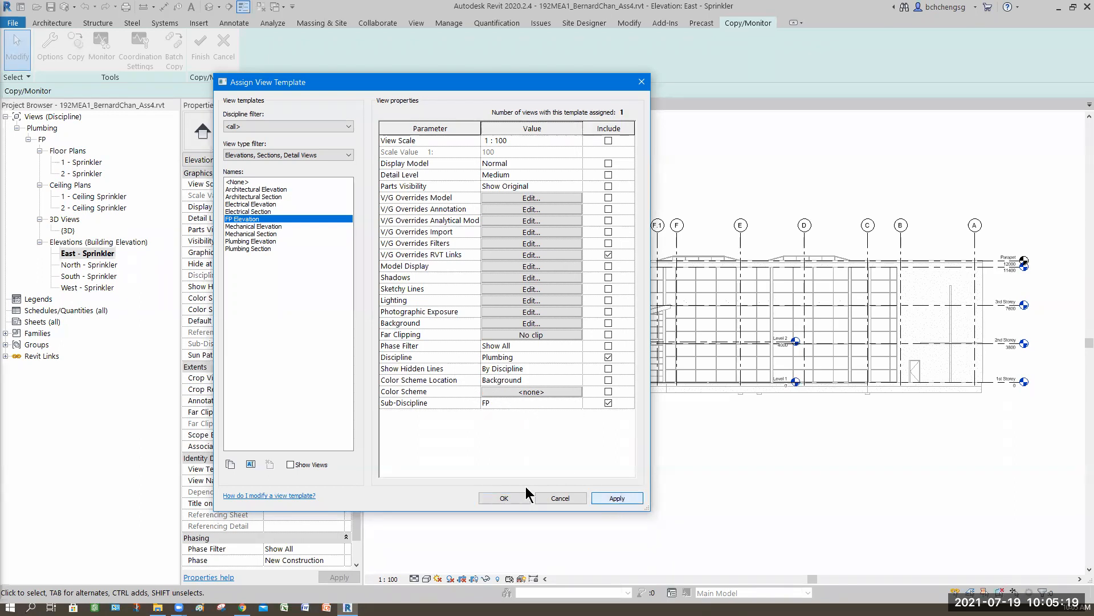
left_click(511, 497)
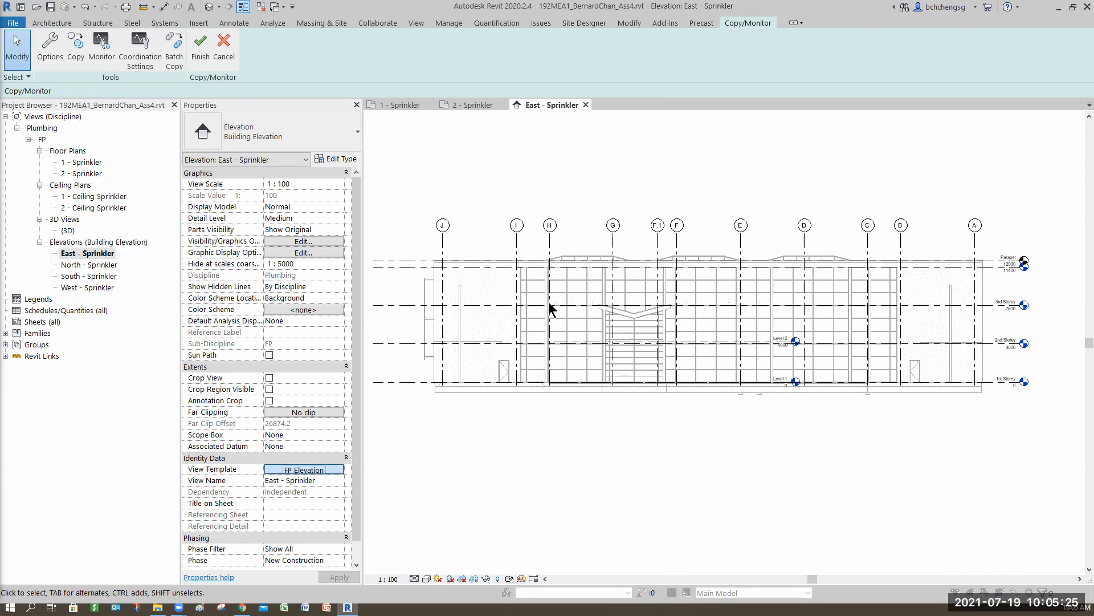
In the FP Elevation template's RVT link overrides, set Arch Link Model_m-2020.rvt to halftone and its display settings to Custom.
left_click(531, 255)
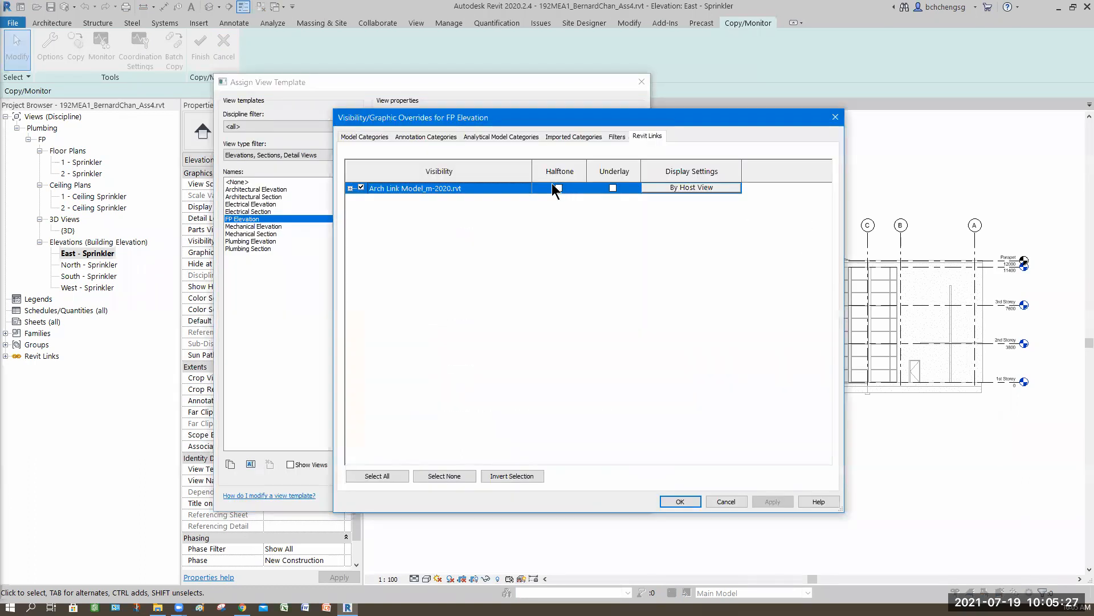
left_click(559, 188)
left_click(692, 187)
left_click(386, 215)
Set the architectural link's model categories to Custom and turn off Planting and Roads.
left_click(282, 184)
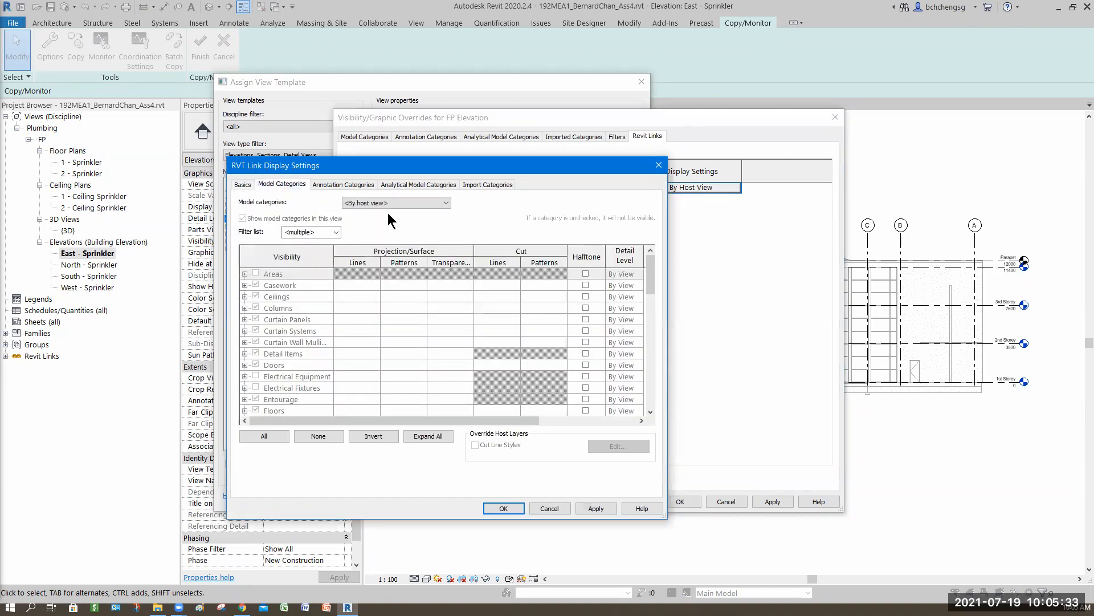
left_click(390, 202)
left_click(394, 220)
left_click_drag(648, 281, 643, 323)
scroll(645, 341, "down", 3)
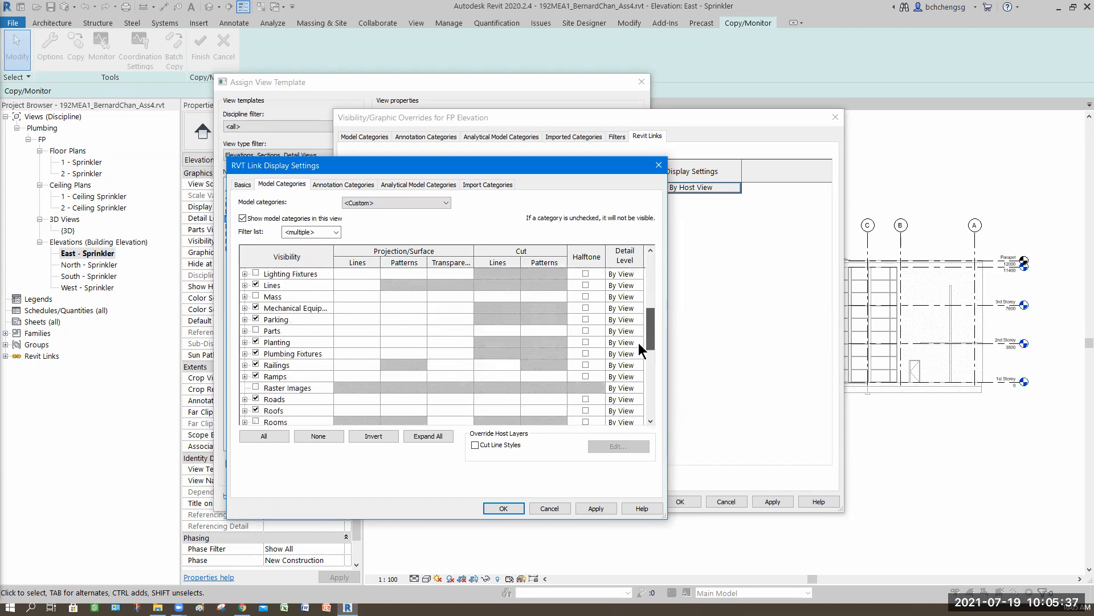
left_click(256, 297)
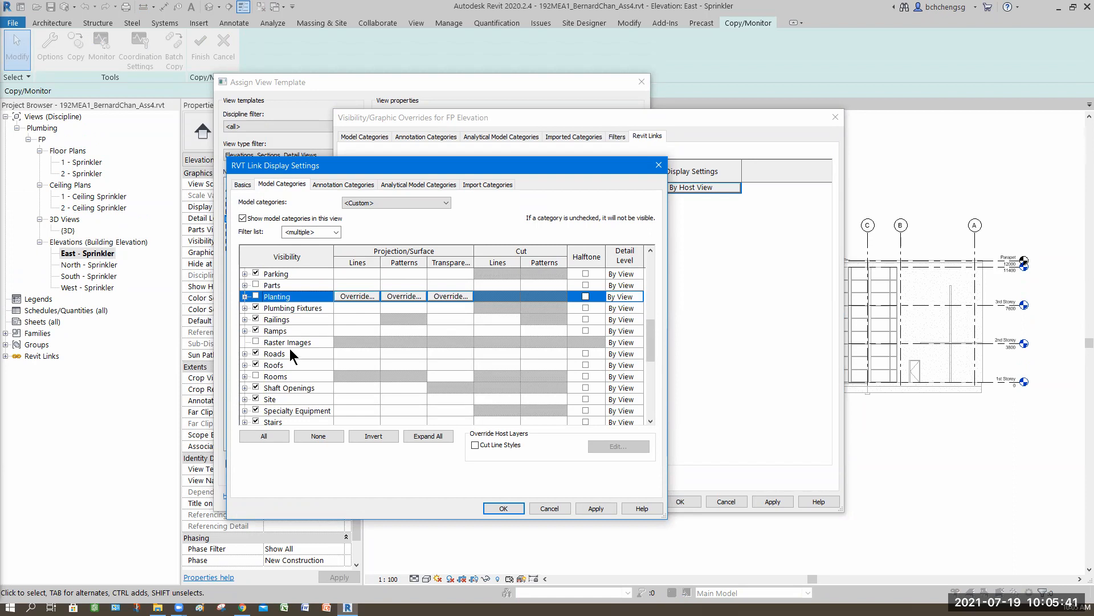
left_click(256, 353)
scroll(279, 356, "down", 2)
scroll(279, 358, "down", 1)
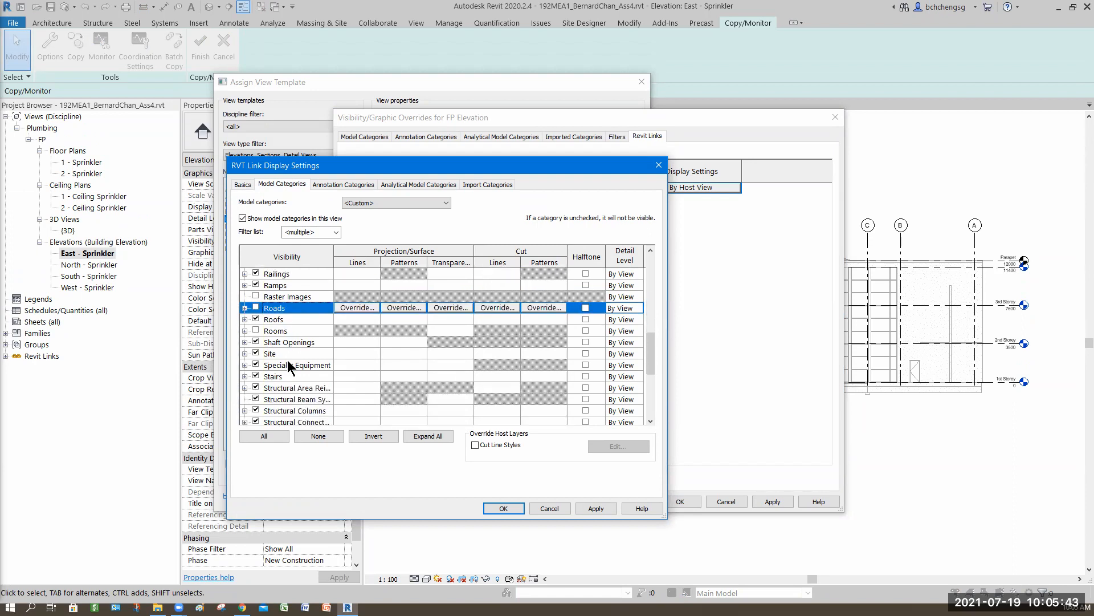
left_click(299, 350)
scroll(298, 350, "down", 5)
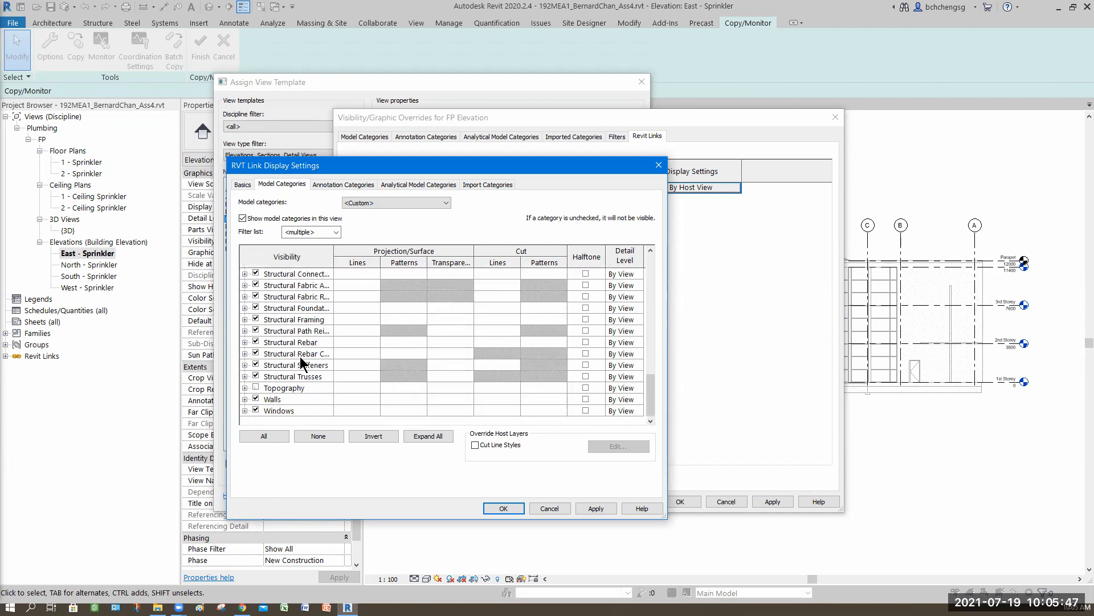
Turn off the Entourage and Parking model categories of the architectural link.
scroll(295, 350, "up", 8)
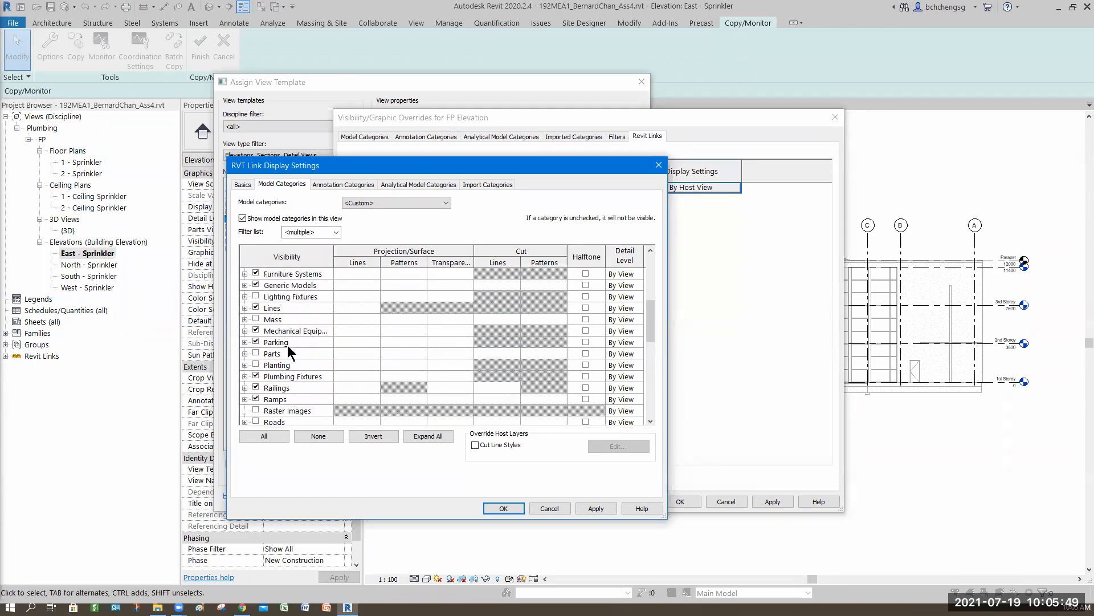
scroll(287, 345, "up", 6)
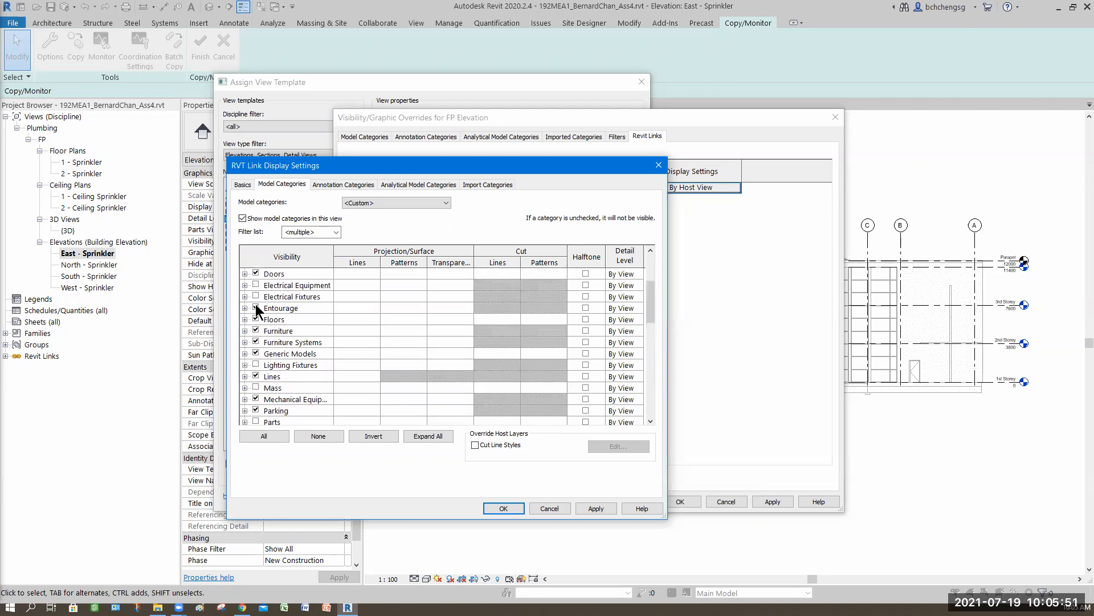
left_click(267, 309)
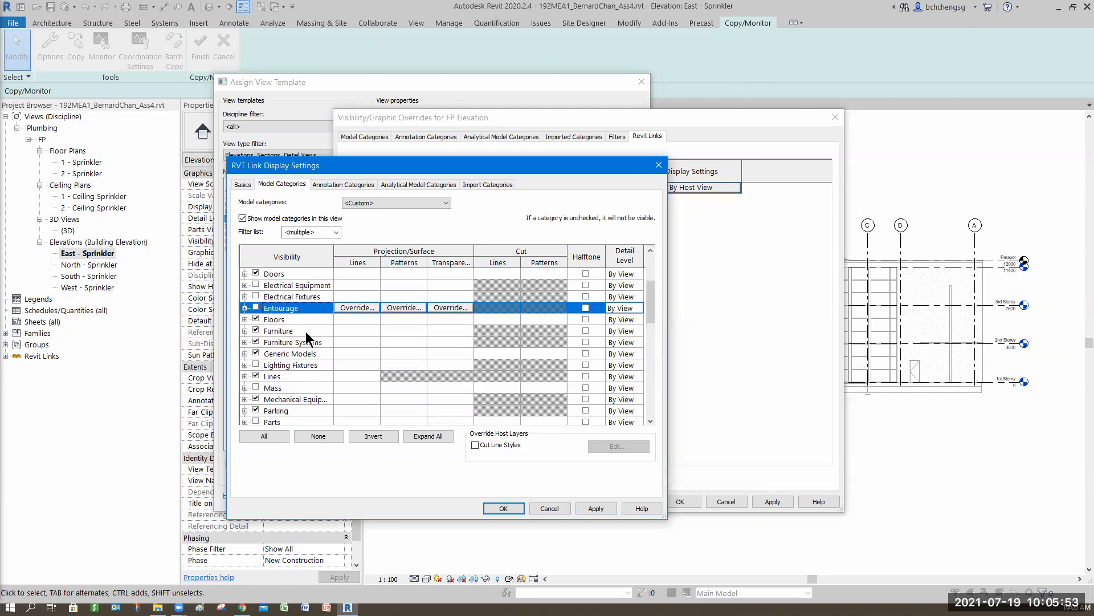
scroll(306, 331, "down", 4)
scroll(306, 331, "down", 2)
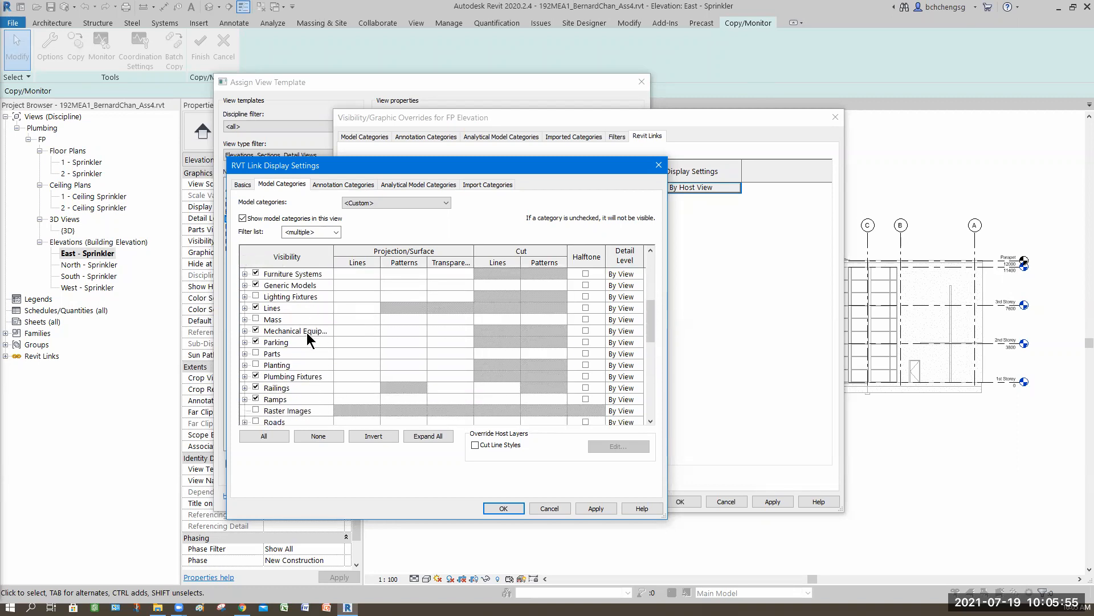
left_click(255, 342)
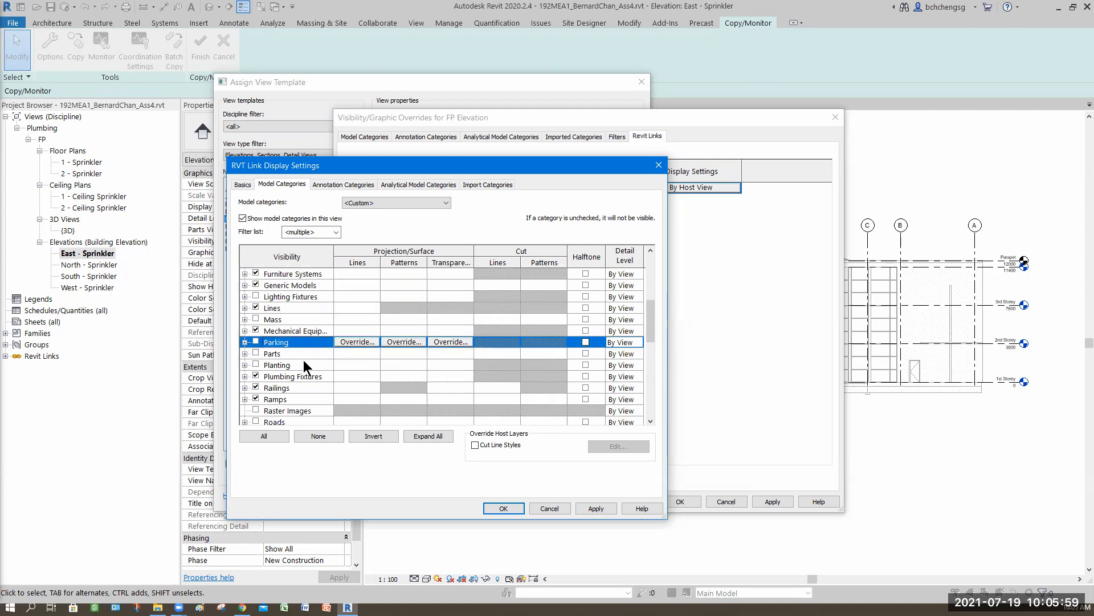
scroll(301, 356, "up", 9)
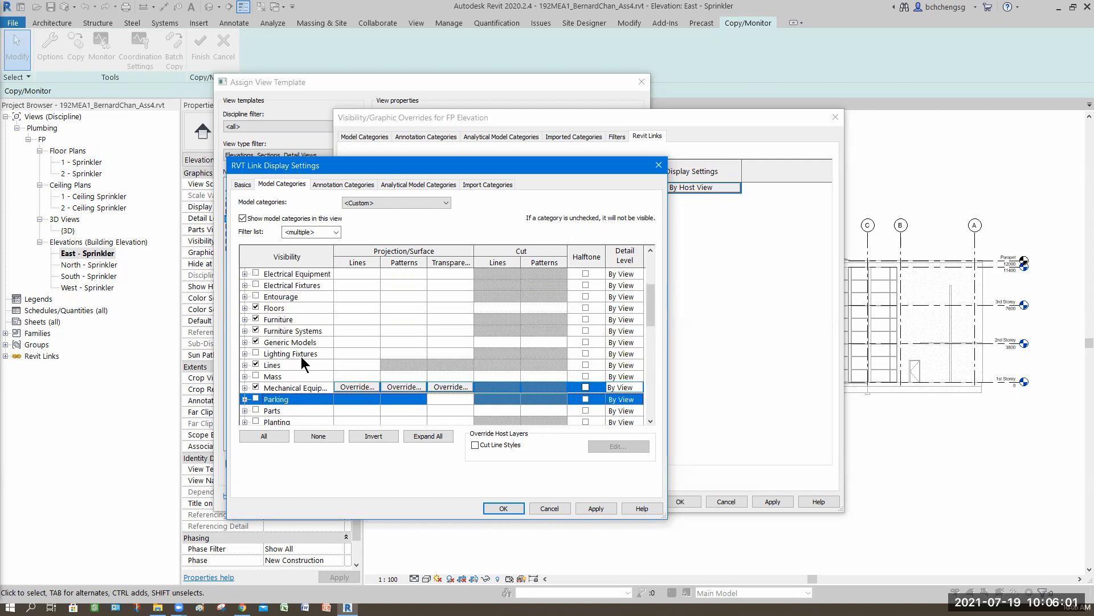
scroll(308, 342, "up", 5)
scroll(310, 337, "down", 8)
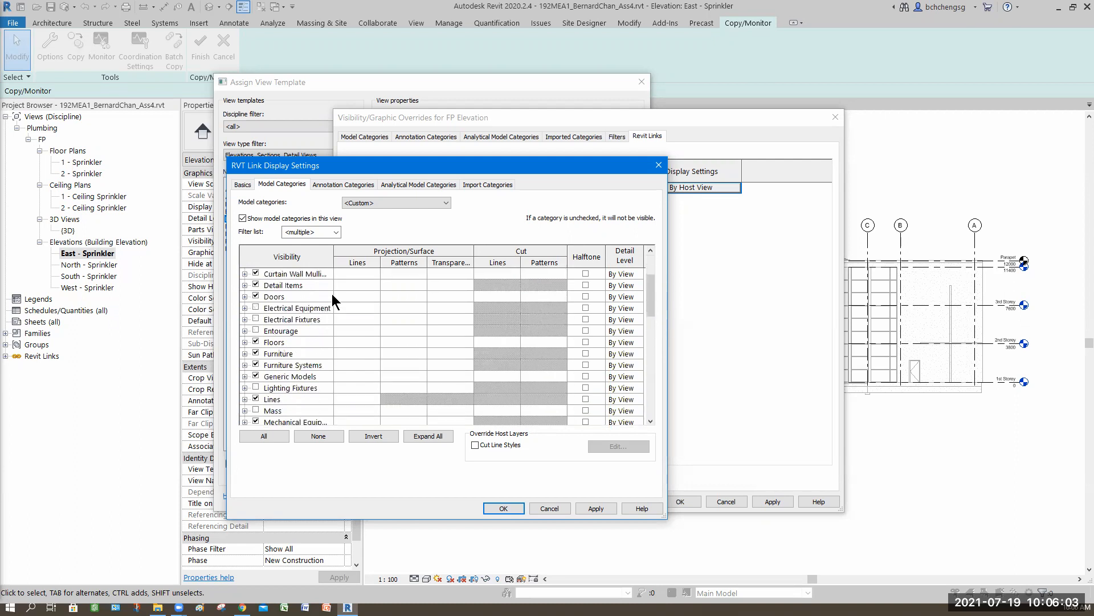
Set the link's annotation categories to Custom, turn off Grids, and apply the FP Elevation template's link overrides.
left_click(343, 184)
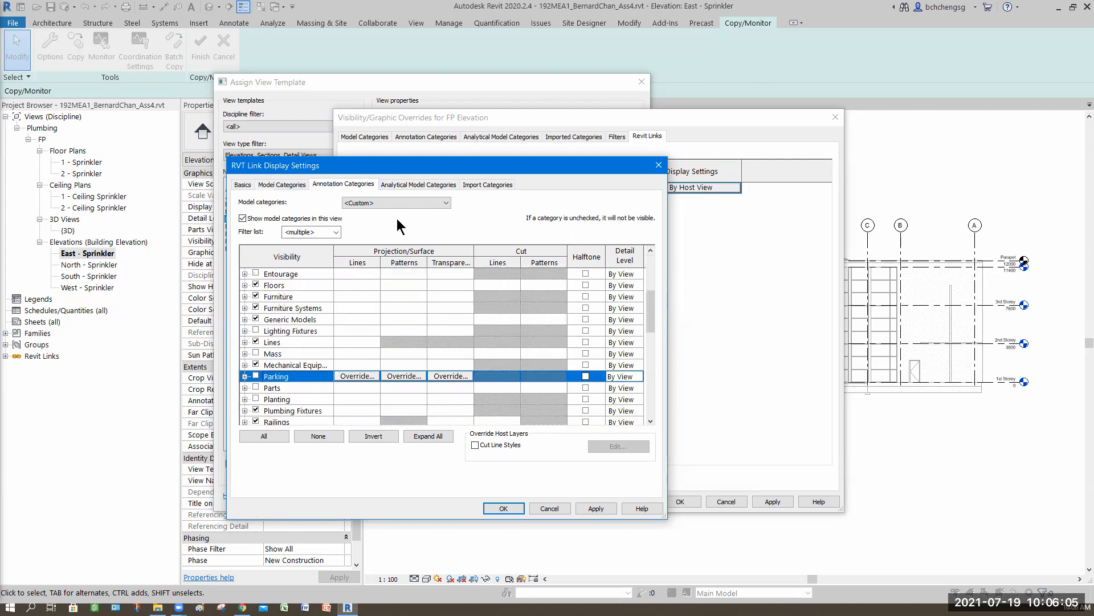
left_click(381, 203)
left_click(364, 221)
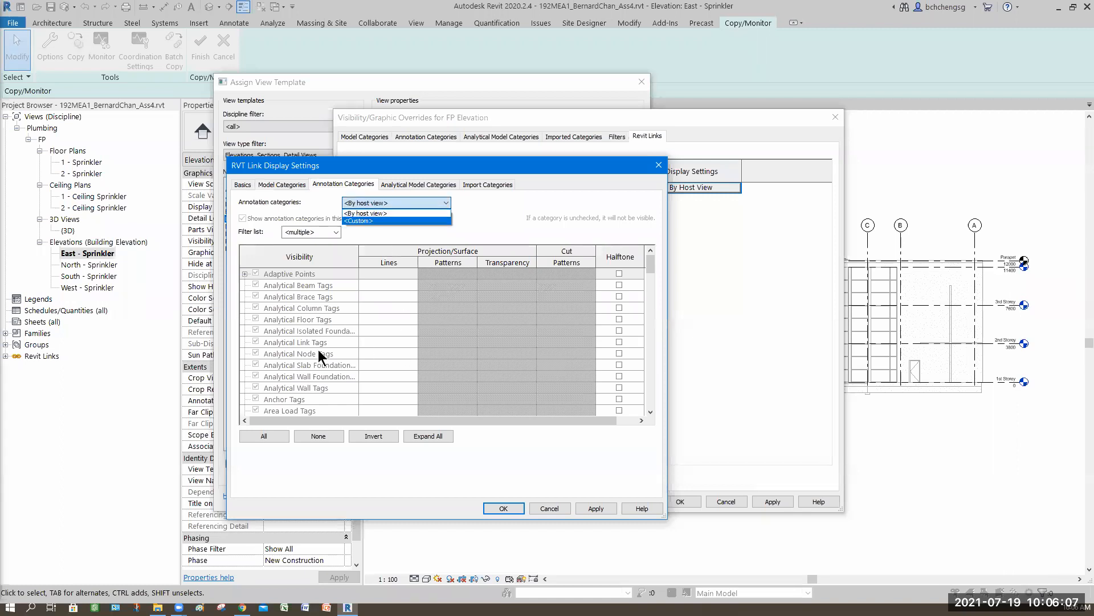
scroll(316, 350, "down", 8)
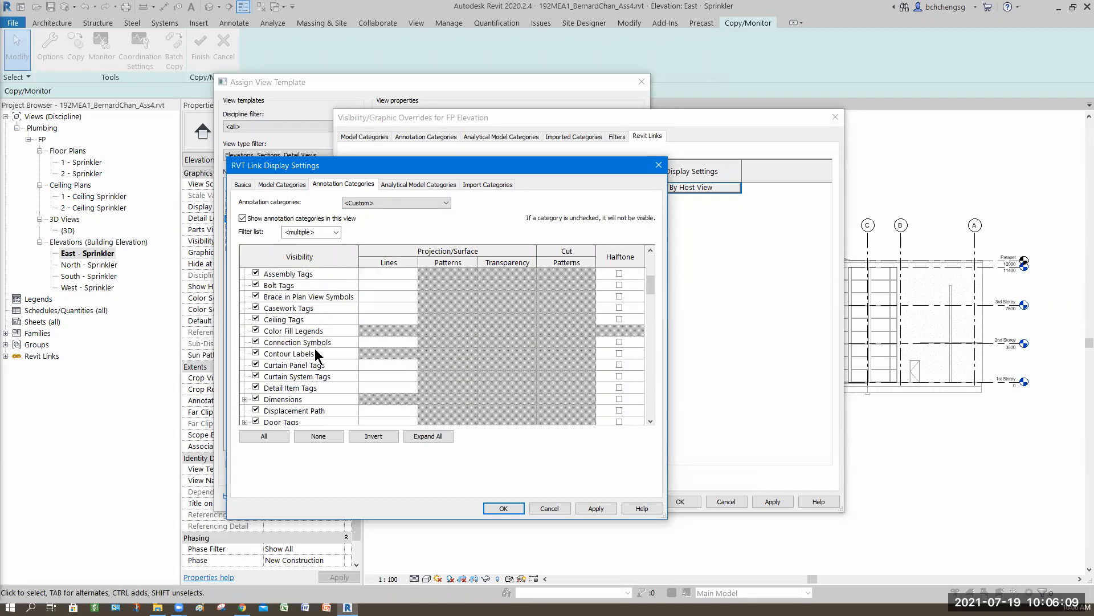
scroll(315, 348, "down", 5)
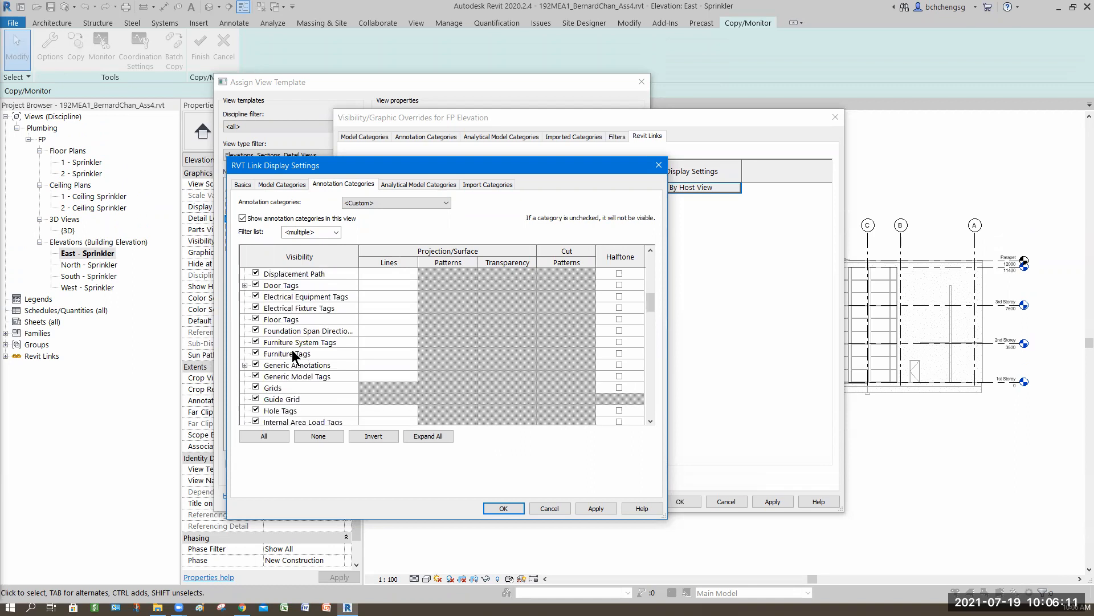
left_click(255, 353)
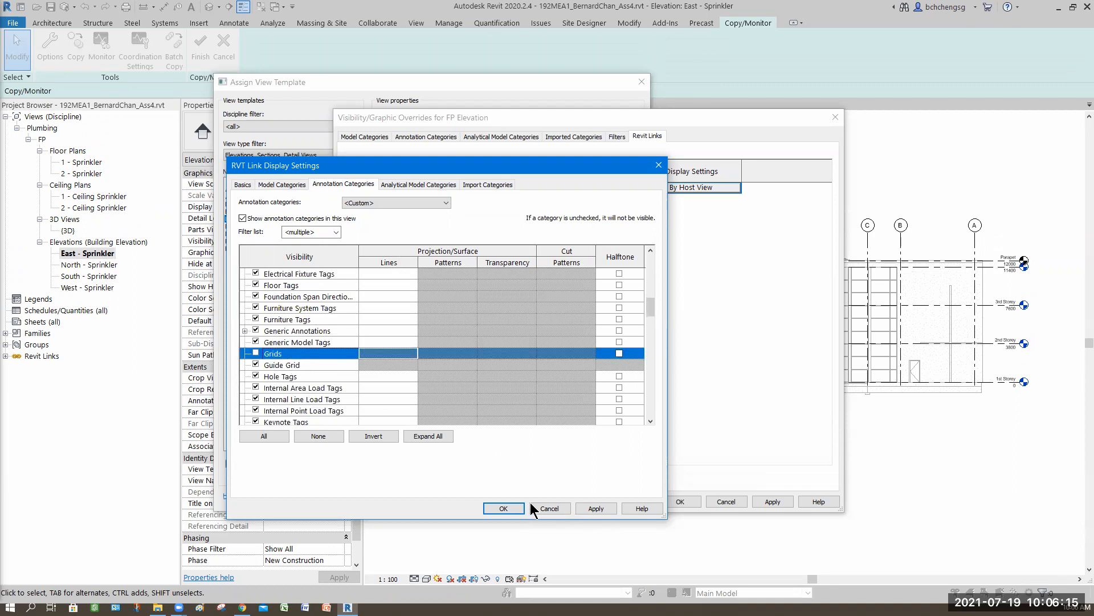
left_click(504, 508)
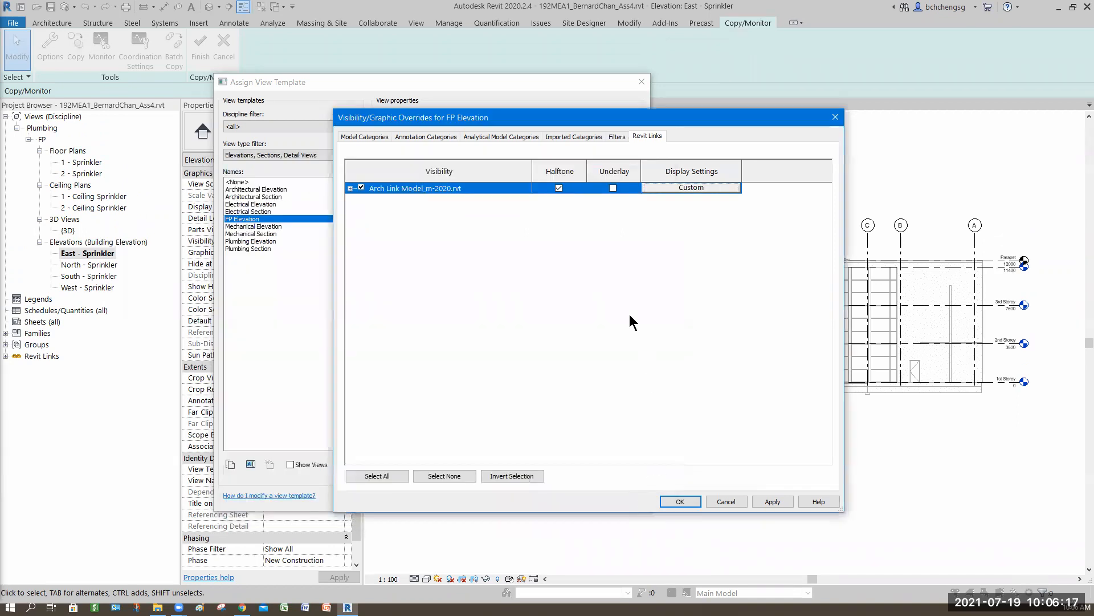
left_click(768, 501)
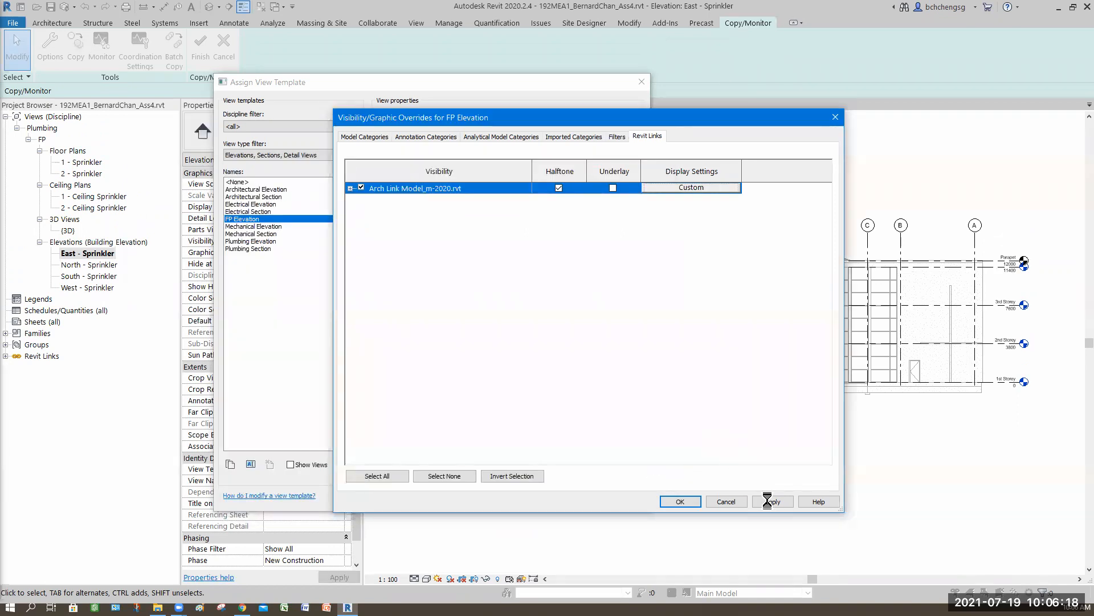
left_click(680, 502)
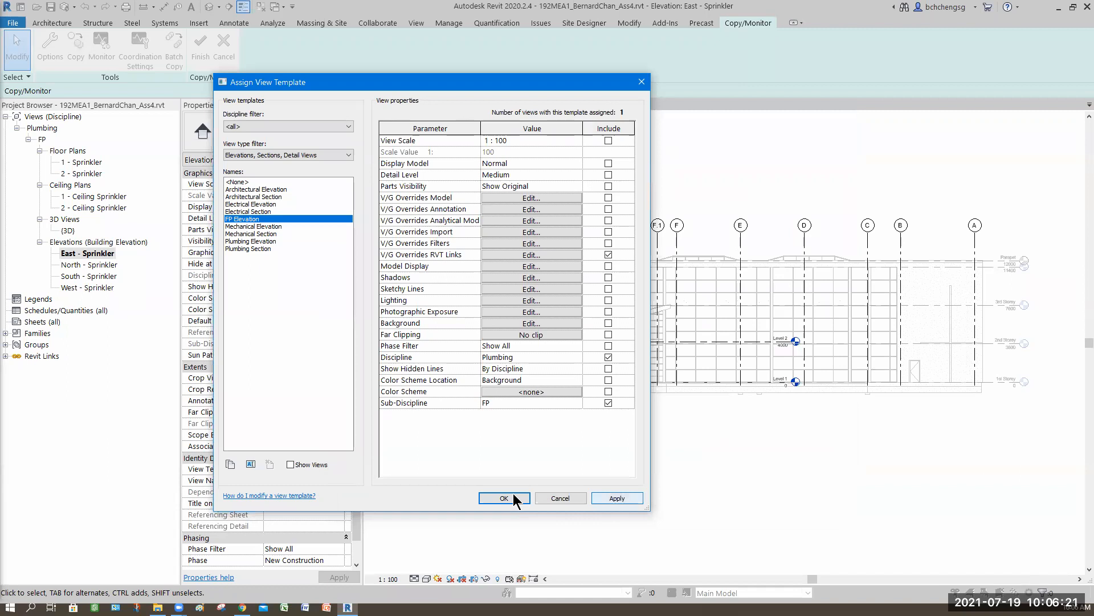
Accept the FP Elevation template and extend the Level 1 and Level 2 heads beyond the architectural link's level heads.
left_click(516, 497)
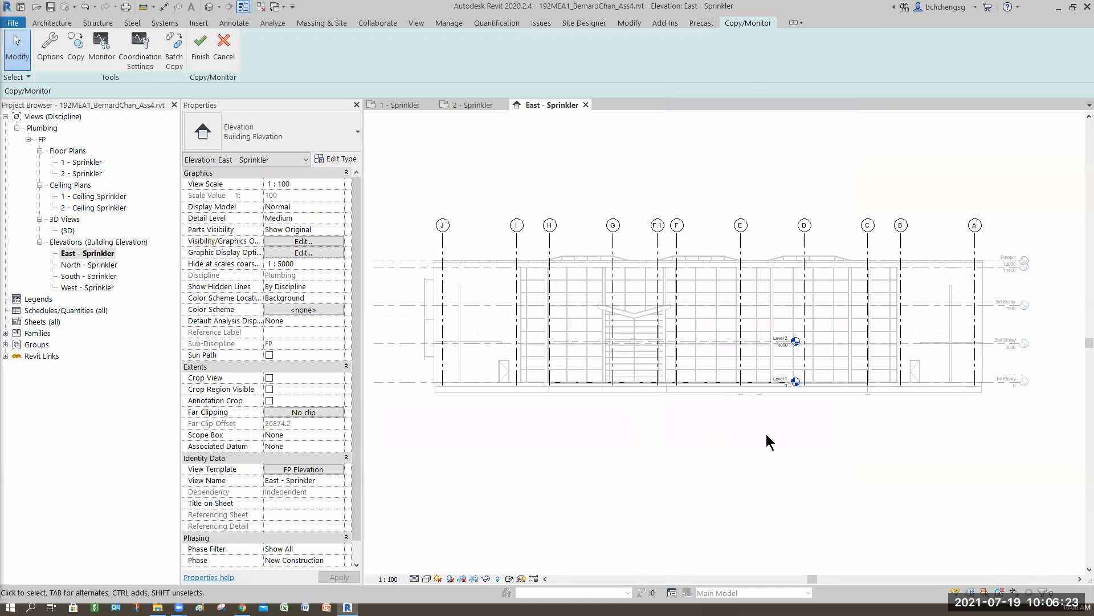
middle_click_drag(840, 460, 652, 467)
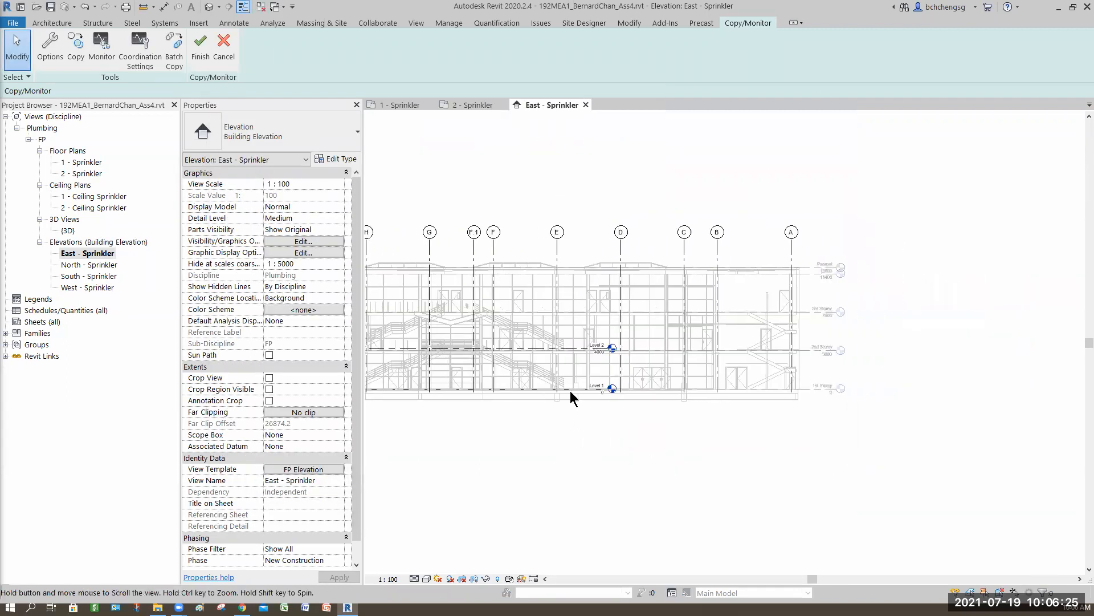
left_click(593, 390)
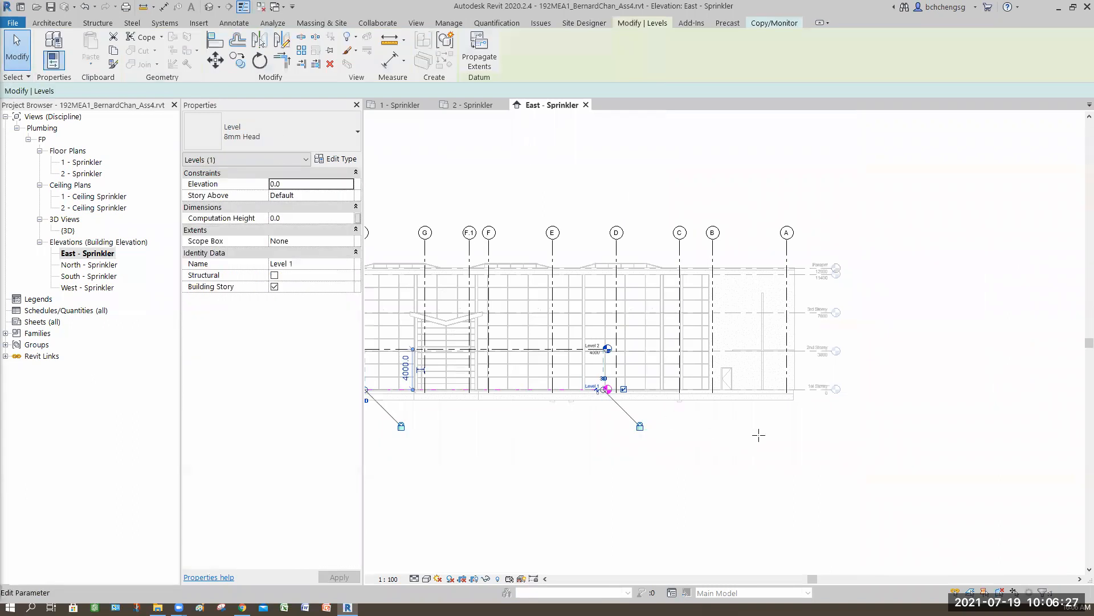
left_click_drag(876, 434, 921, 435)
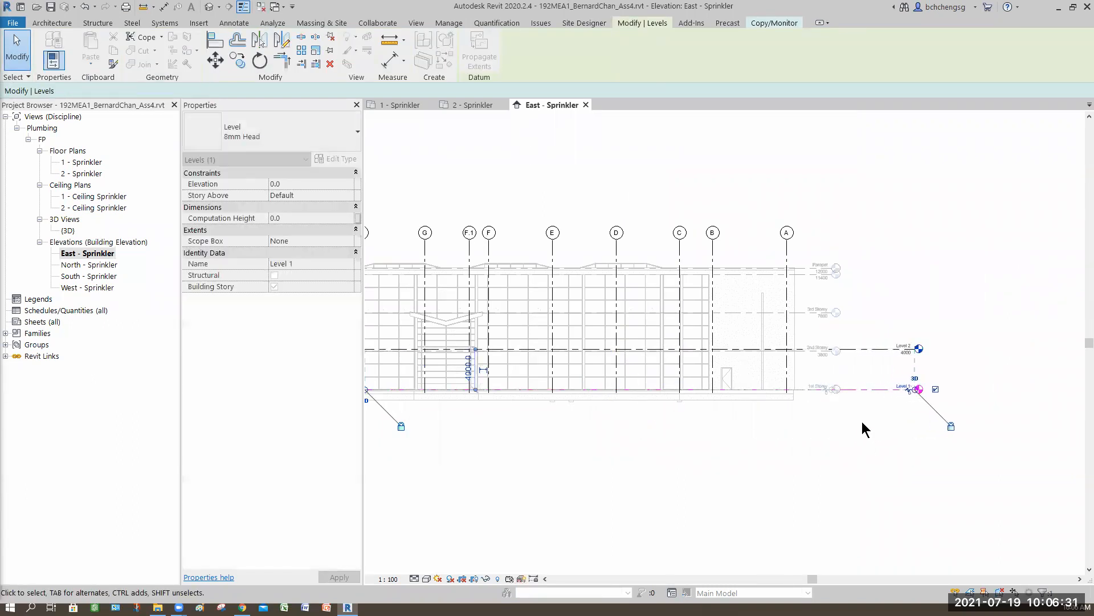
left_click(862, 422)
Delete Level 2 at 4000 together with its sprinkler floor plan and ceiling plan views.
scroll(804, 443, "up", 3)
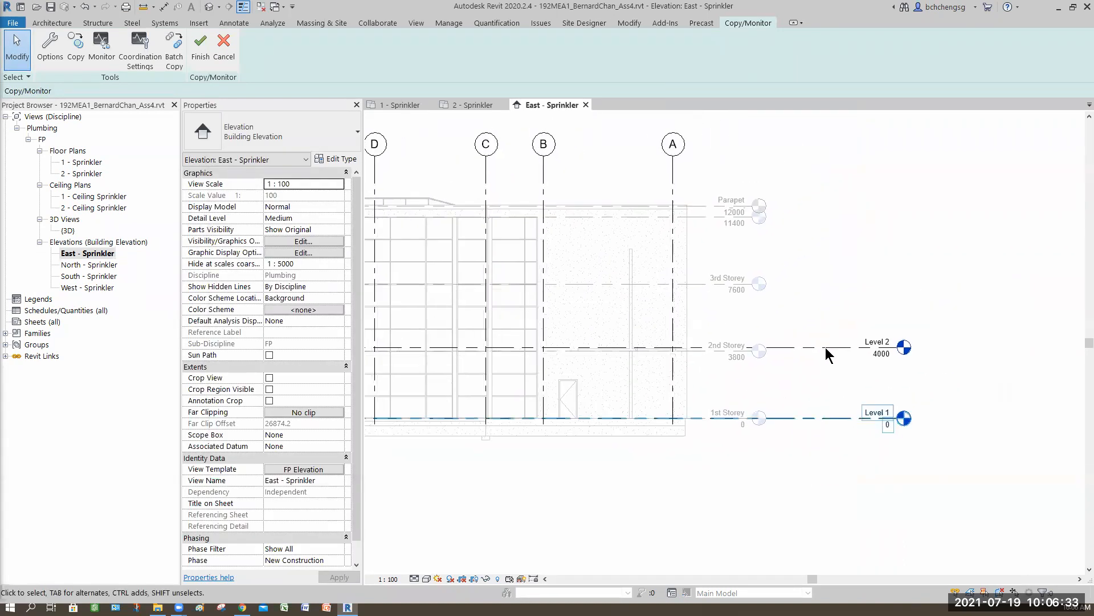
left_click(808, 366)
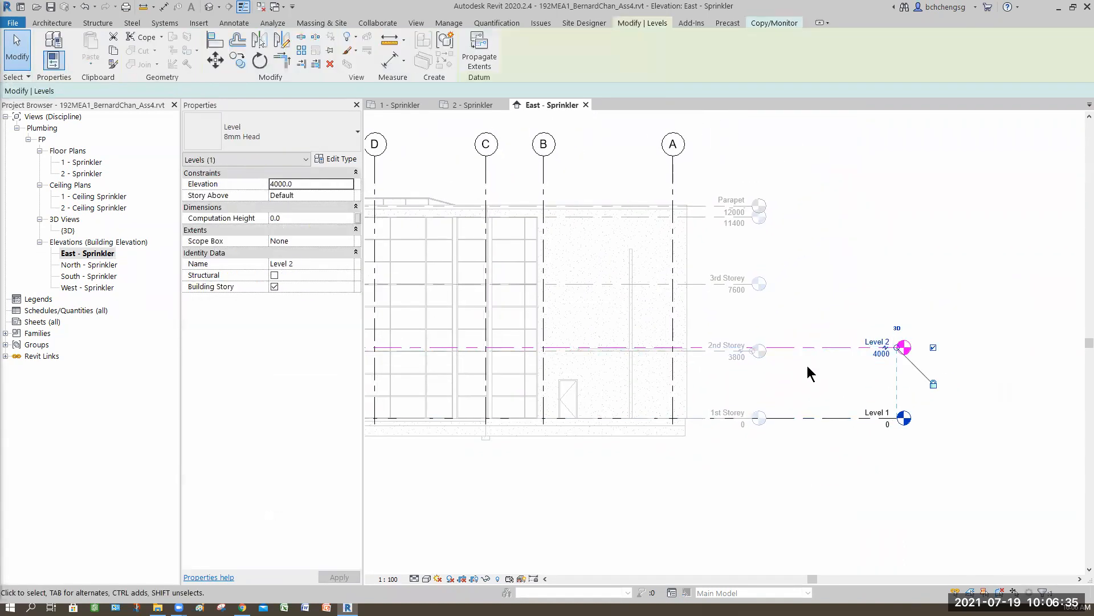
key("Delete")
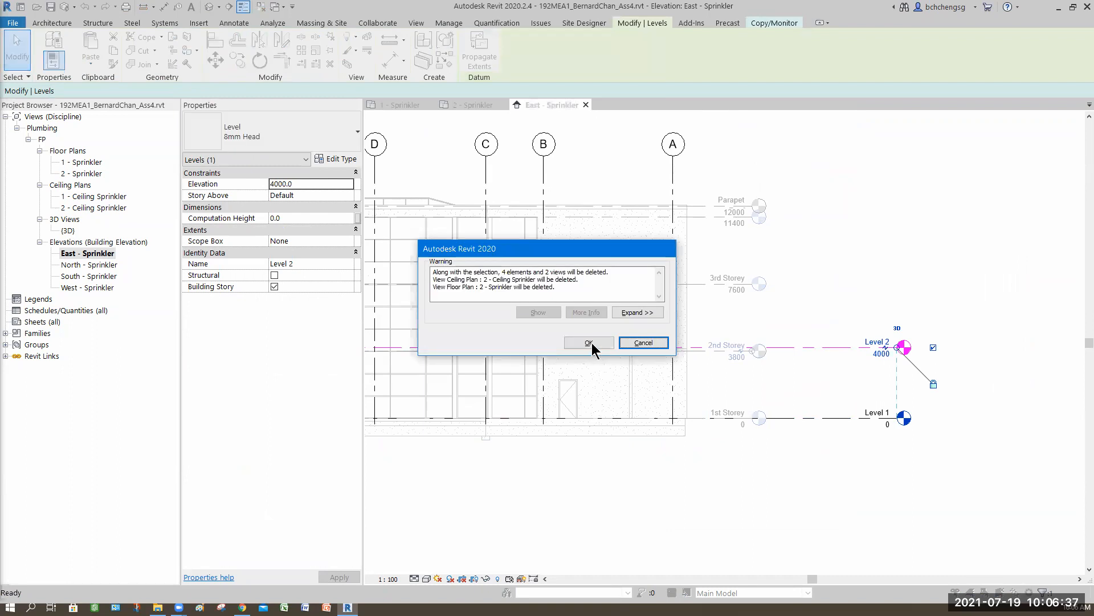
key("Return")
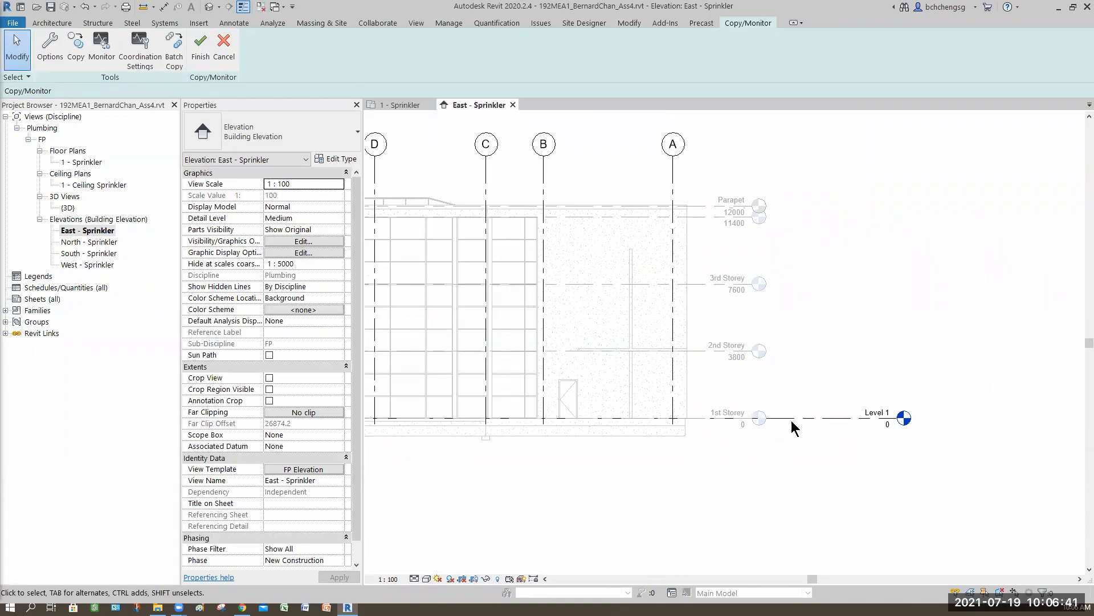
Monitor the project's Level 1 against the architectural link's 1st Storey level.
left_click(102, 49)
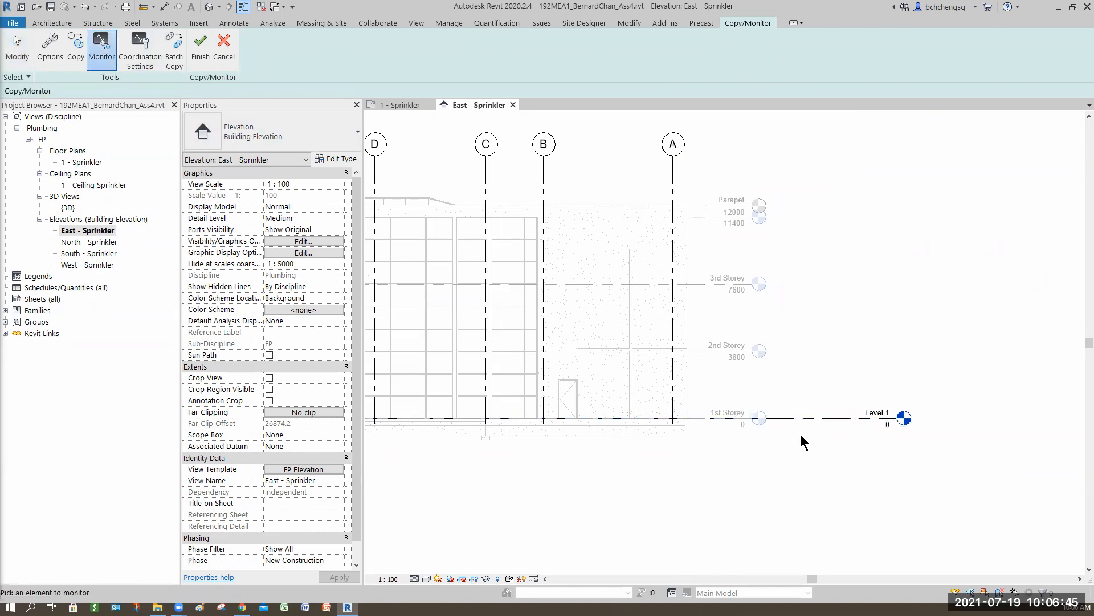
left_click(703, 420)
left_click(405, 420)
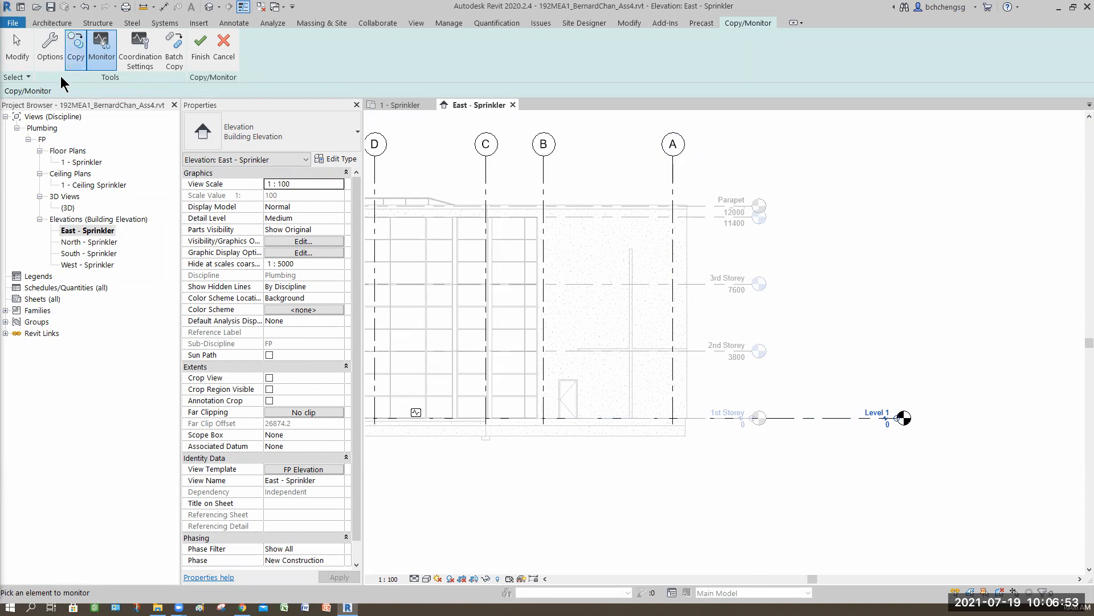
Copy and monitor the 2nd Storey, 3rd Storey and Roof levels from the architectural link.
left_click(76, 47)
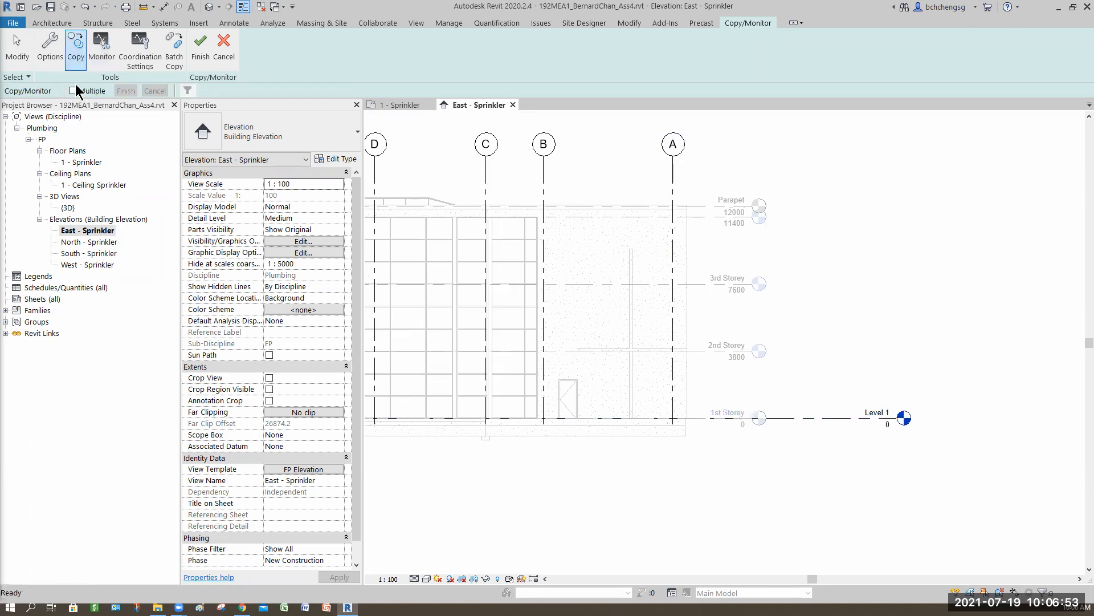
left_click(714, 351)
left_click(704, 282)
left_click(705, 221)
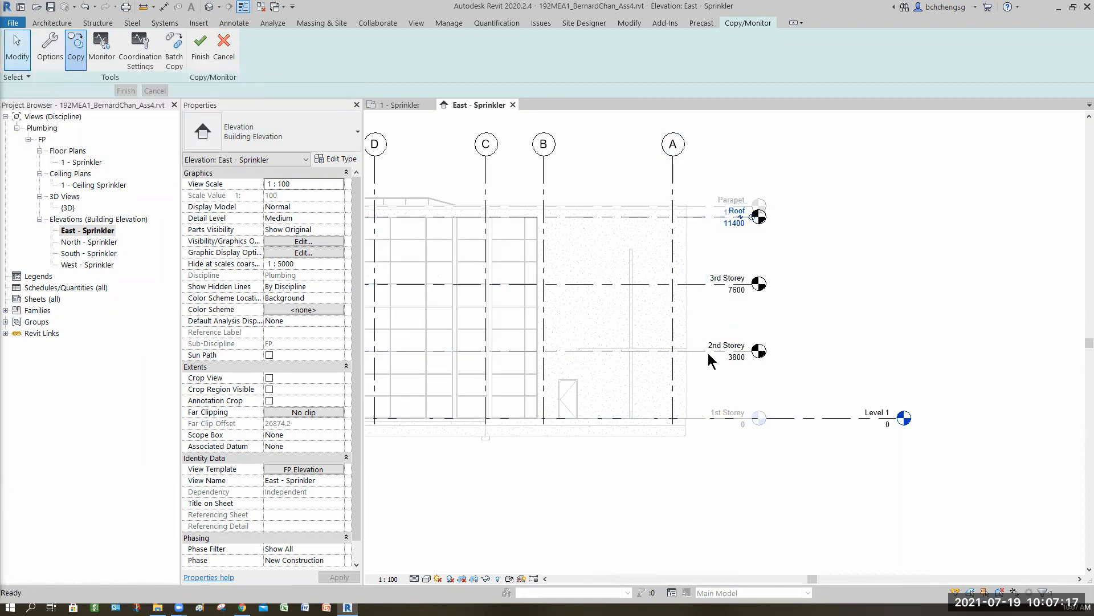
key("Escape")
Extend the heads of the copied 2nd Storey, 3rd Storey and Roof levels to line up with Level 1's head.
left_click(754, 355)
left_click_drag(823, 363, 769, 473)
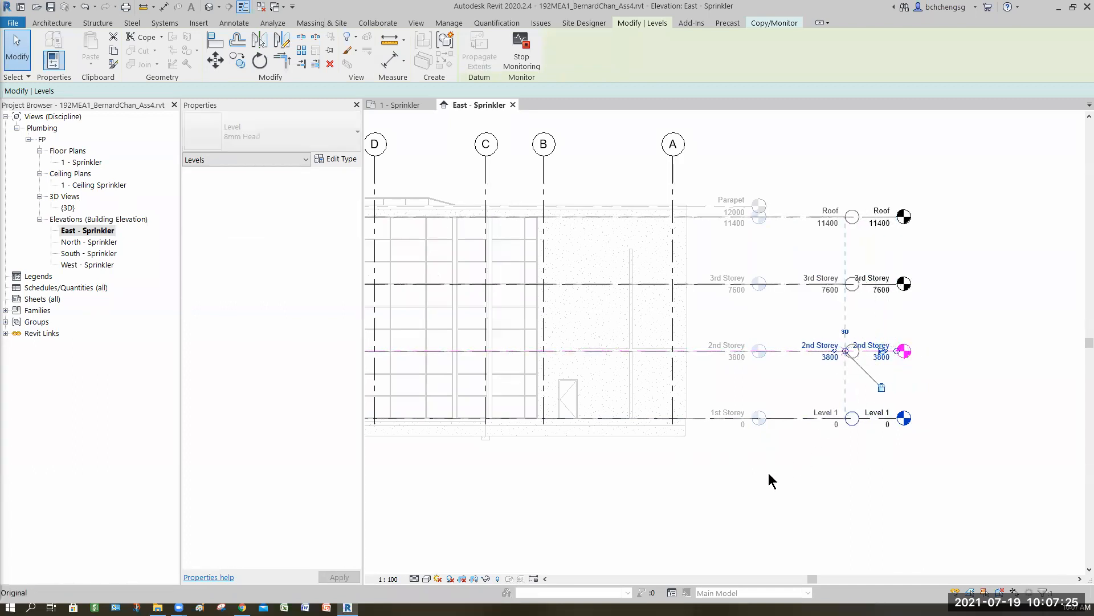
left_click(895, 491)
Extend the opposite end of the Level 1 line past grid J toward the ends of the other levels.
left_click_drag(940, 188, 835, 487)
scroll(928, 483, "down", 1)
middle_click_drag(664, 433, 845, 426)
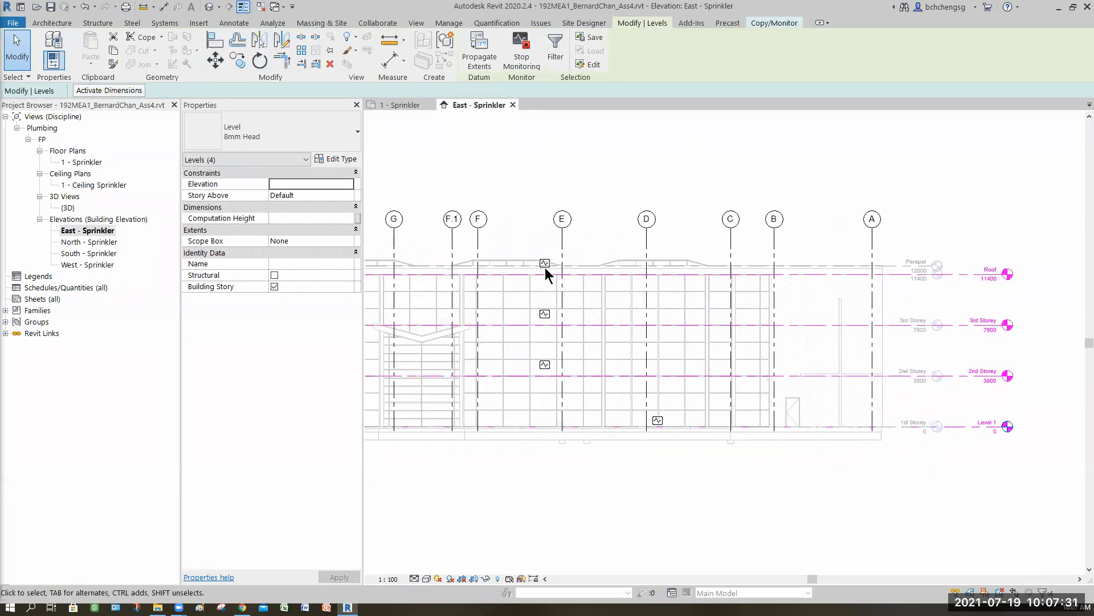
middle_click_drag(395, 478, 696, 449)
scroll(652, 428, "down", 1)
middle_click_drag(637, 406, 696, 408)
left_click(678, 405)
left_click(679, 405)
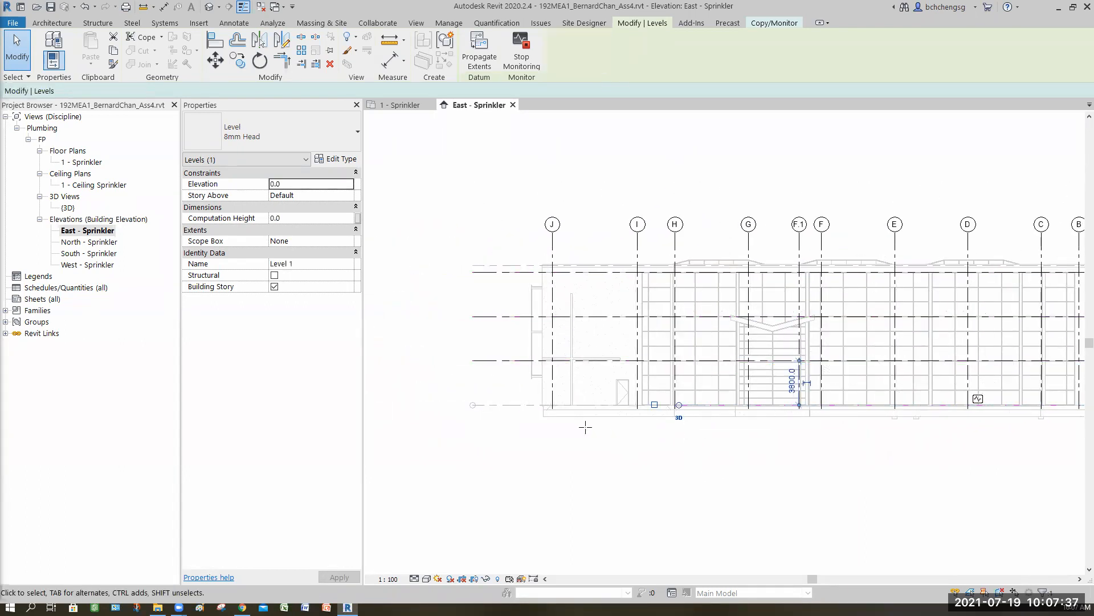
left_click_drag(474, 425, 473, 425)
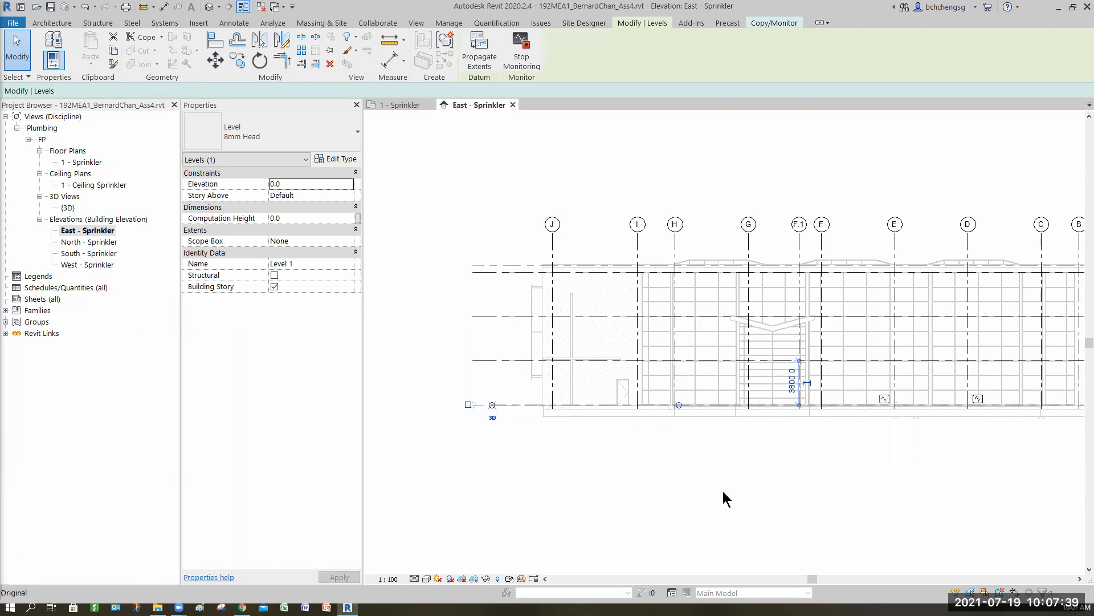
middle_click_drag(939, 481, 612, 467)
left_click(773, 438)
Rename Level 1 as 1st Storey.
middle_click_drag(761, 485, 377, 461)
middle_click_drag(819, 397, 750, 431)
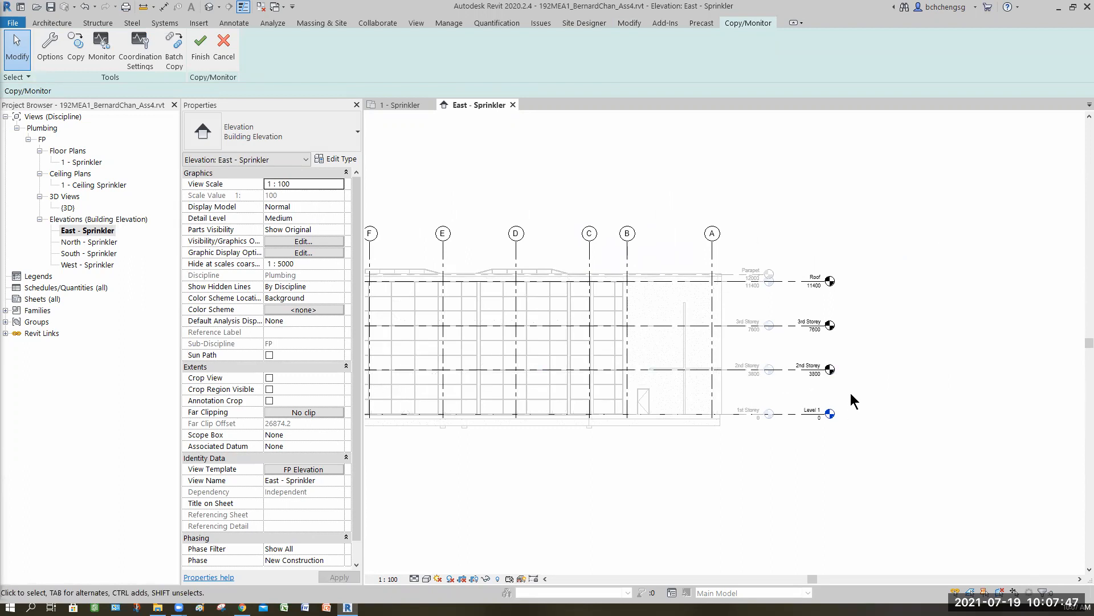
scroll(760, 456, "up", 5)
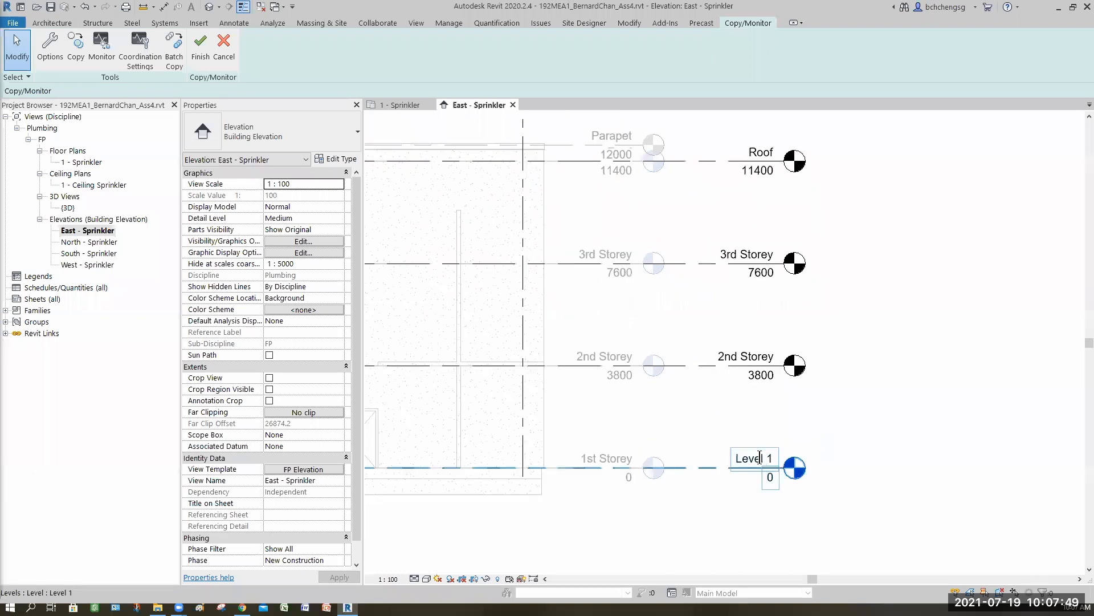
double_click(760, 458)
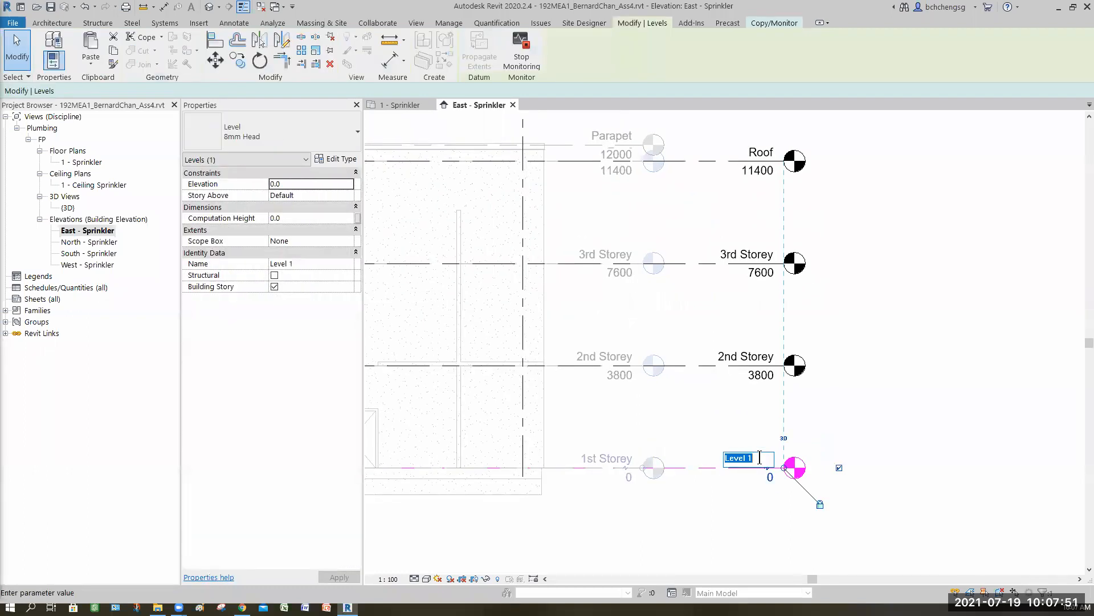
type("1st Storey")
key("Return")
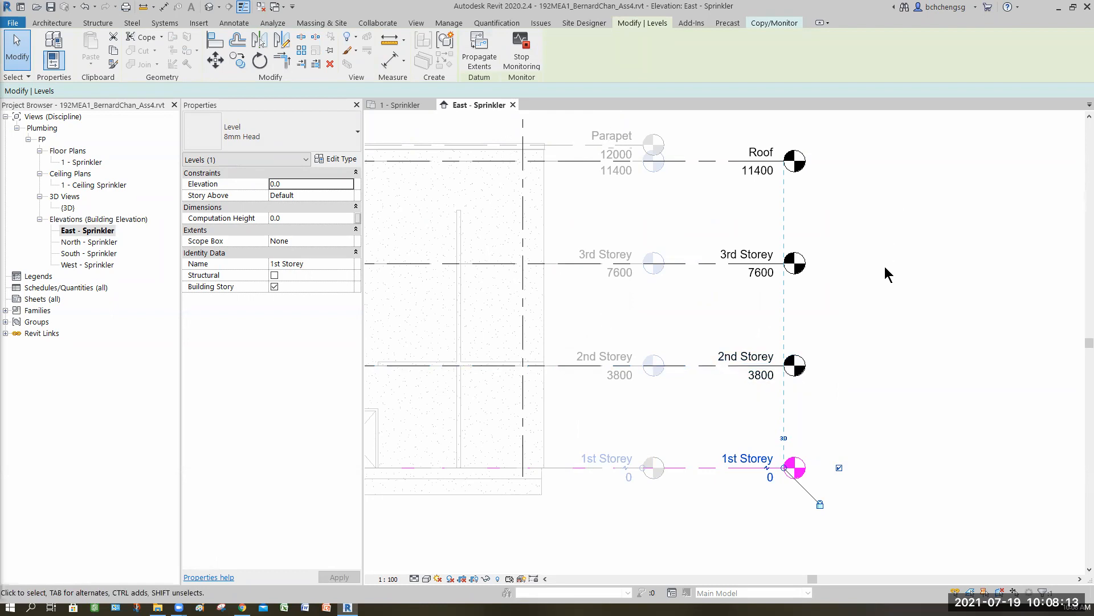
key("Escape")
Review the Copy/Monitor options for levels, including the level name suffix, and finish the Copy/Monitor session.
left_click(76, 50)
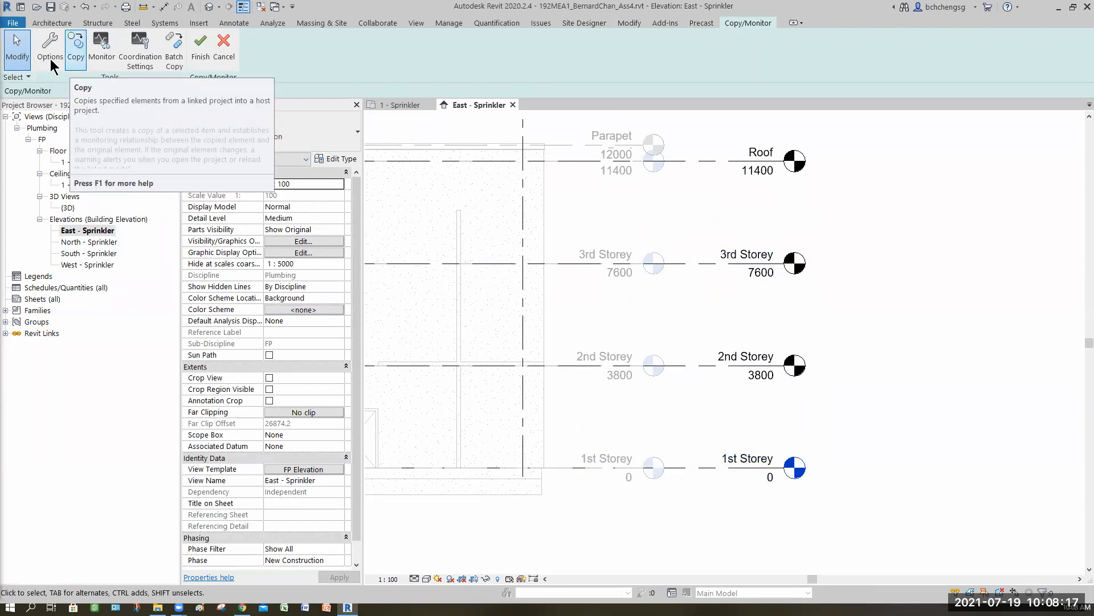
left_click(50, 60)
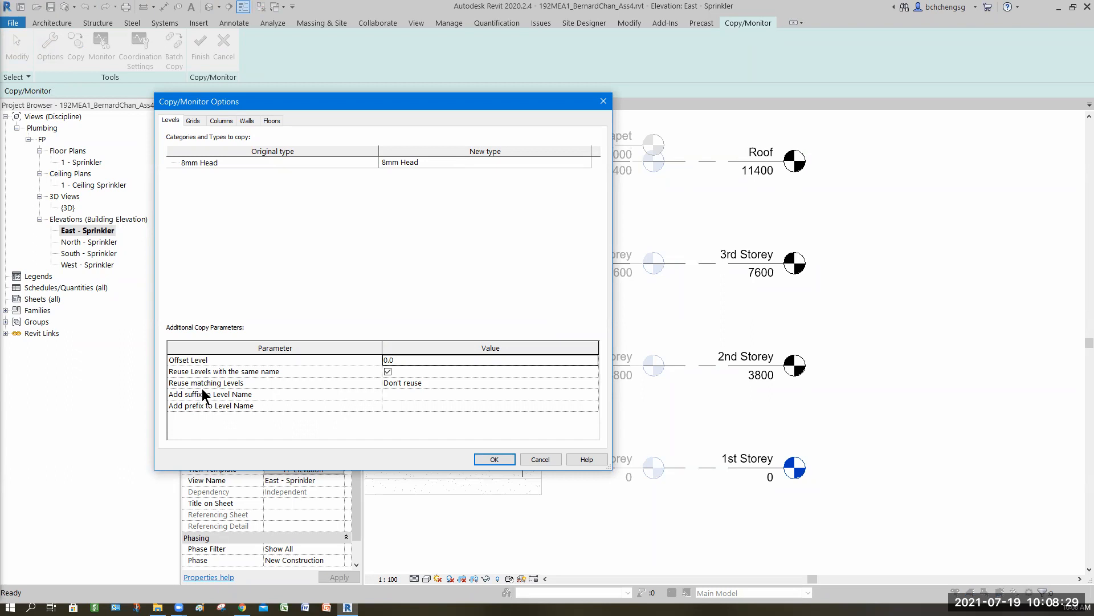
left_click(399, 394)
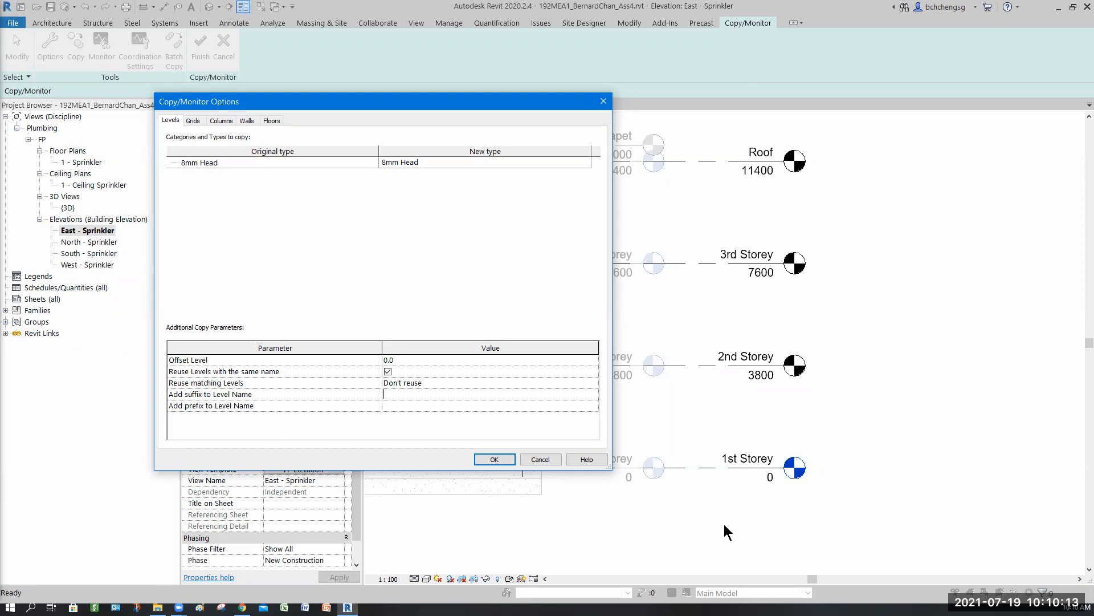
left_click(495, 460)
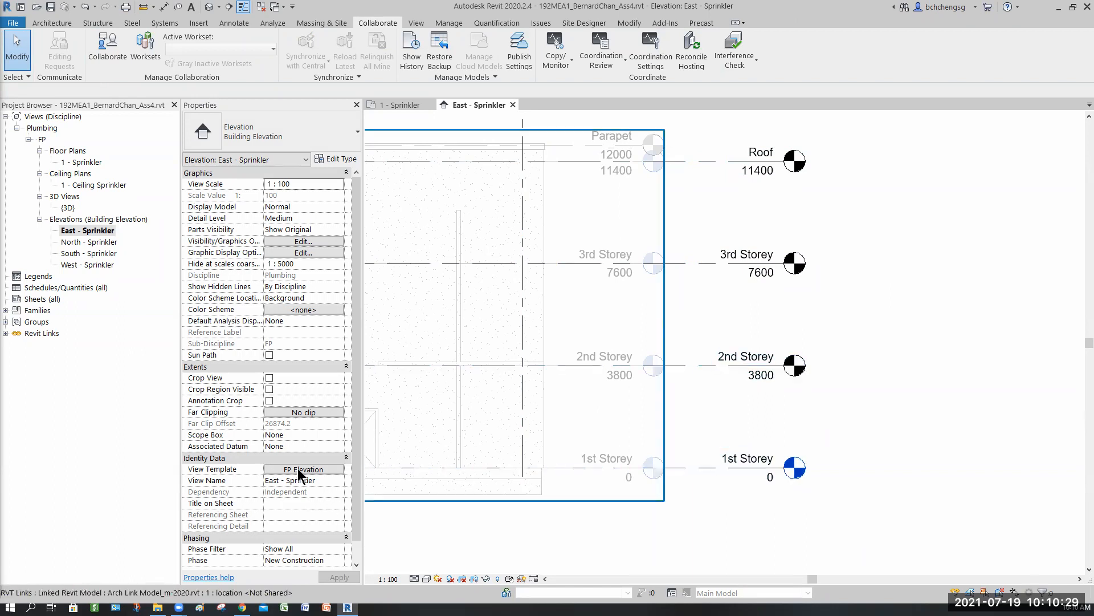
In the FP Elevation template's RVT link overrides, turn off the Levels annotation category for the architectural link.
left_click(327, 468)
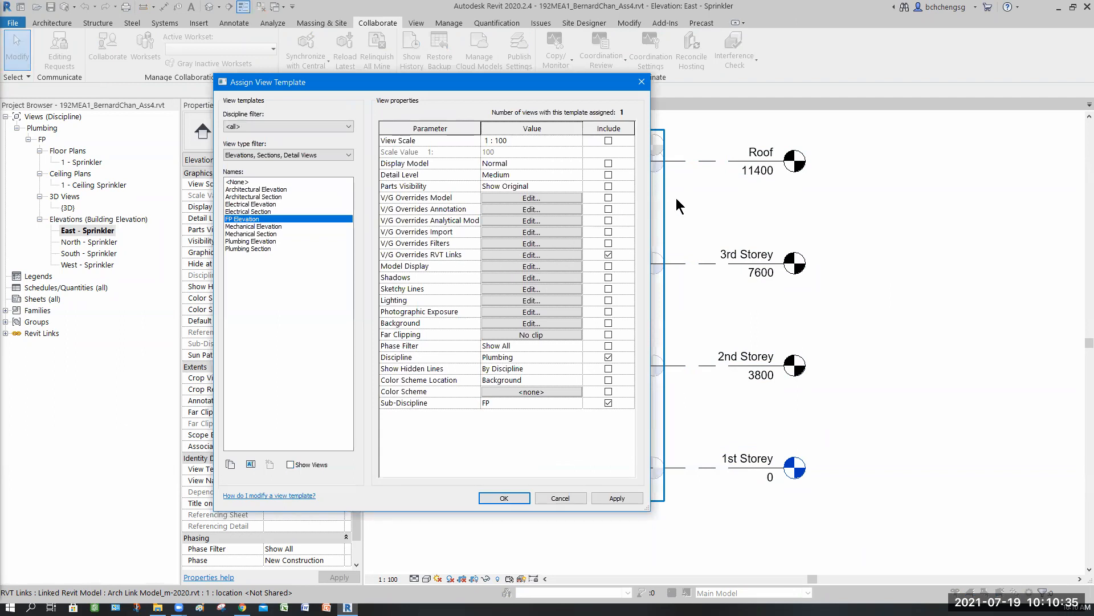
left_click(552, 255)
left_click(690, 188)
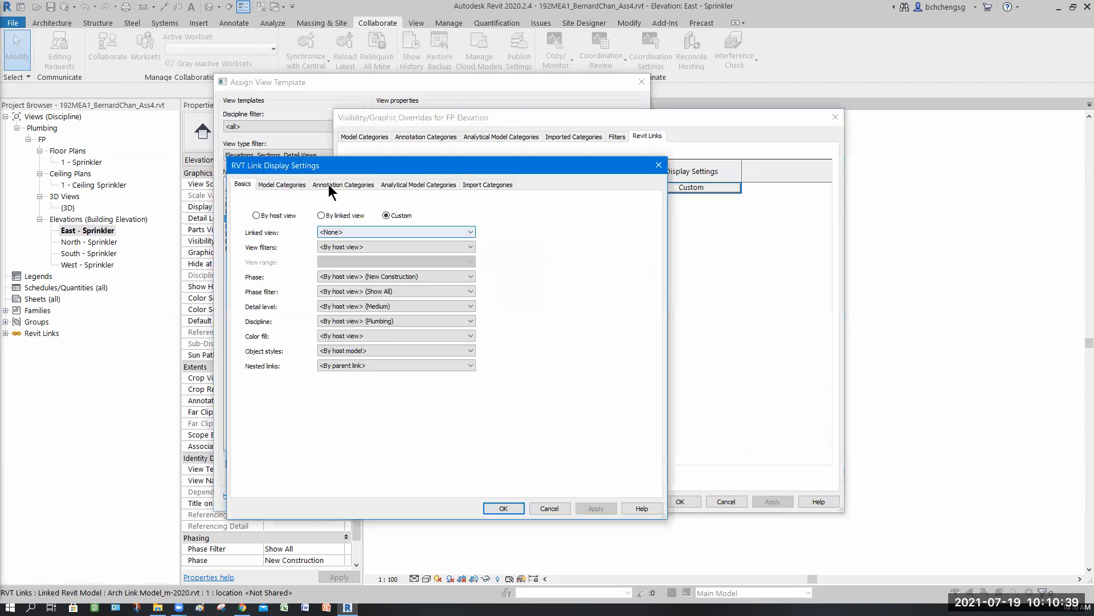
mouse_move(649, 265)
left_mouse_down()
mouse_move(646, 295)
mouse_move(647, 286)
left_mouse_up()
scroll(646, 286, "down", 7)
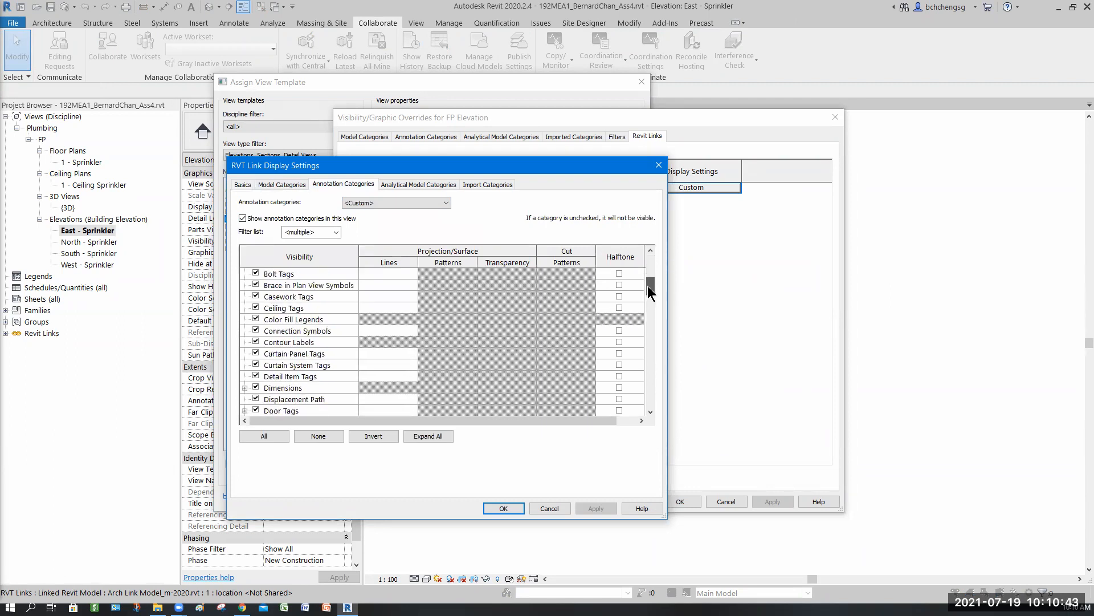
scroll(650, 278, "up", 3)
scroll(651, 262, "up", 6)
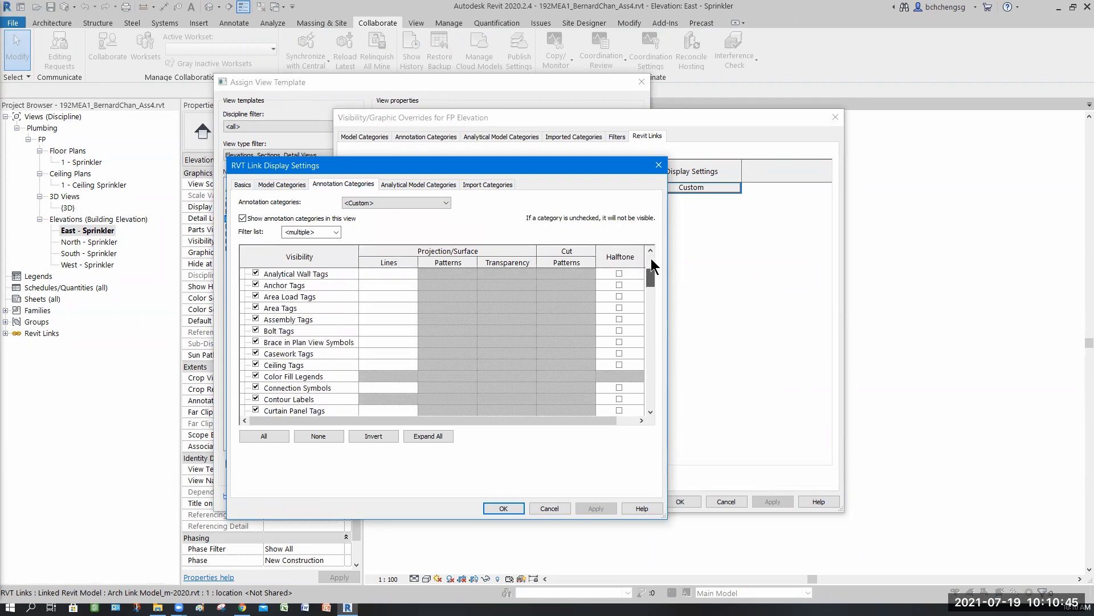
scroll(371, 350, "down", 11)
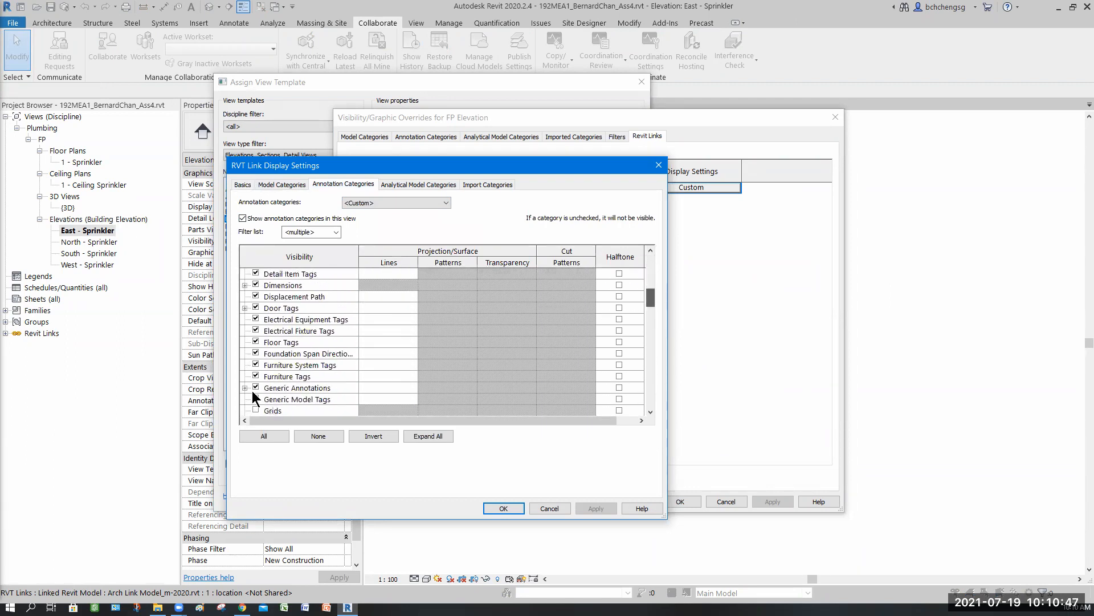
left_click(393, 400)
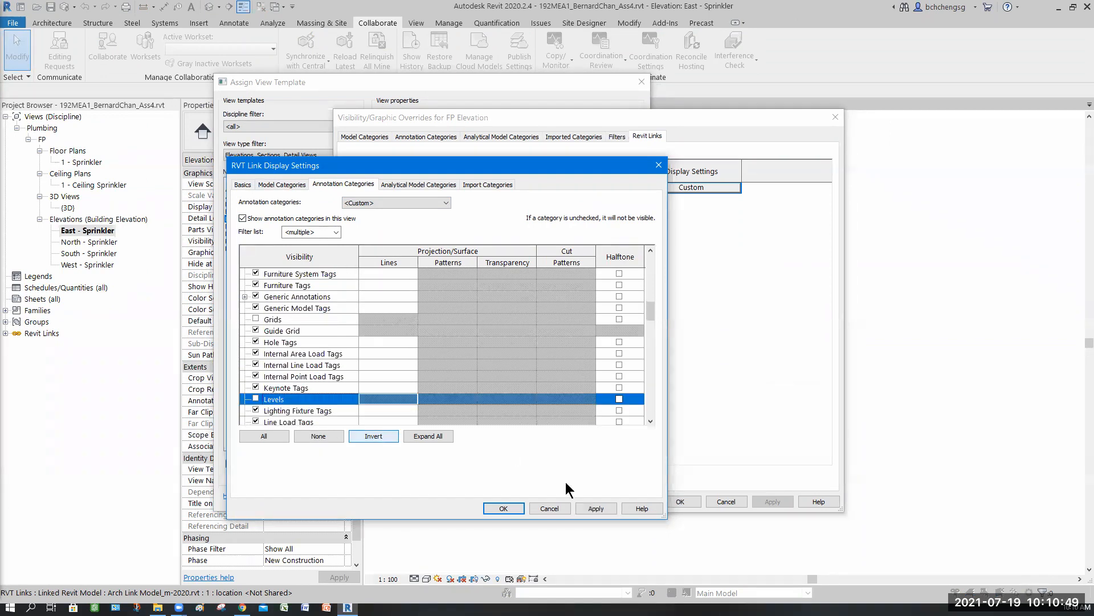
Apply the link display settings and accept the updated FP Elevation template for the East - Sprinkler view.
left_click(594, 508)
left_click(511, 506)
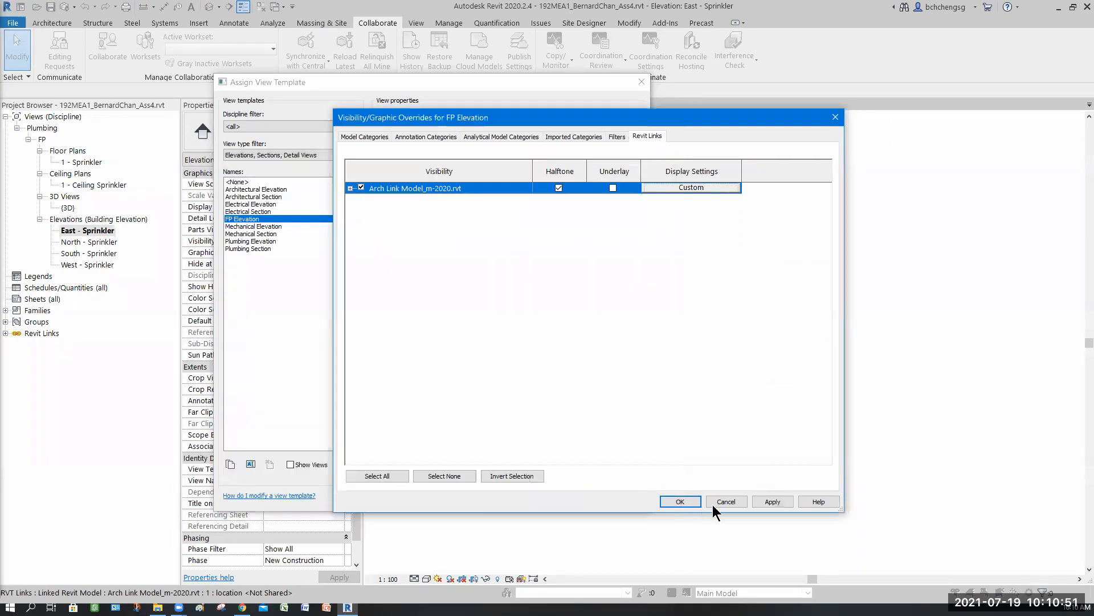
left_click(689, 503)
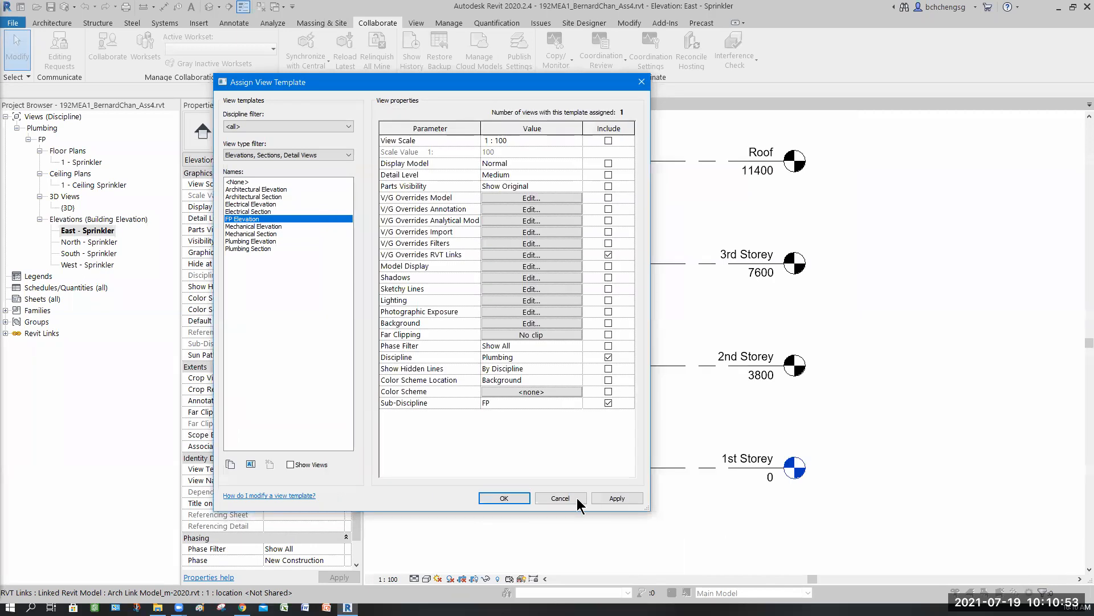
left_click(623, 499)
left_click(505, 498)
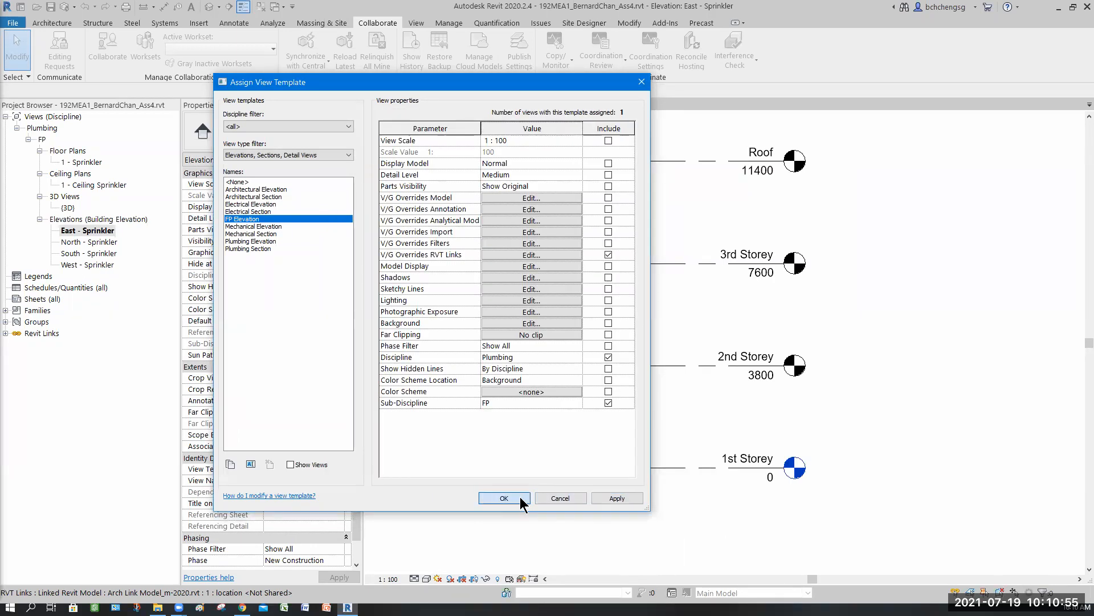
Pull the aligned heads of the 1st Storey, 2nd Storey, 3rd Storey and Roof levels back closer to the building.
left_click(697, 468)
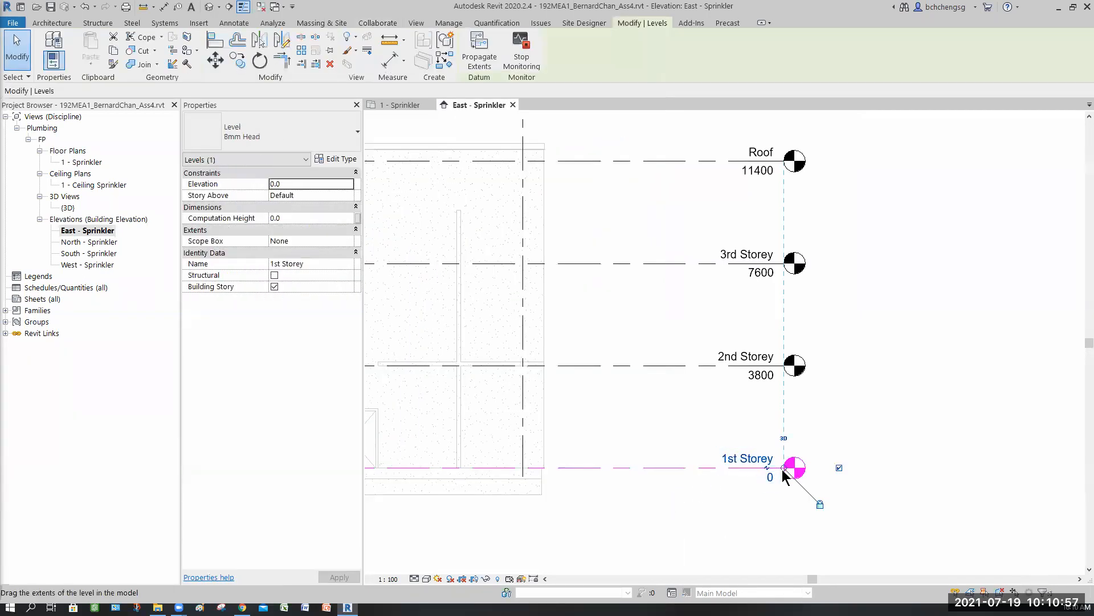
left_click_drag(760, 473, 647, 481)
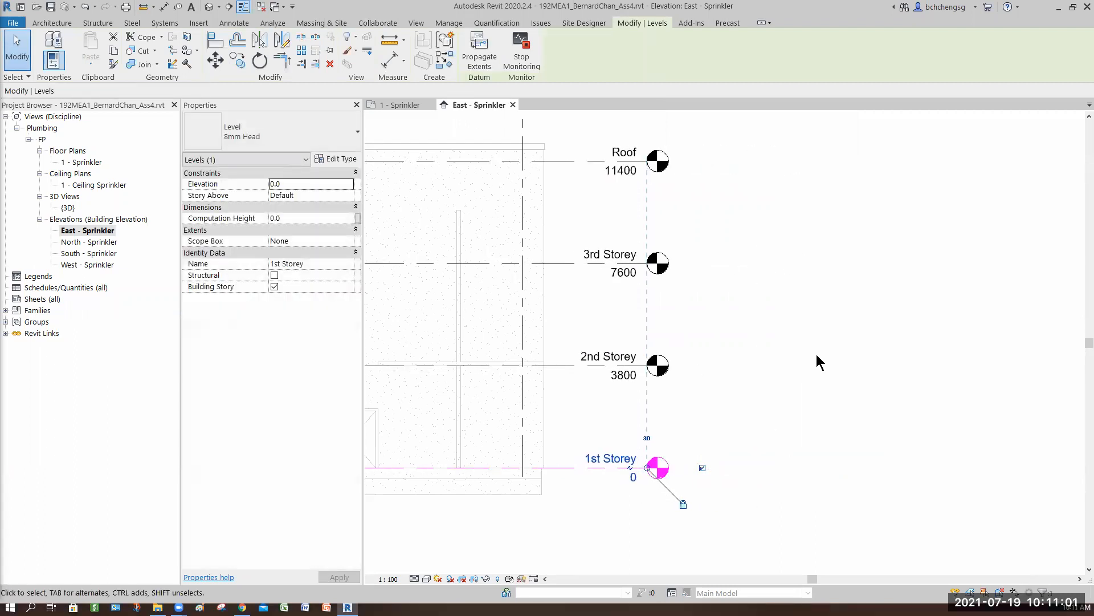
Create floor plan views for the 2nd Storey, 3rd Storey and Roof levels.
left_click(766, 356)
scroll(764, 359, "down", 3)
middle_click_drag(870, 373, 1083, 370)
middle_click_drag(693, 471, 741, 471)
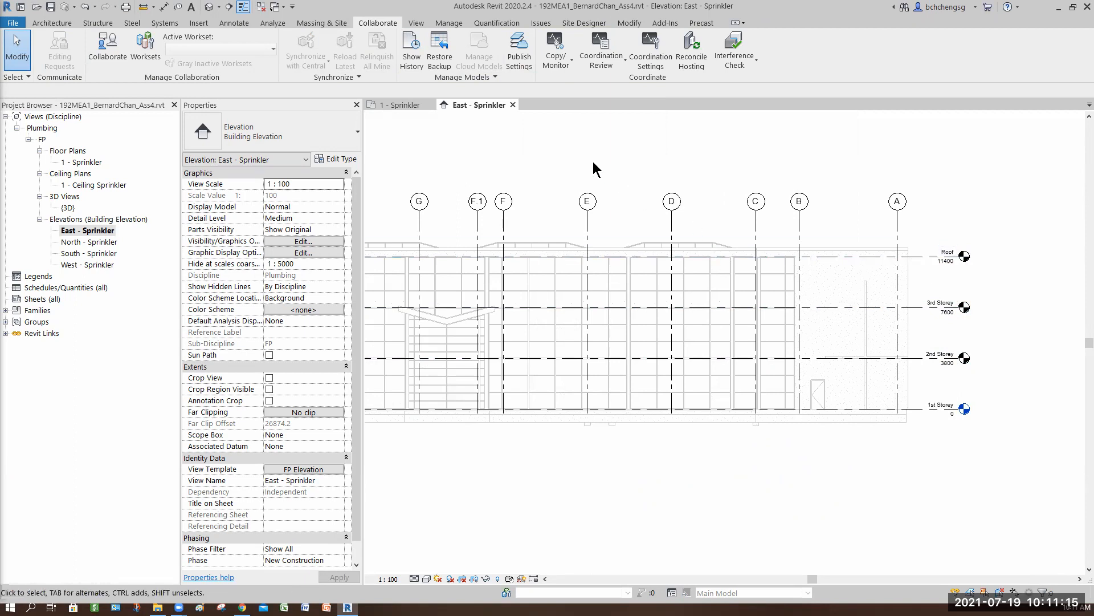
left_click(415, 24)
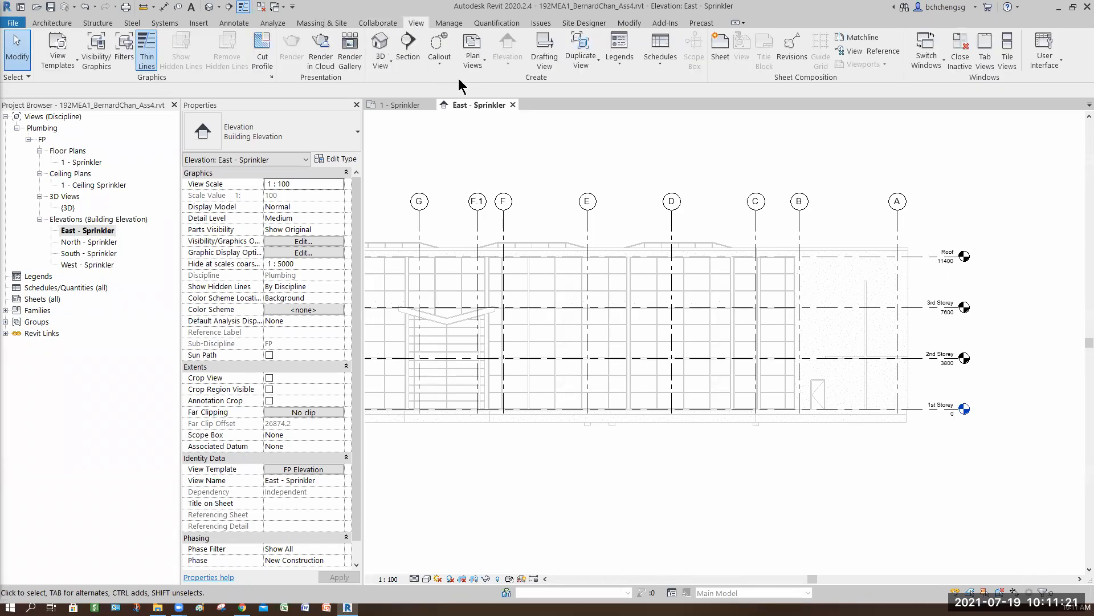
left_click(470, 66)
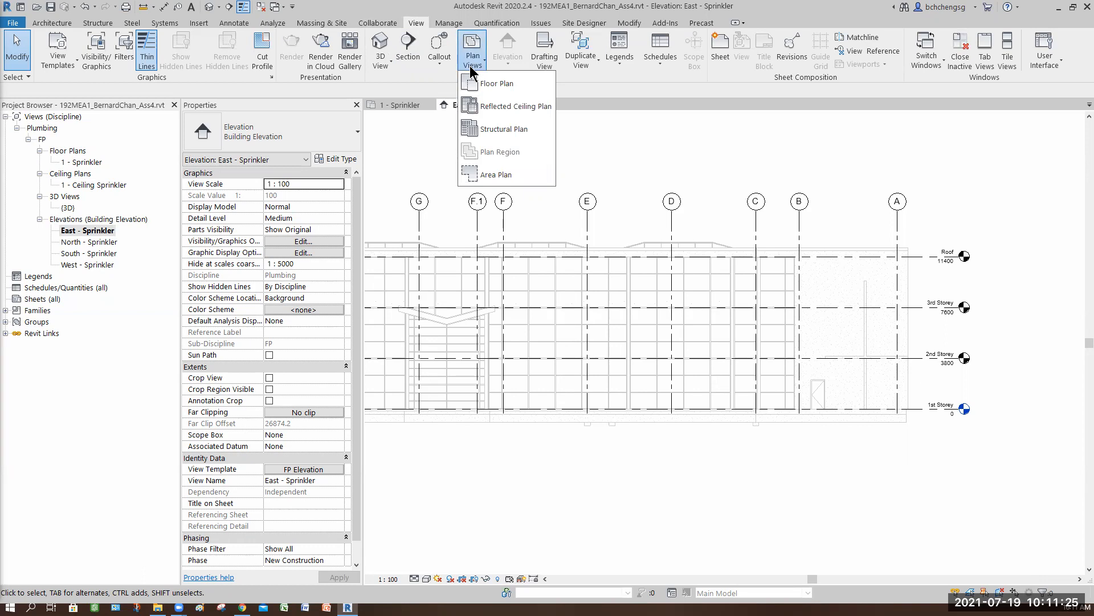
left_click(487, 85)
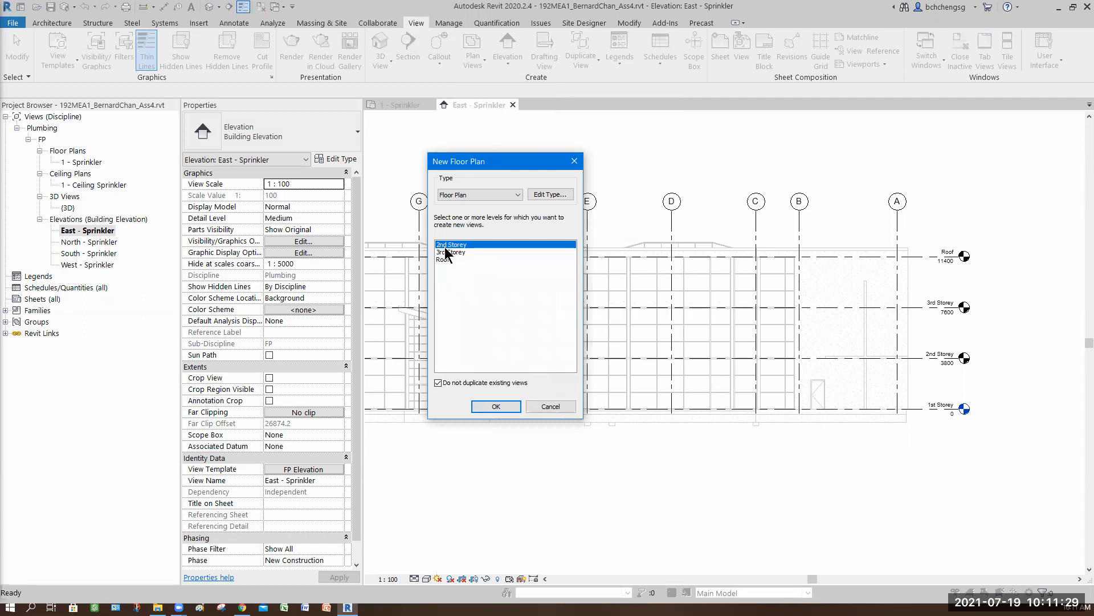
left_click(495, 274, "shift")
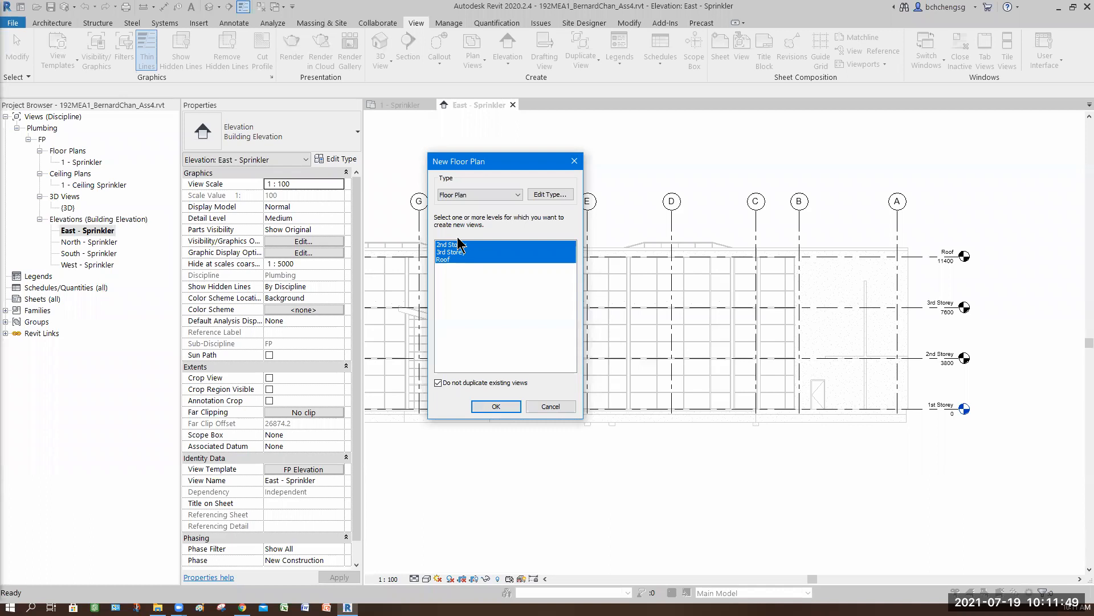
left_click(491, 406)
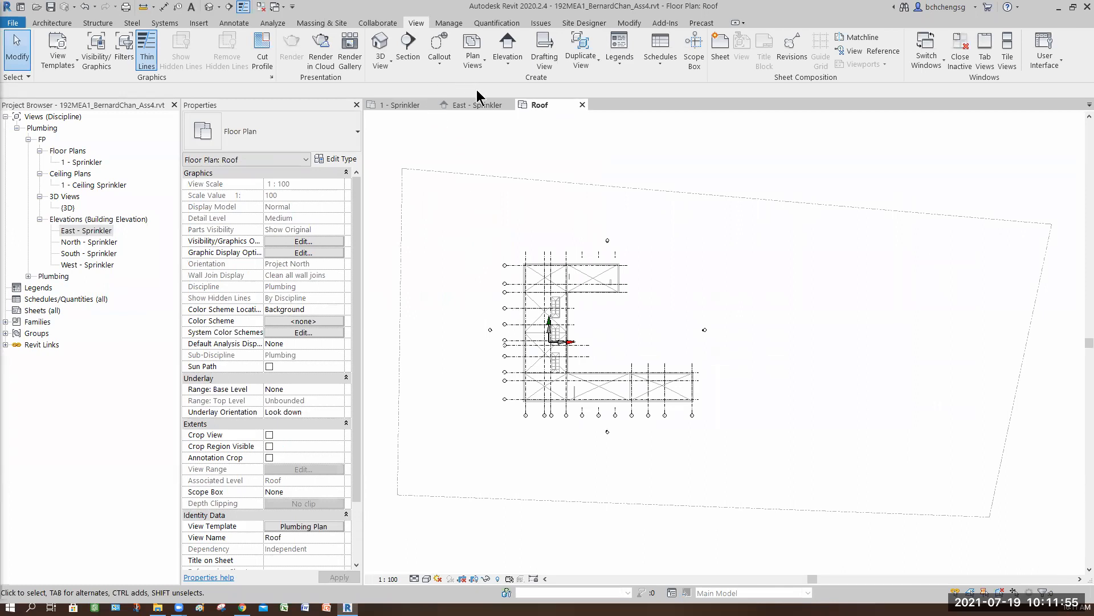
Create reflected ceiling plan views for the 2nd Storey and 3rd Storey levels.
left_click(474, 62)
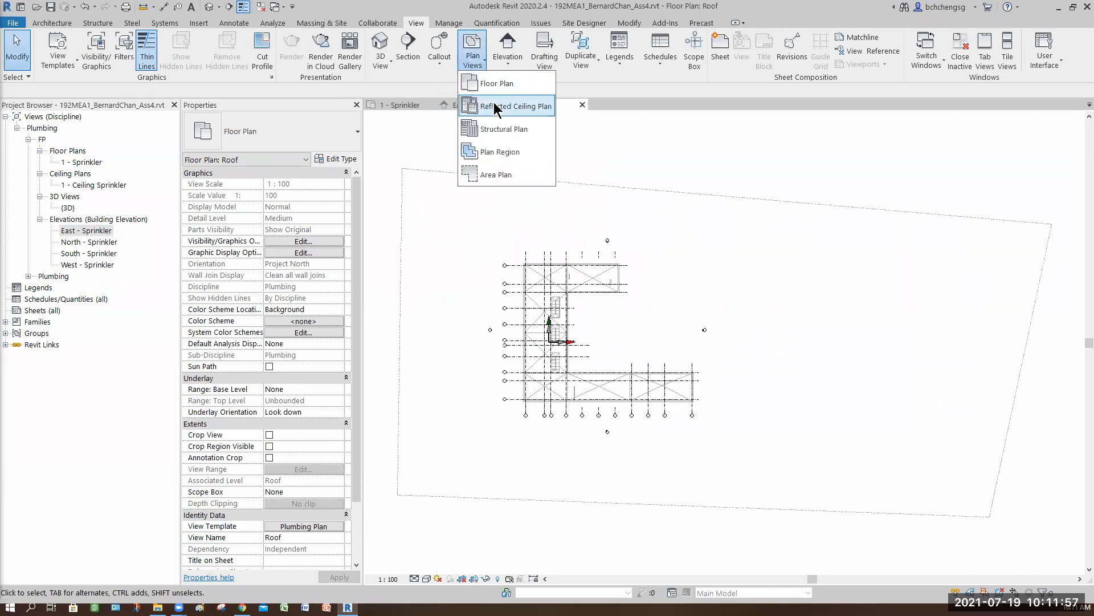
left_click(495, 104)
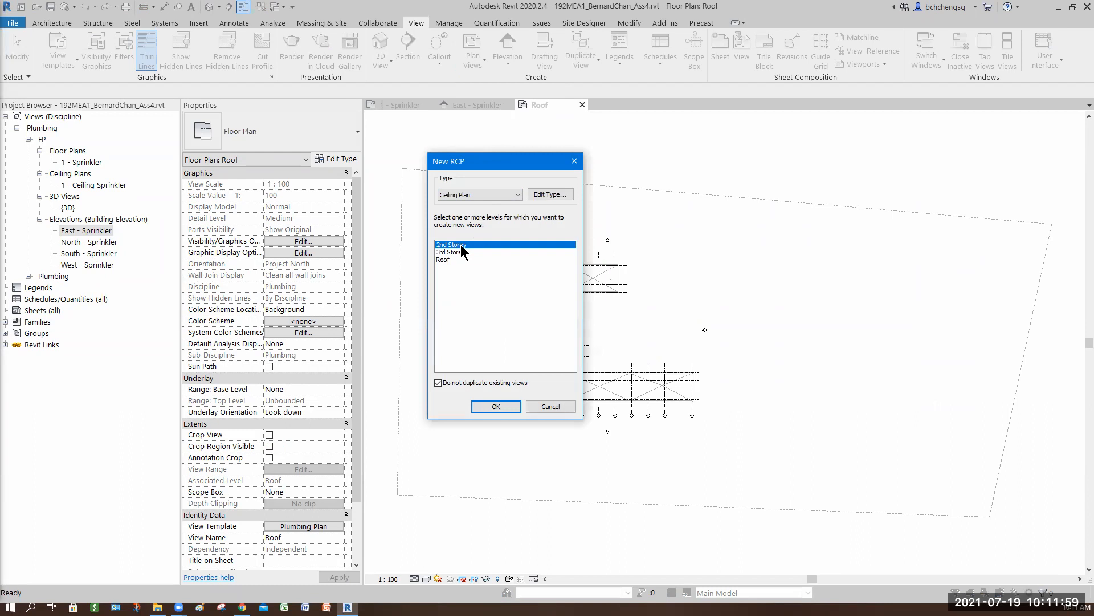
left_click(456, 252, "shift")
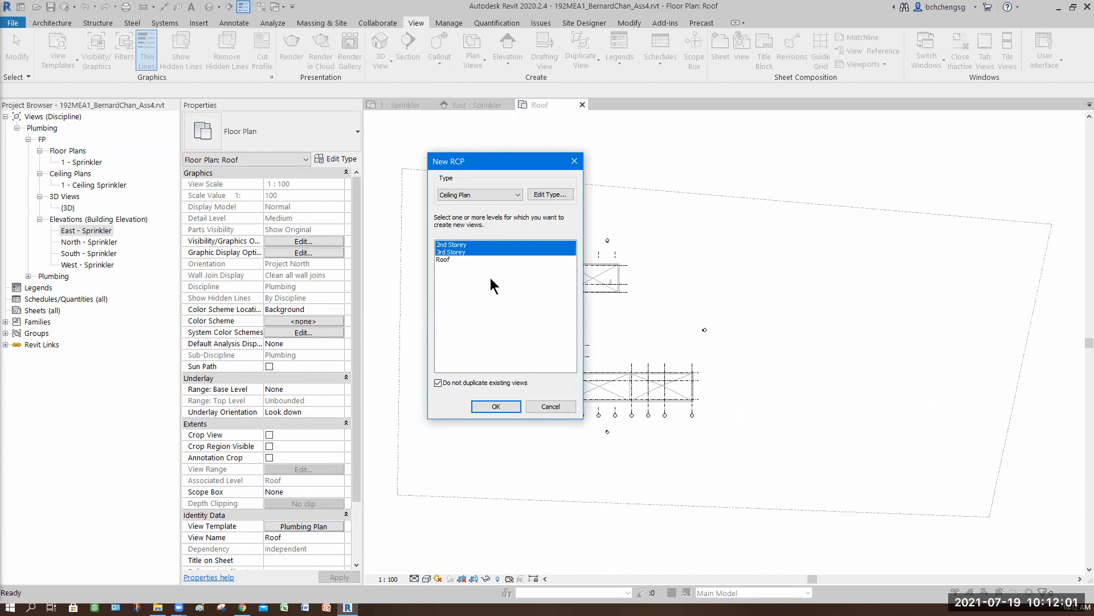
left_click(496, 406)
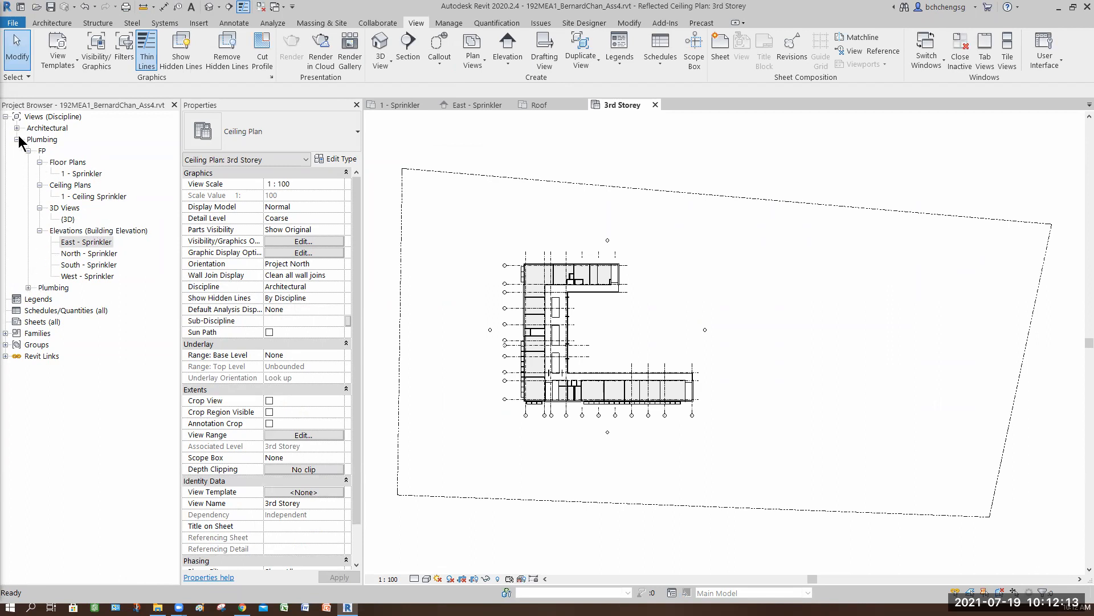
Check the default view discipline in the program's general options.
left_click(12, 25)
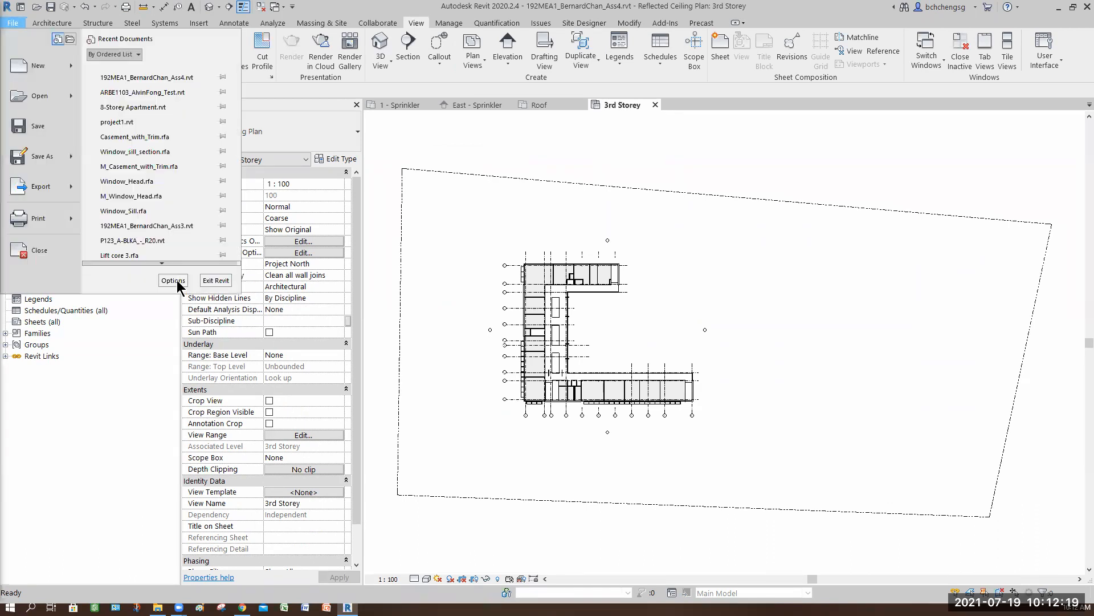
left_click(173, 280)
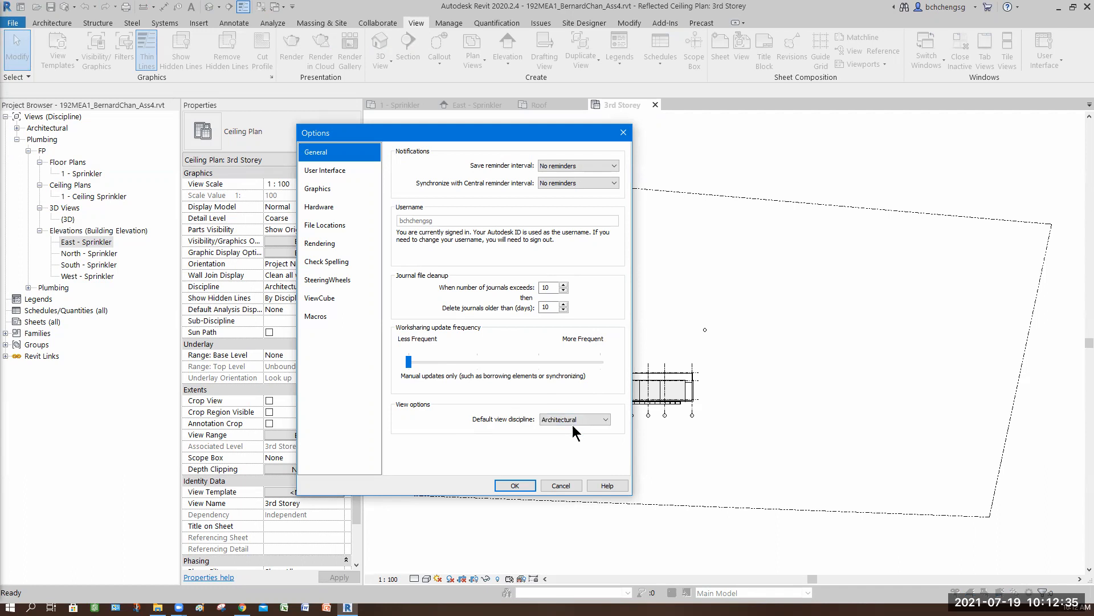
left_click(518, 485)
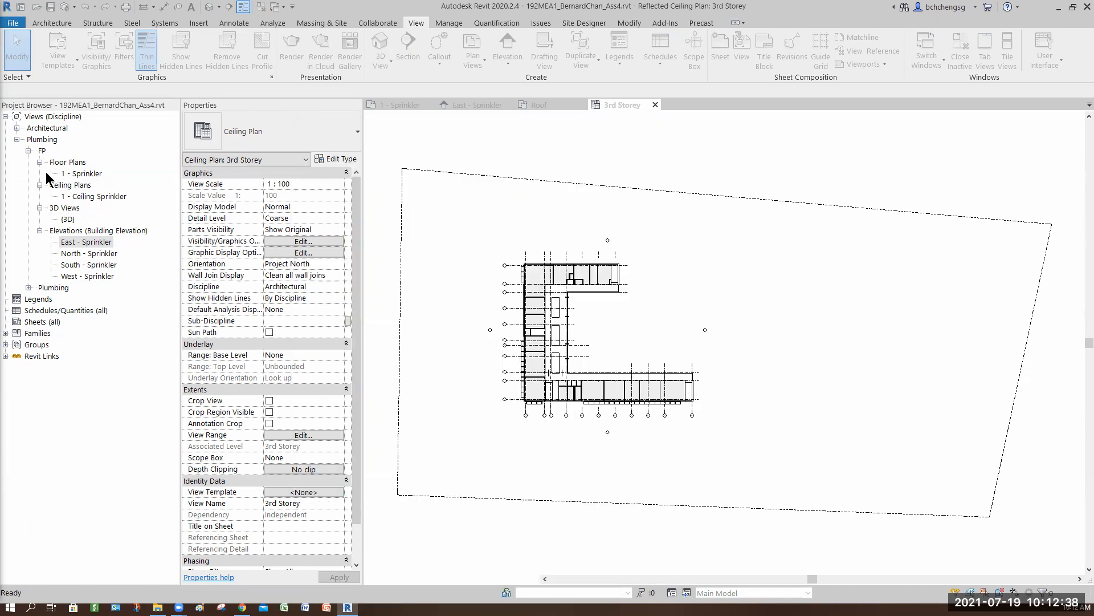
Expand the Architectural and Plumbing view groups to examine where the new ceiling plans and floor plans are filed.
left_click(17, 128)
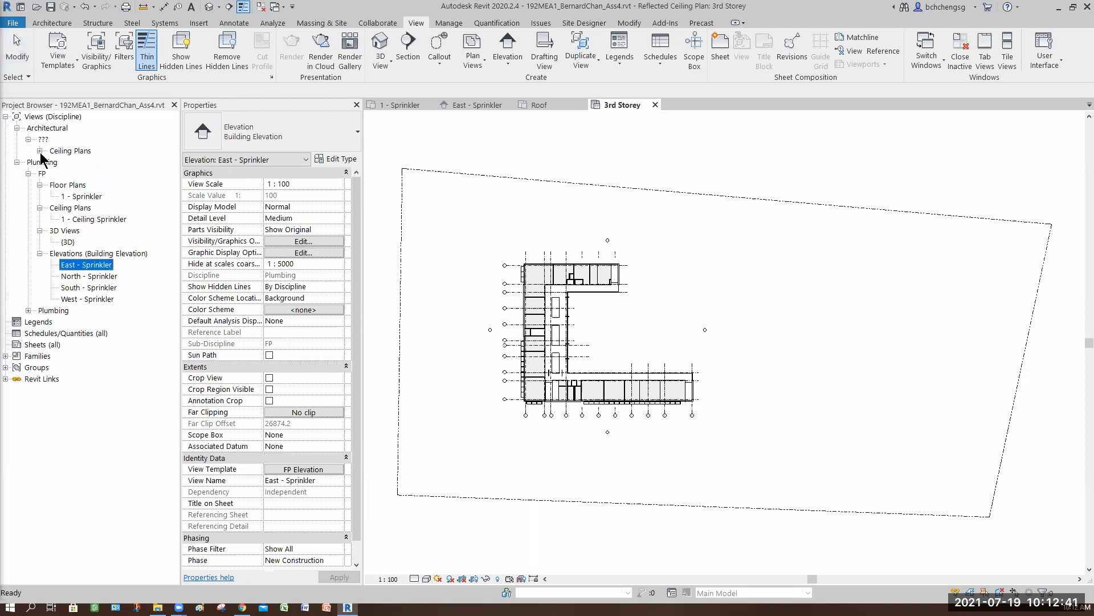
left_click(39, 151)
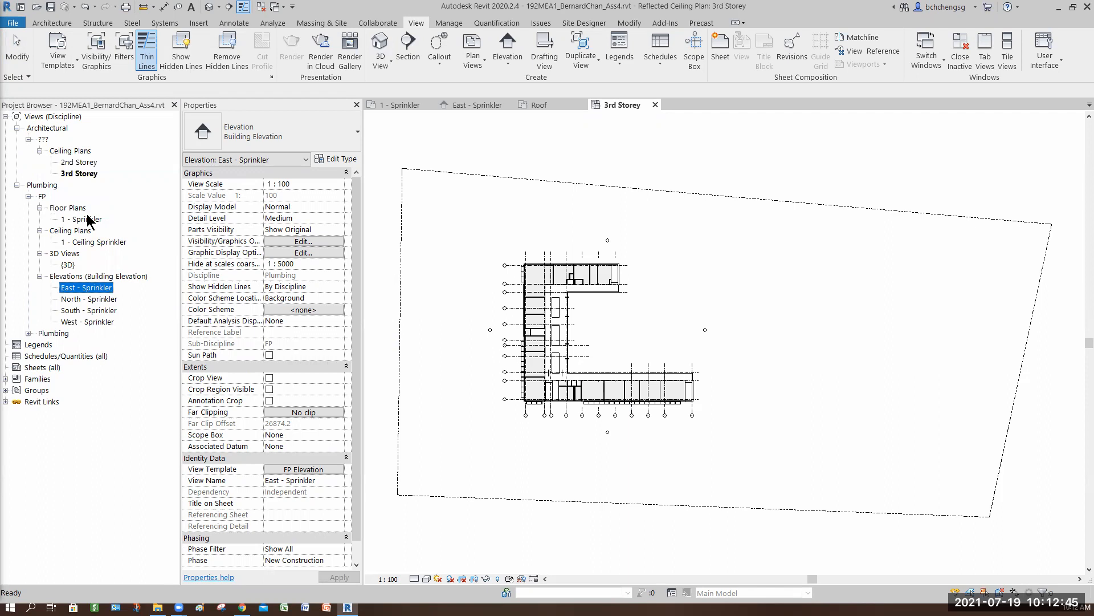
left_click(28, 333)
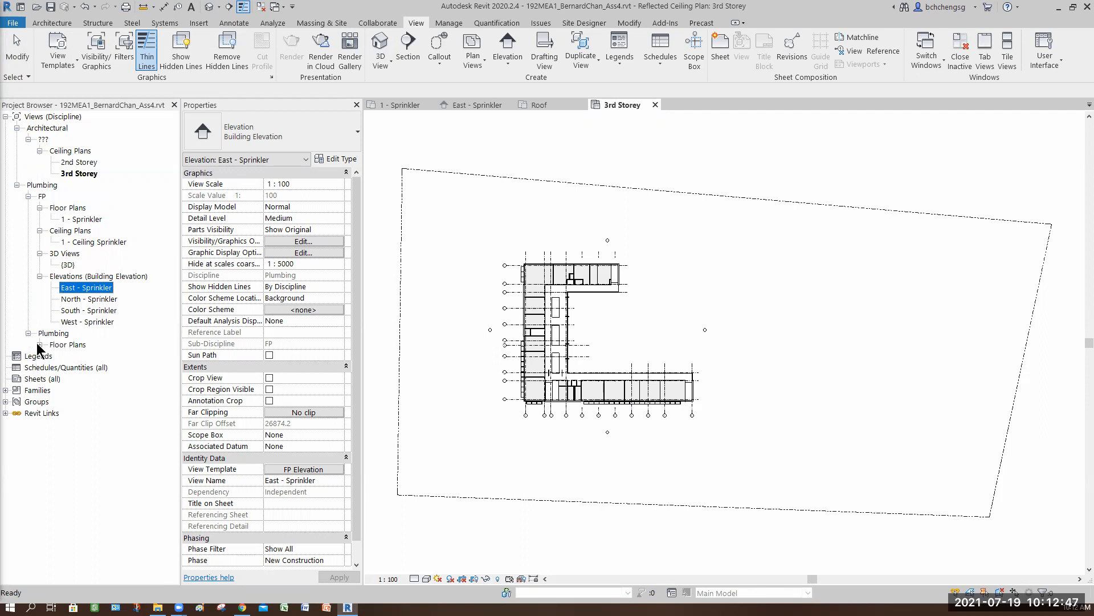
left_click(39, 344)
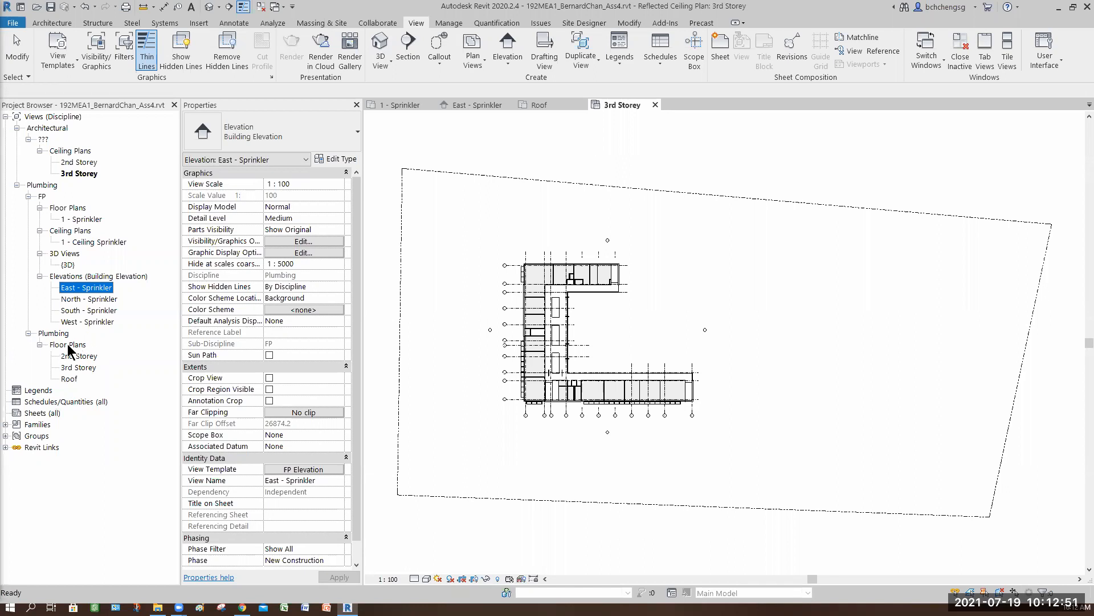
left_click(67, 344)
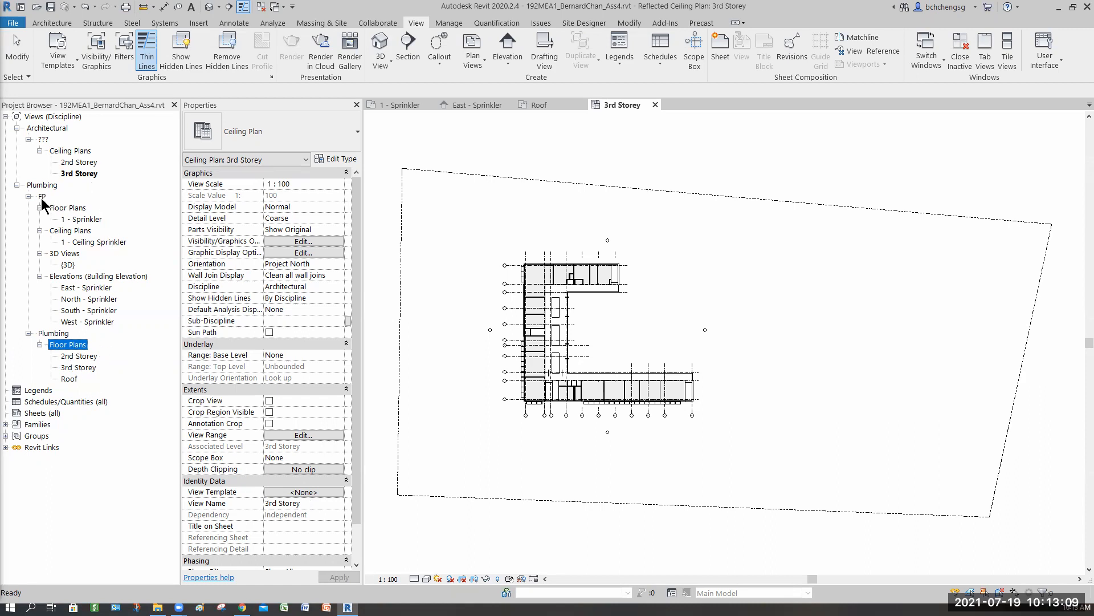
Review which view template the Floor Plan type applies to new views, inspect the FP Plan template, and cancel without creating a plan.
left_click(473, 64)
key("Return")
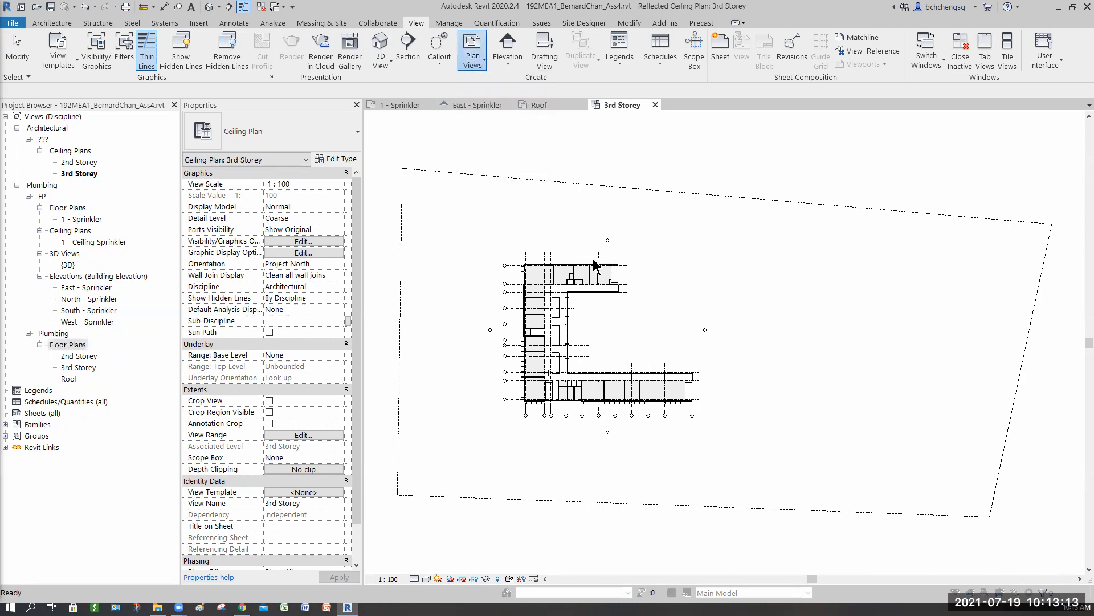
left_click(438, 383)
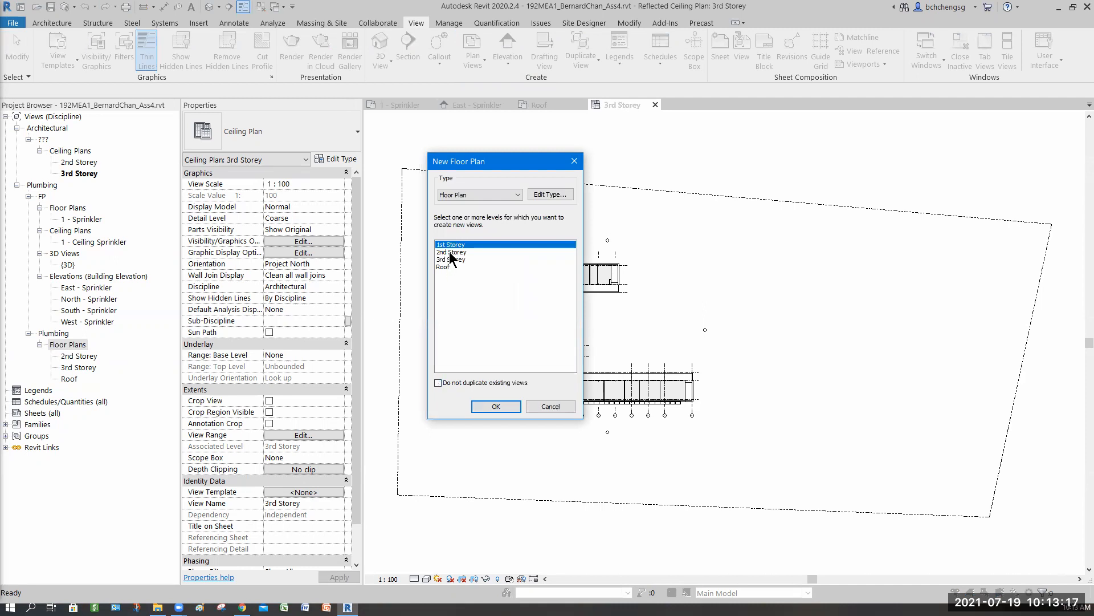
key("Down")
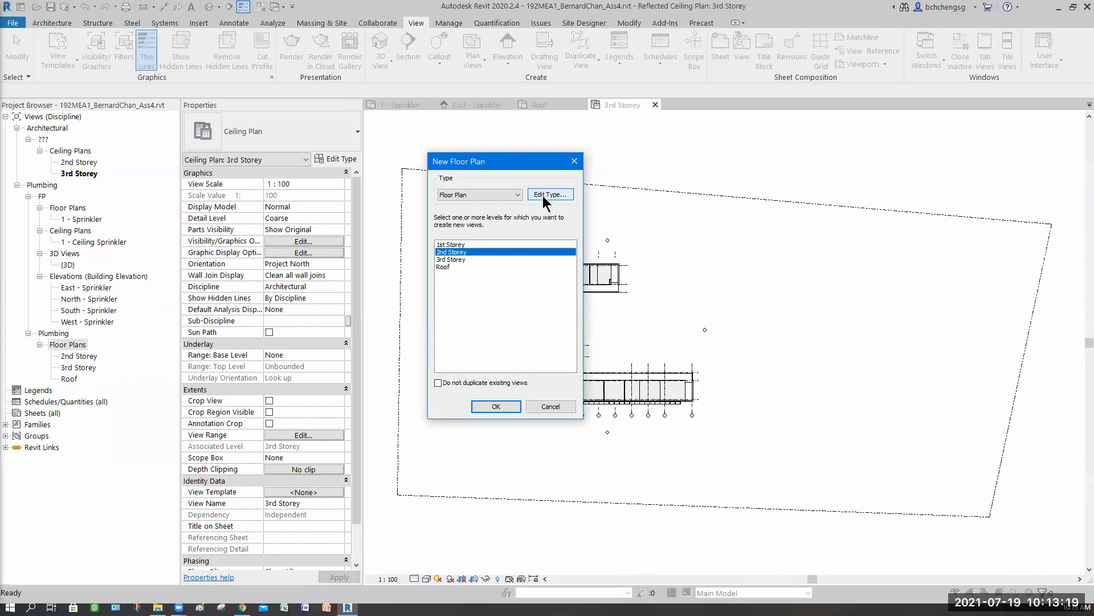
left_click(543, 196)
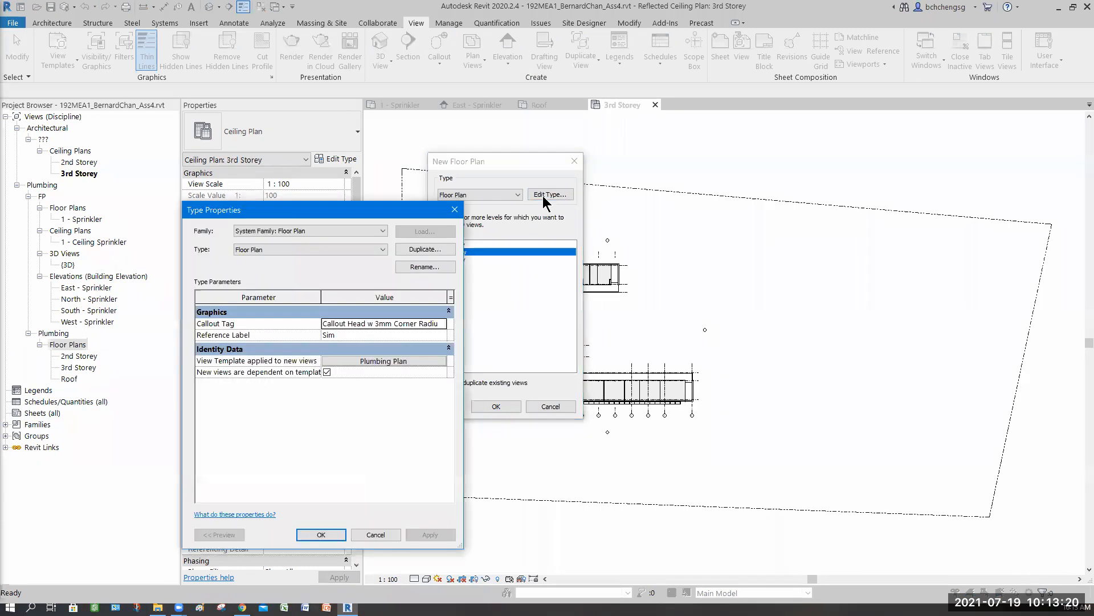
left_click(373, 361)
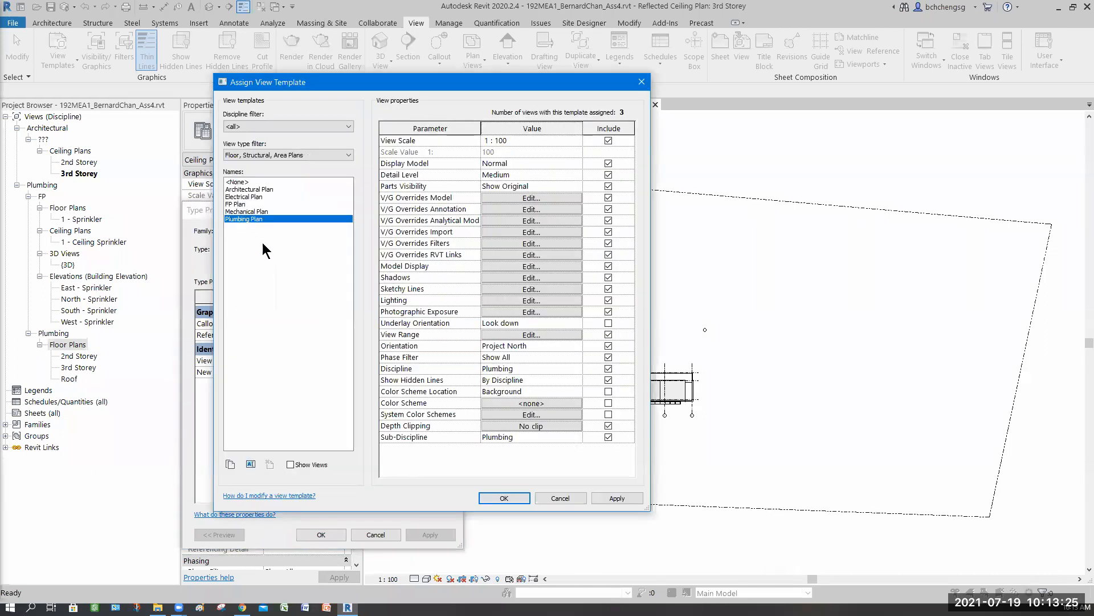
left_click(241, 197)
left_click(240, 203)
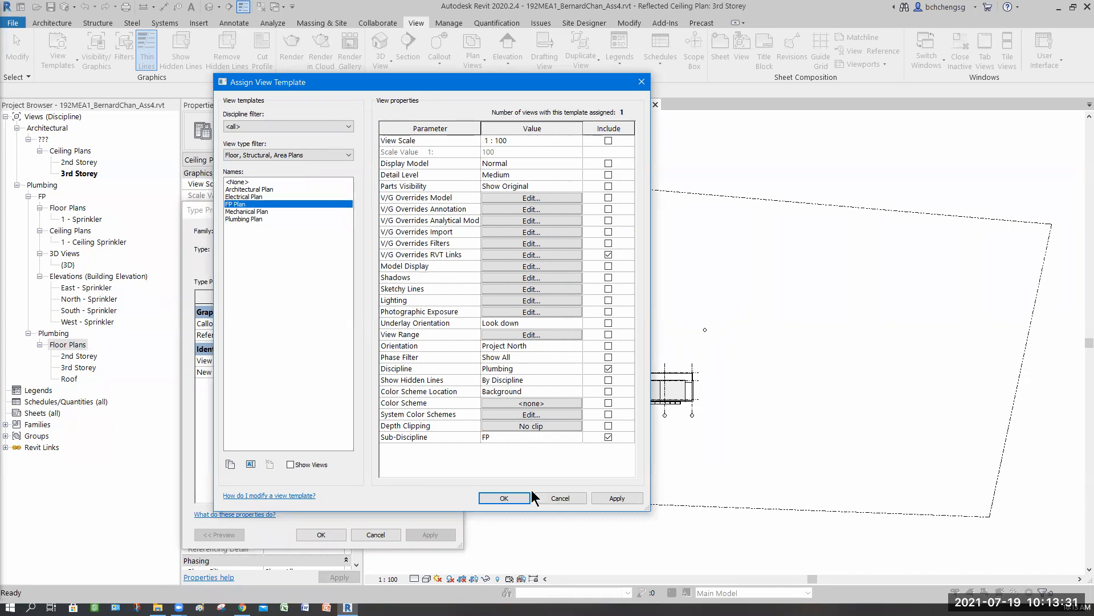
left_click(554, 497)
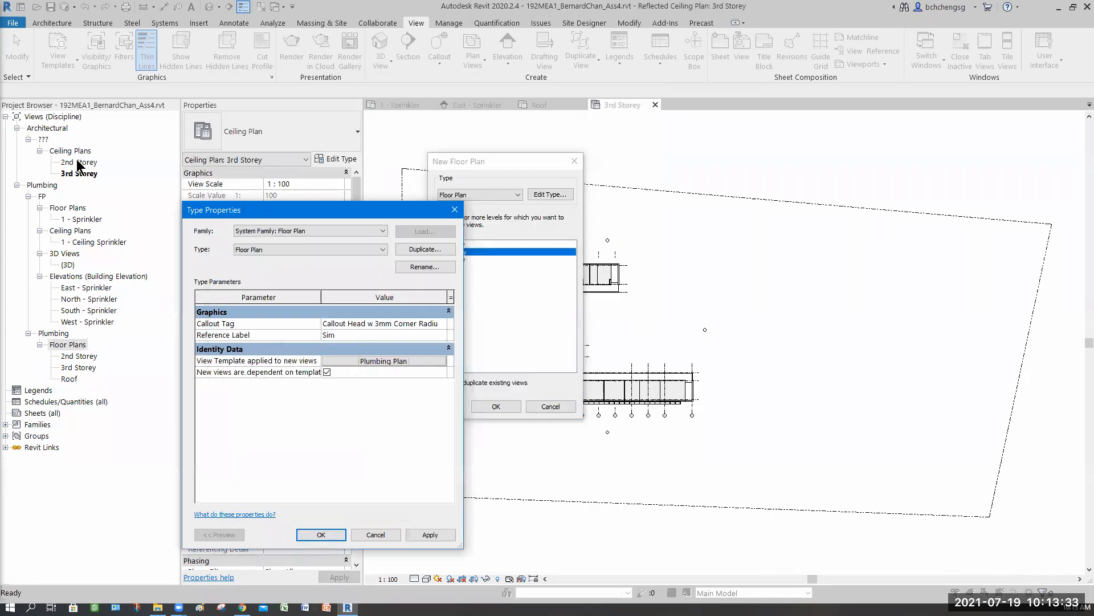
left_click(376, 534)
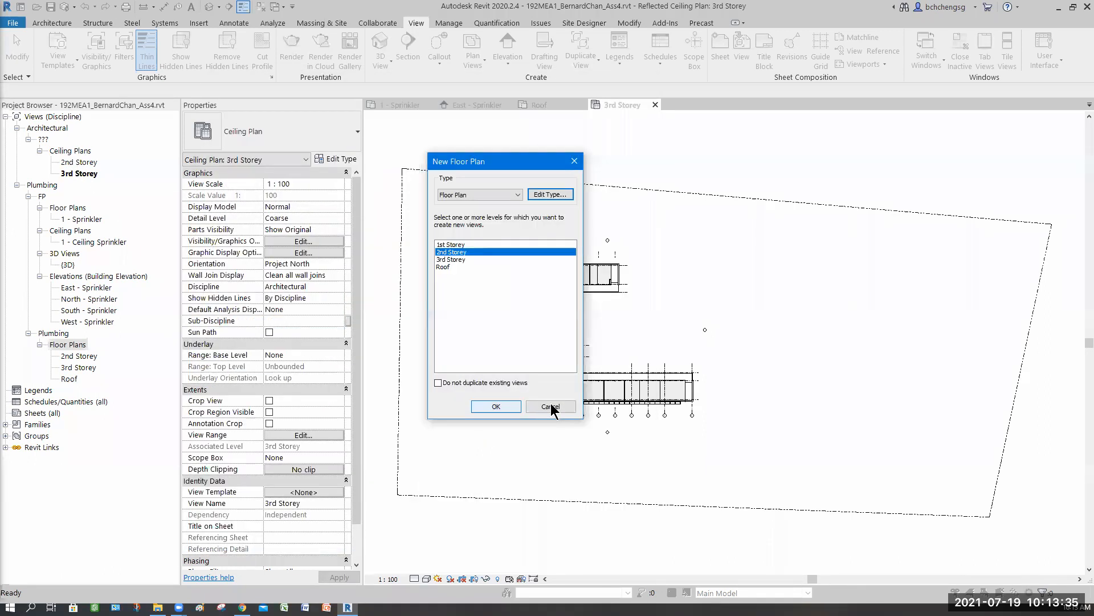
key("Escape")
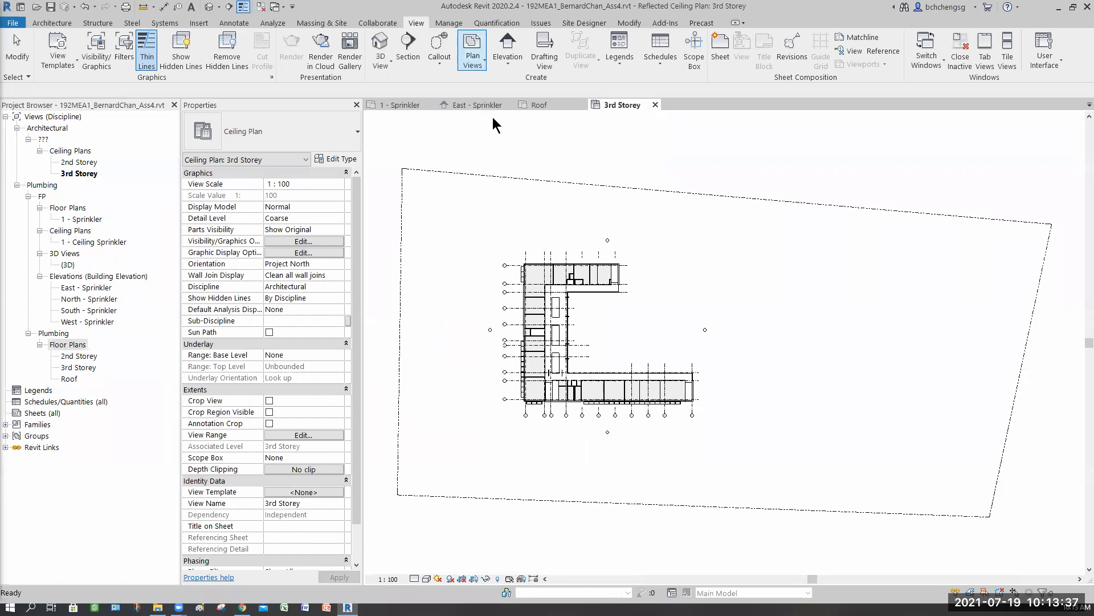
Review which view template the Ceiling Plan type applies to new views and cancel without creating a ceiling plan.
left_click(472, 60)
left_click(493, 107)
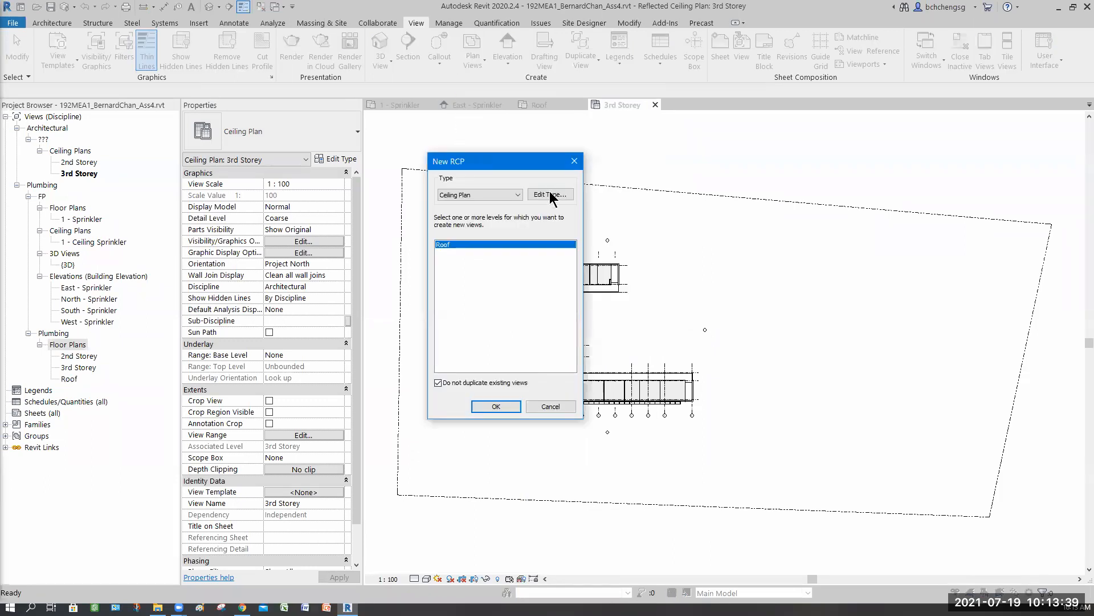
left_click(550, 193)
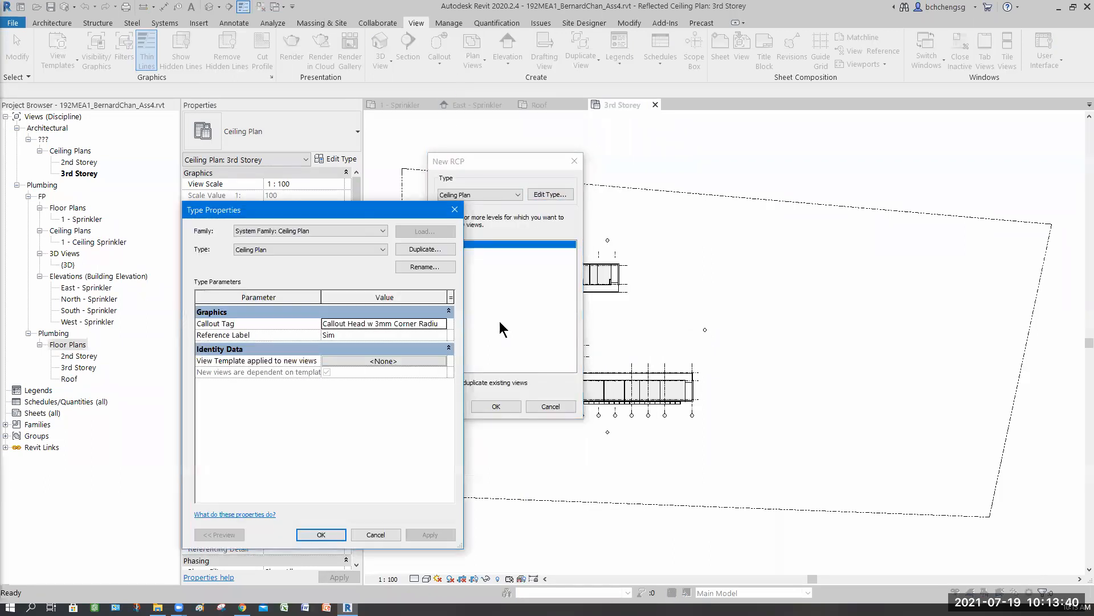
left_click(384, 362)
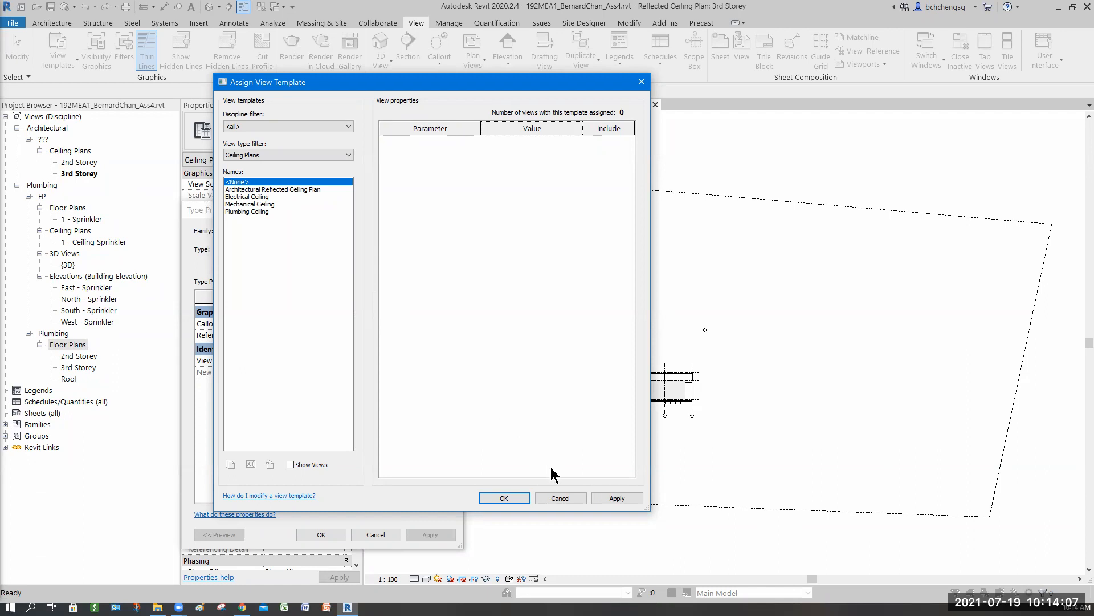
left_click(517, 501)
left_click(379, 535)
left_click(542, 407)
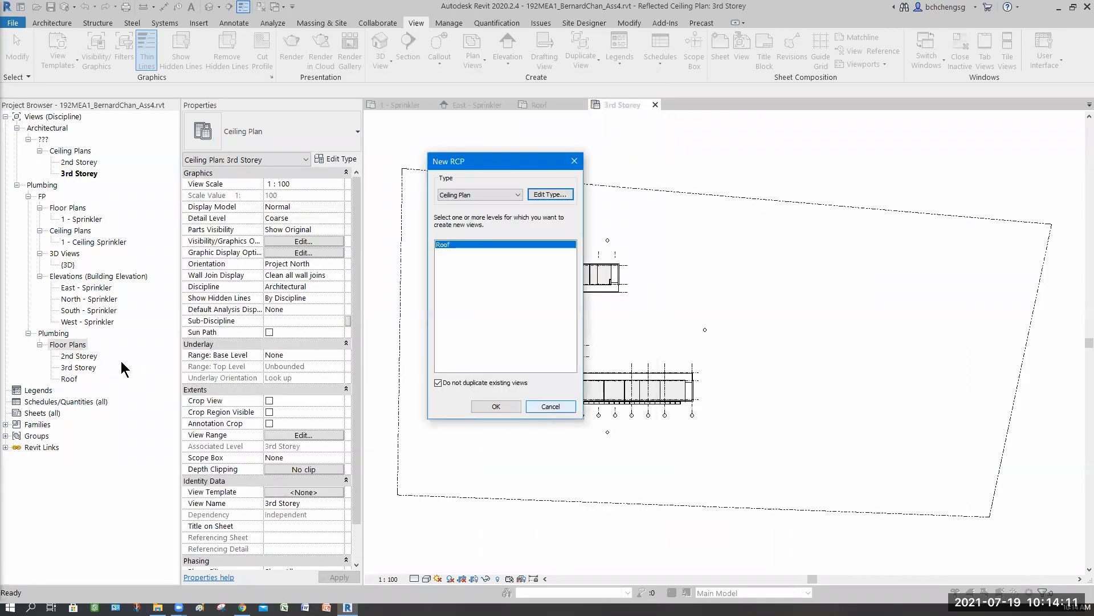
Apply the FP Plan view template to the 2nd Storey, 3rd Storey and Roof floor plans together.
left_click(81, 357)
left_click(69, 378, "shift")
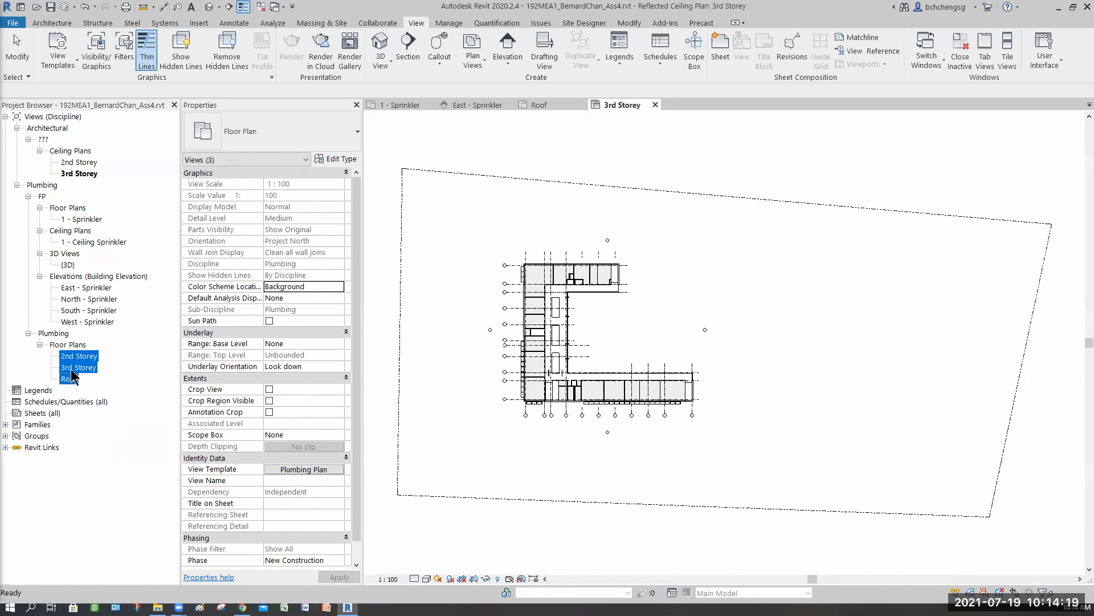
left_click(301, 468)
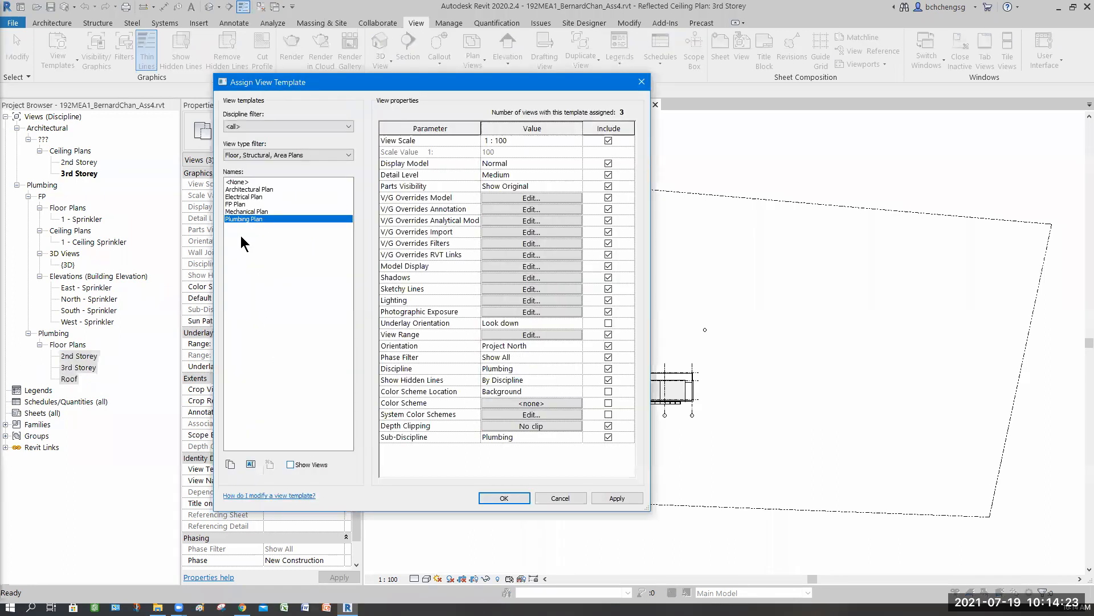
left_click(235, 204)
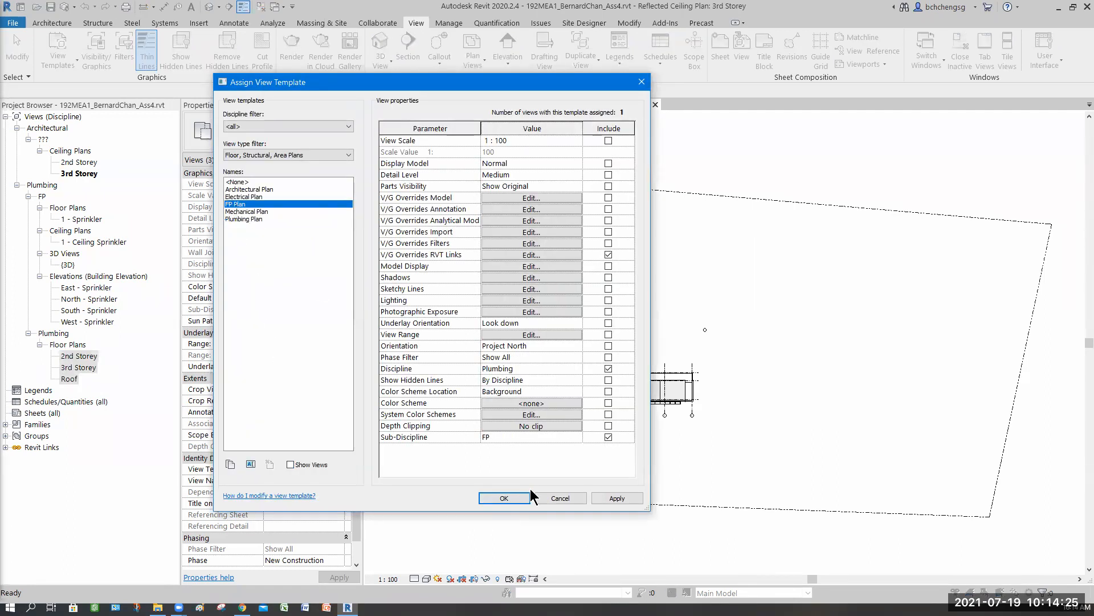
left_click(611, 500)
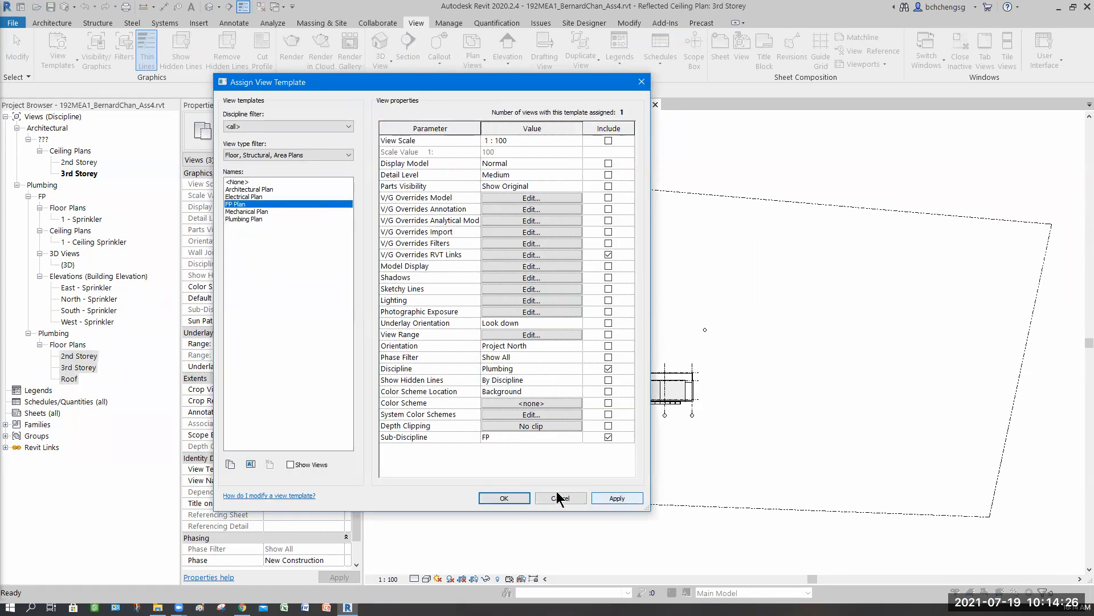
left_click(504, 498)
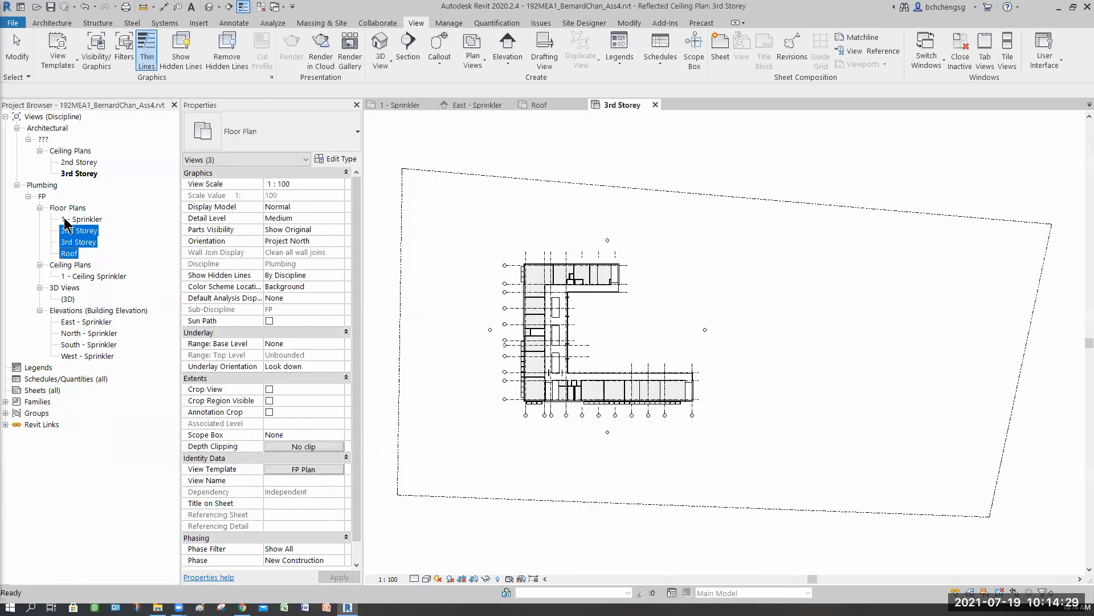
left_click(126, 239)
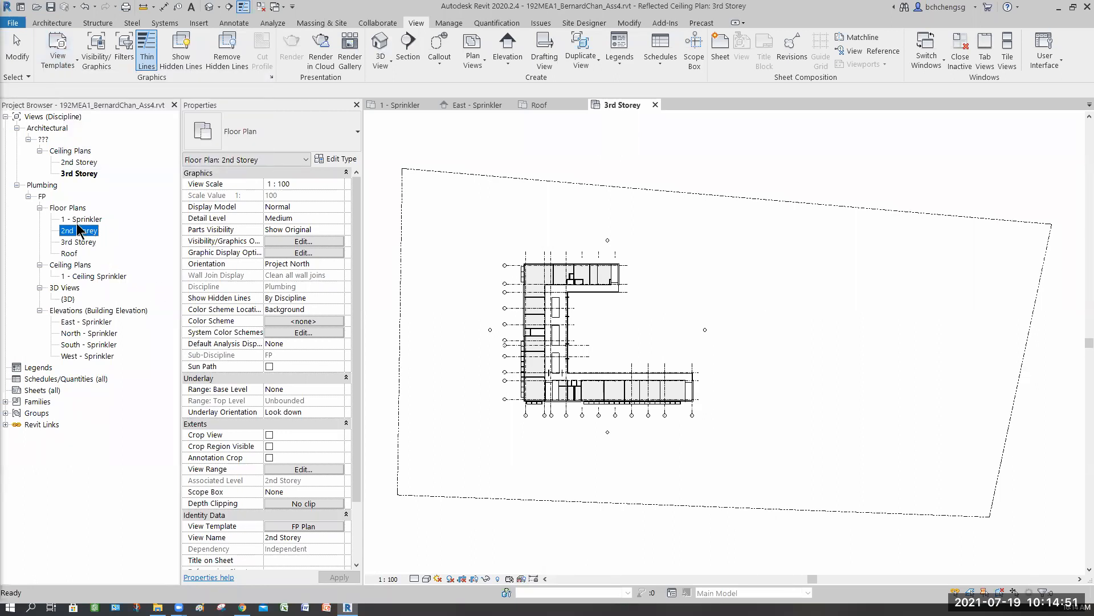
Set the sub-discipline to FP and the discipline to Plumbing for the 2nd Storey and 3rd Storey ceiling plans.
left_click(76, 161)
key("shift+Down")
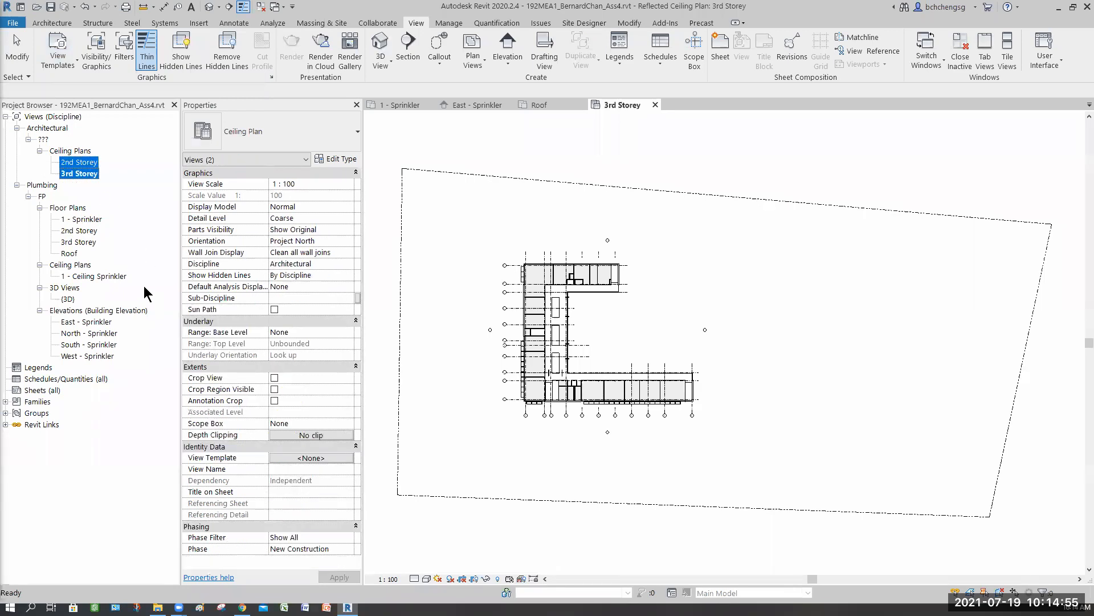
left_click(344, 296)
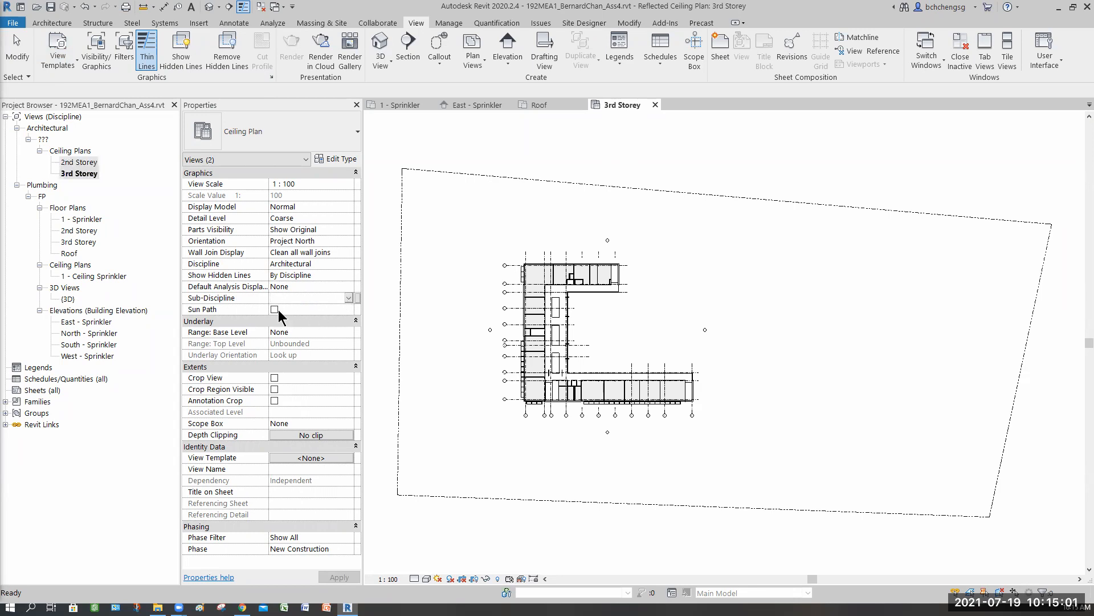
left_click(349, 297)
left_click(302, 308)
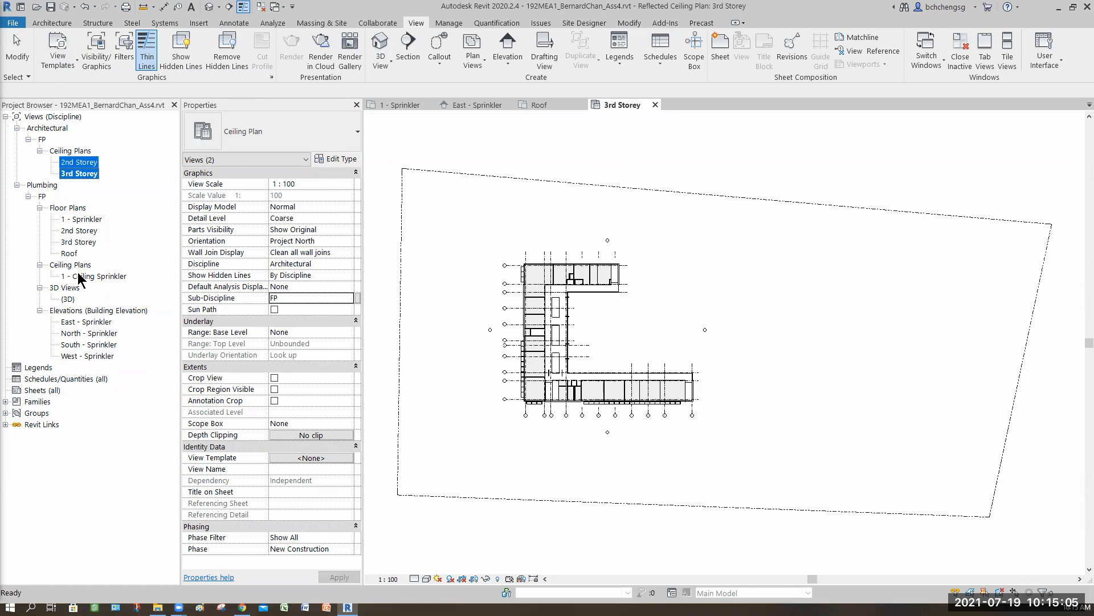
left_click(350, 264)
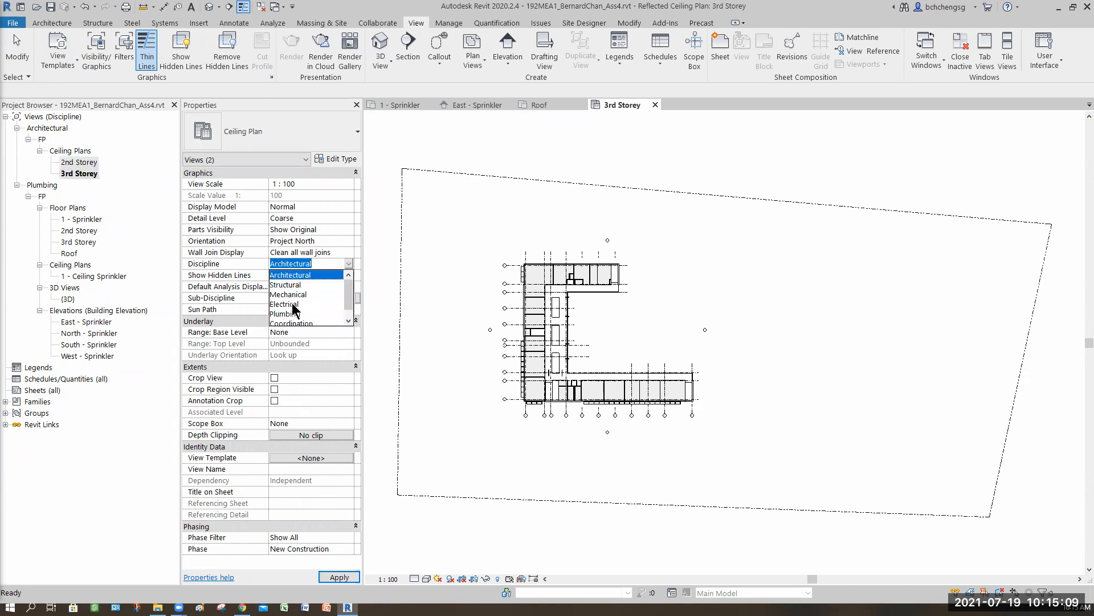
left_click(292, 314)
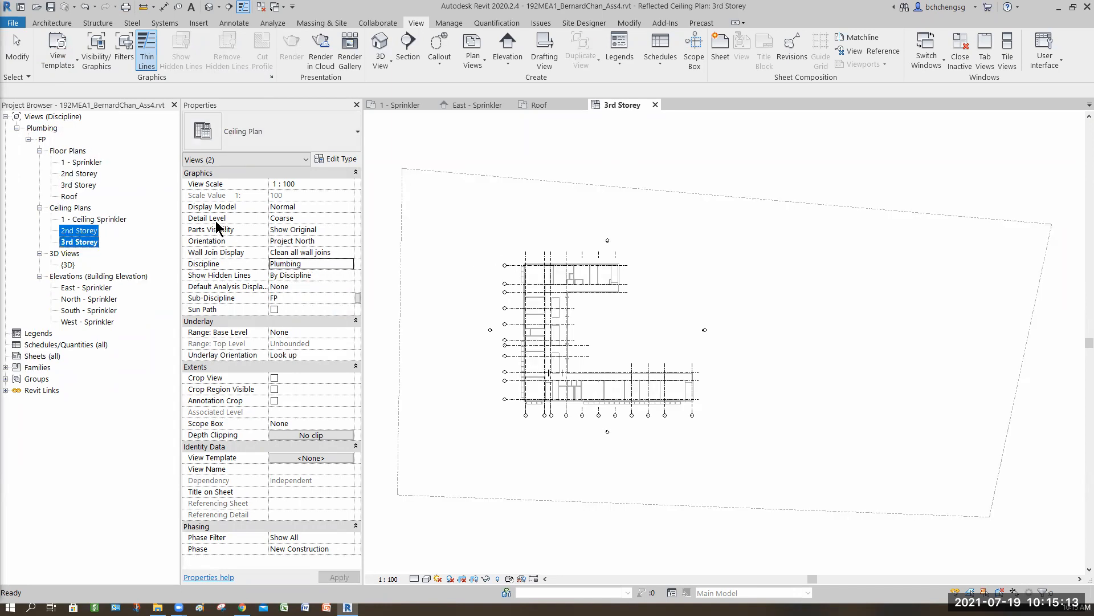
Rename the 1 - Sprinkler floor plan as 1st Storey - Sprinkler.
right_click(80, 162)
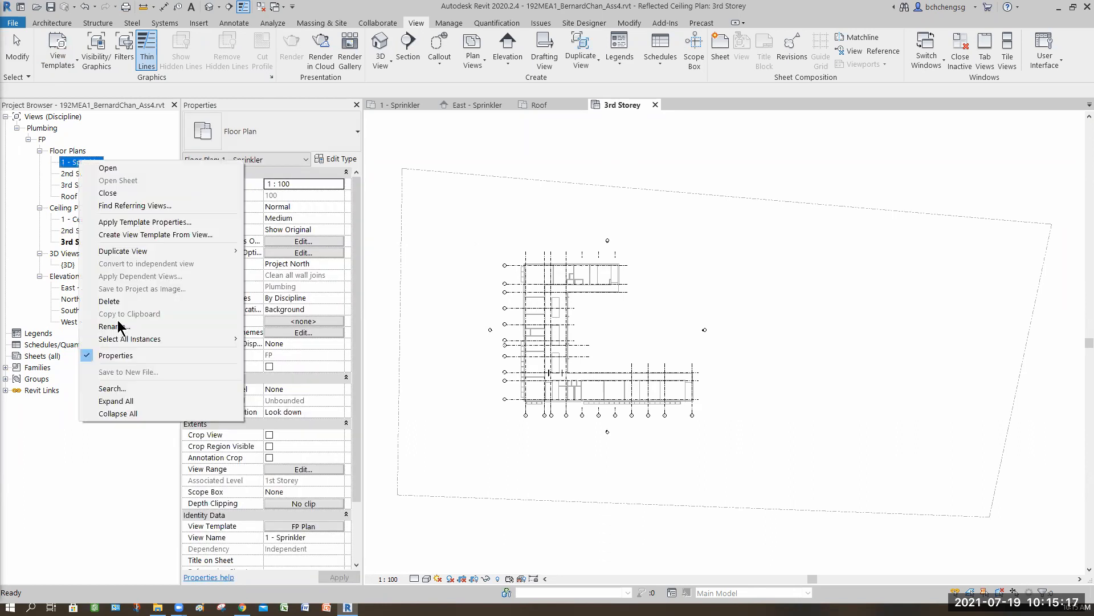
key("Up")
key("Return")
left_click(89, 162)
key("Home")
key("Right")
type("st St")
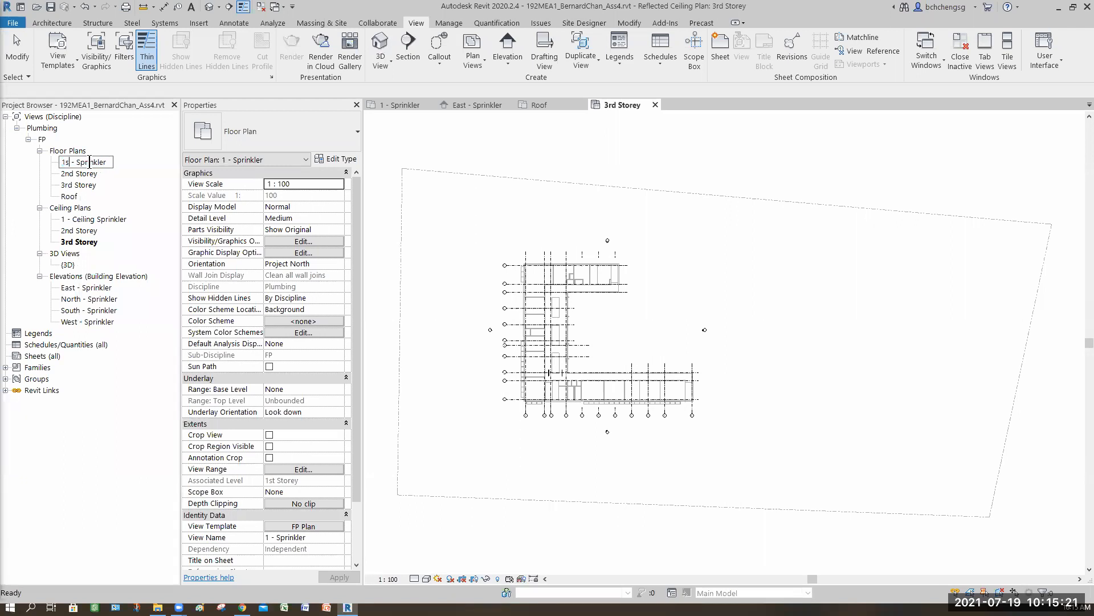
type("orey")
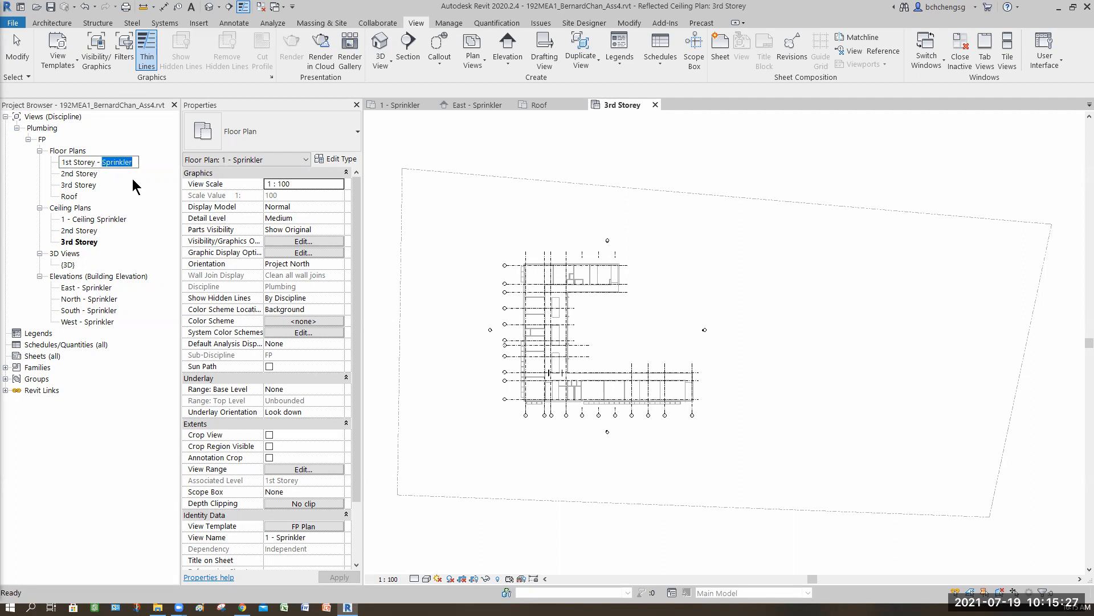
left_click(94, 174)
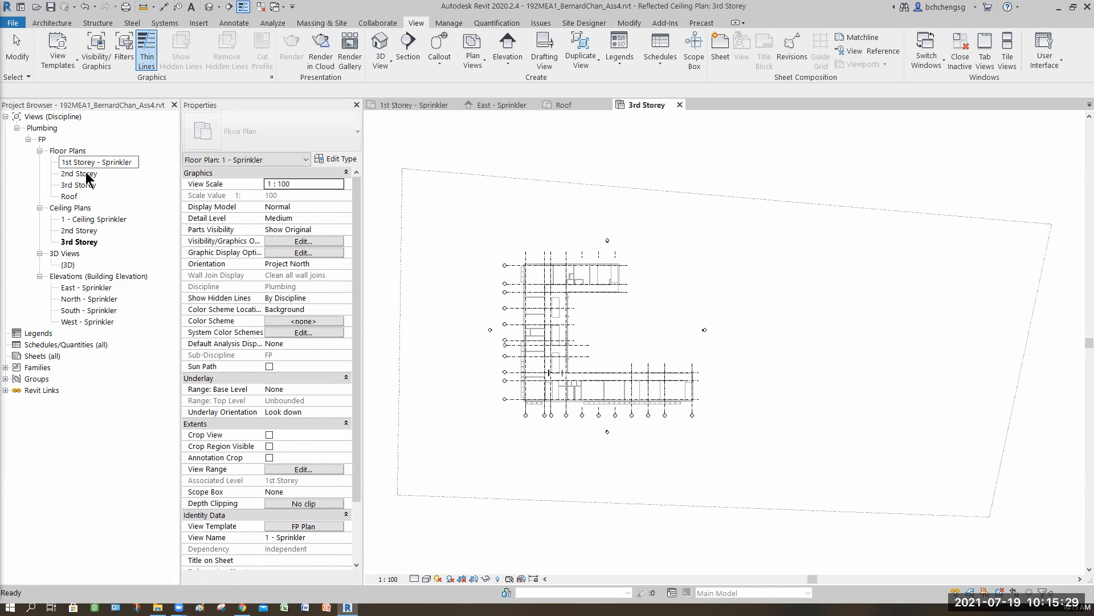
Rename the 2nd Storey floor plan as 2nd Storey - Sprinkler, including its corresponding level and views.
left_click(100, 175)
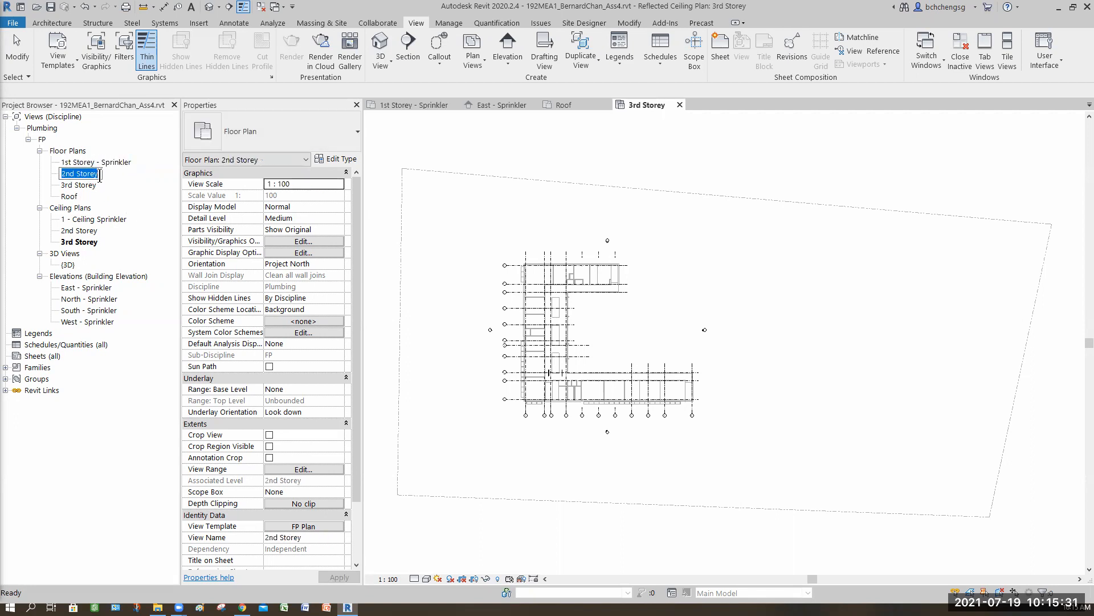
left_click(100, 175)
type("- Sprinkler")
key("Return")
left_click(593, 310)
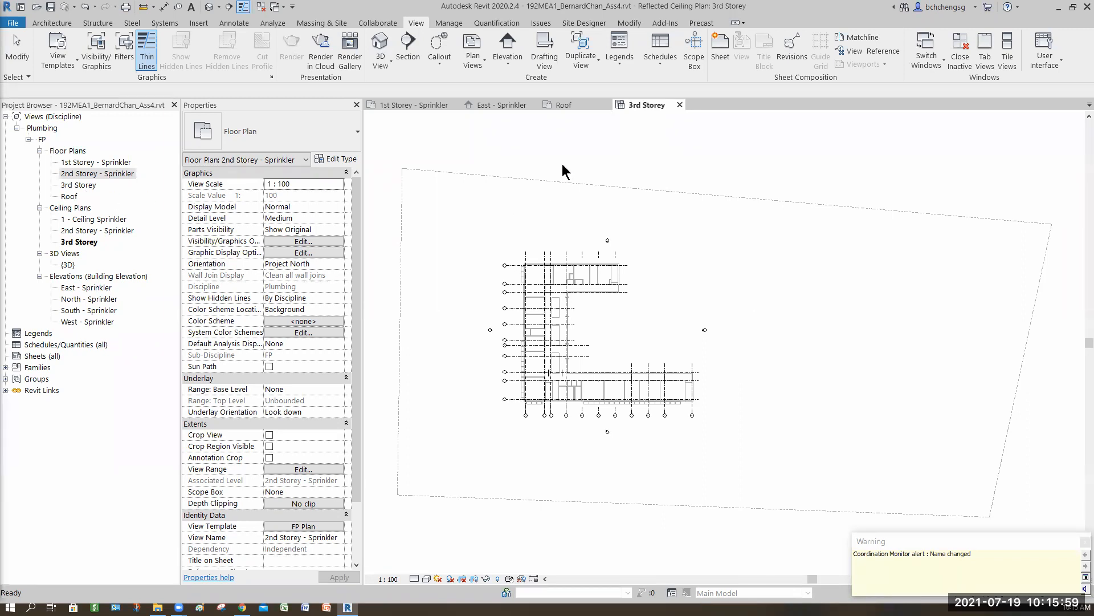
Check the 2nd Storey level's name in the East - Sprinkler elevation and undo the combined level and view rename.
left_click(514, 104)
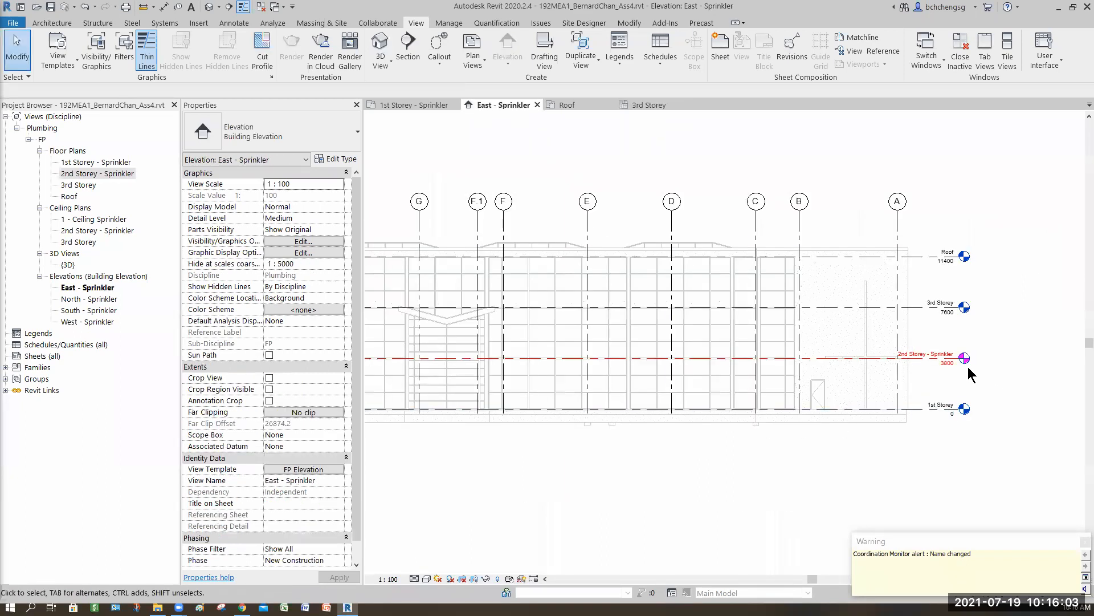
scroll(855, 382, "up", 5)
scroll(843, 387, "up", 2)
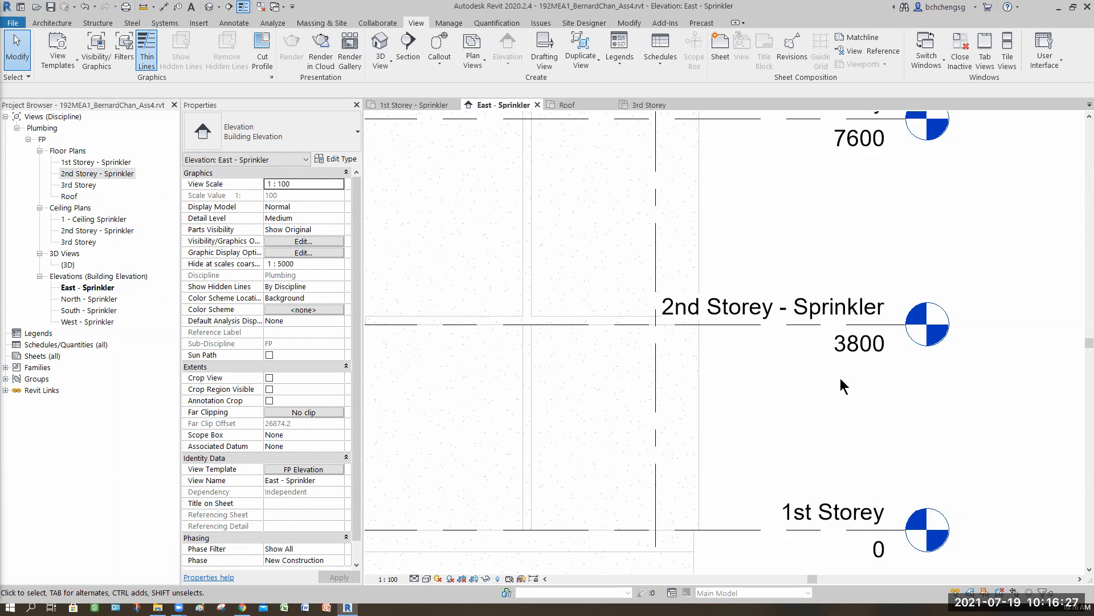
key("ctrl+z")
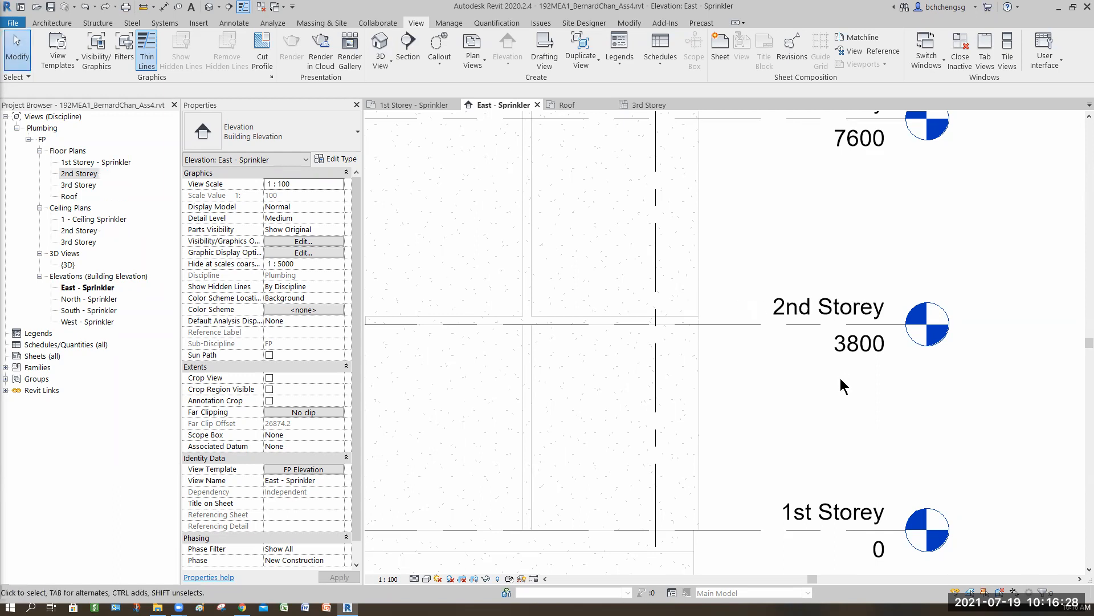
Rename only the 2nd Storey floor plan as 2nd Storey - Sprinkler, declining to rename the corresponding level and views.
left_click(95, 174)
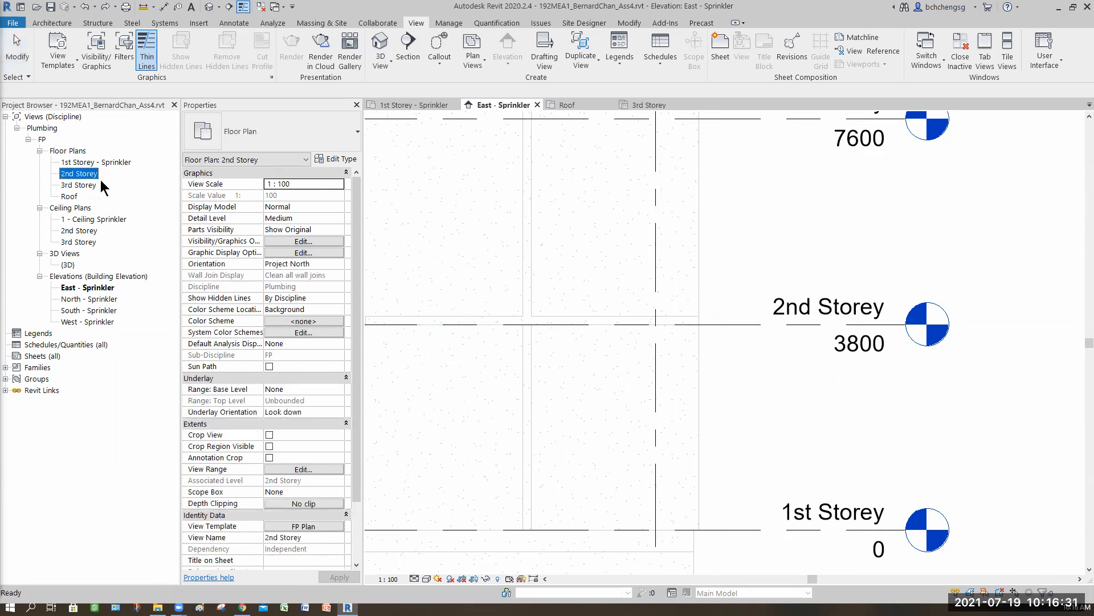
key("F2")
key("Right")
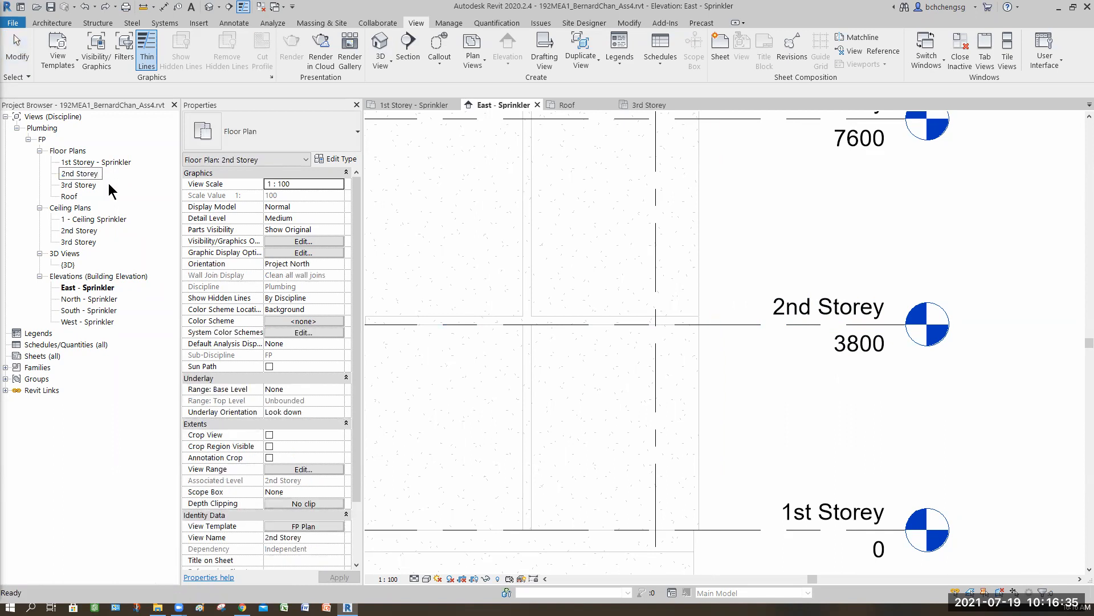
type("- Sprinkler")
key("Return")
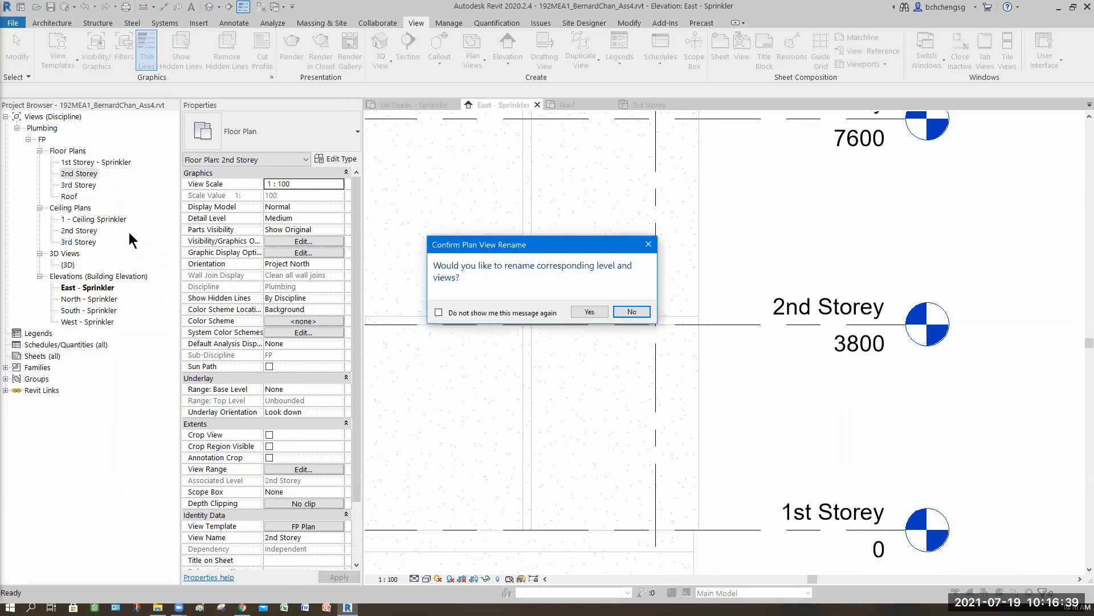
key("Return")
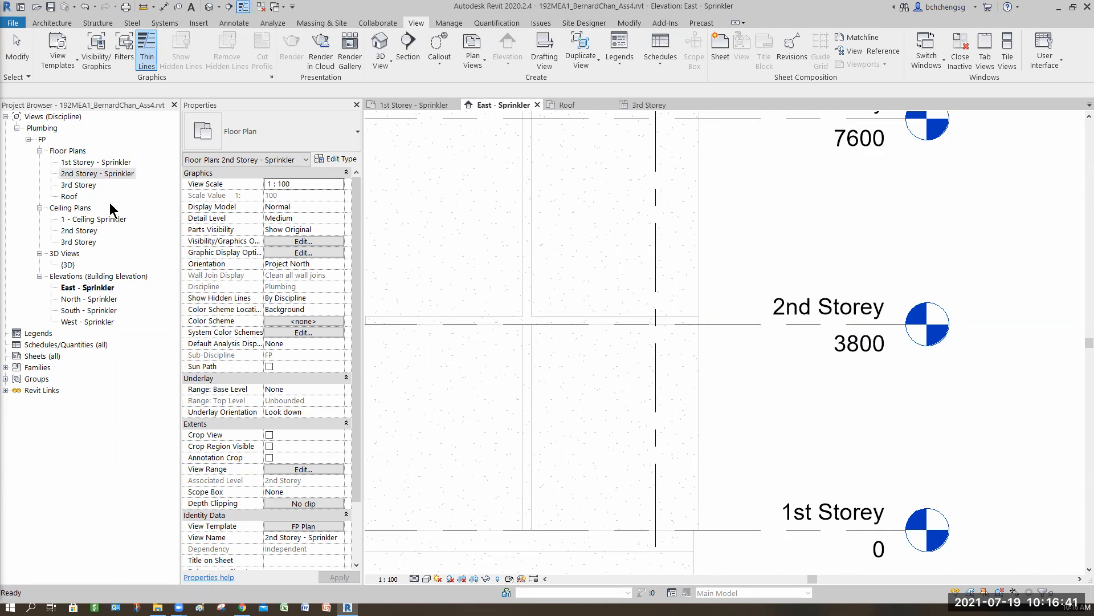
Rename the 3rd Storey floor plan as 3rd Storey - Sprinkler, declining to rename the corresponding level and views.
left_click(79, 185)
key("F2")
left_click(98, 186)
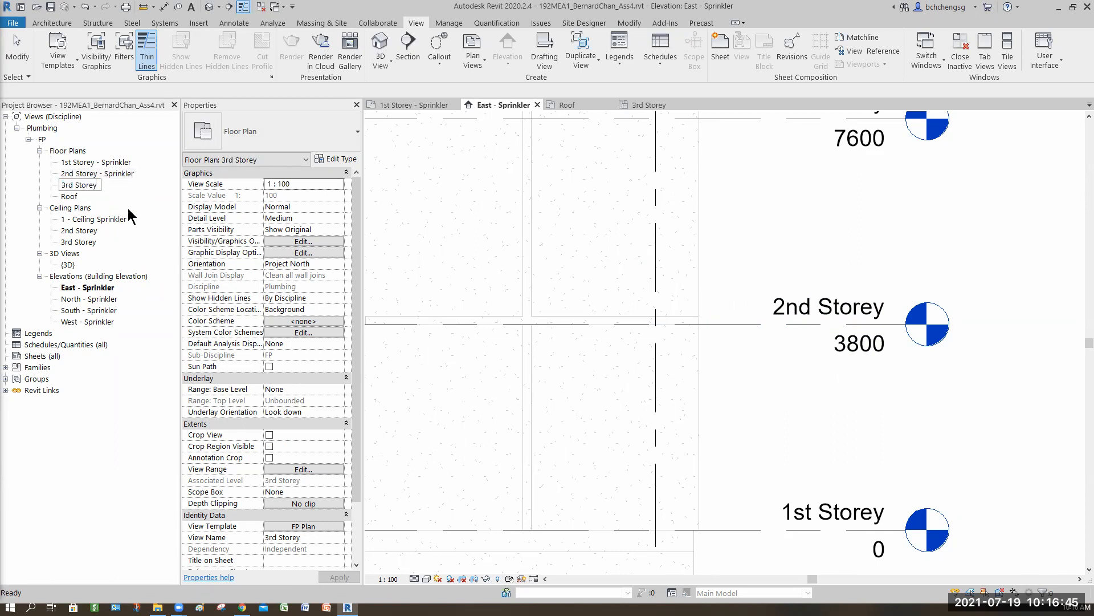
type("-")
type("Sprinkler")
key("Return")
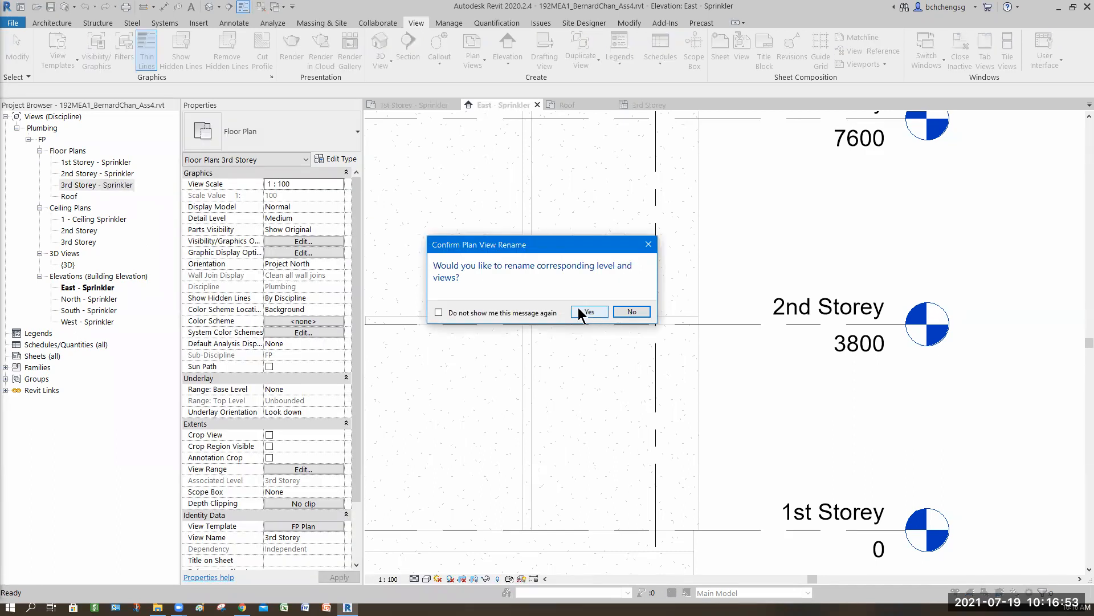
key("Return")
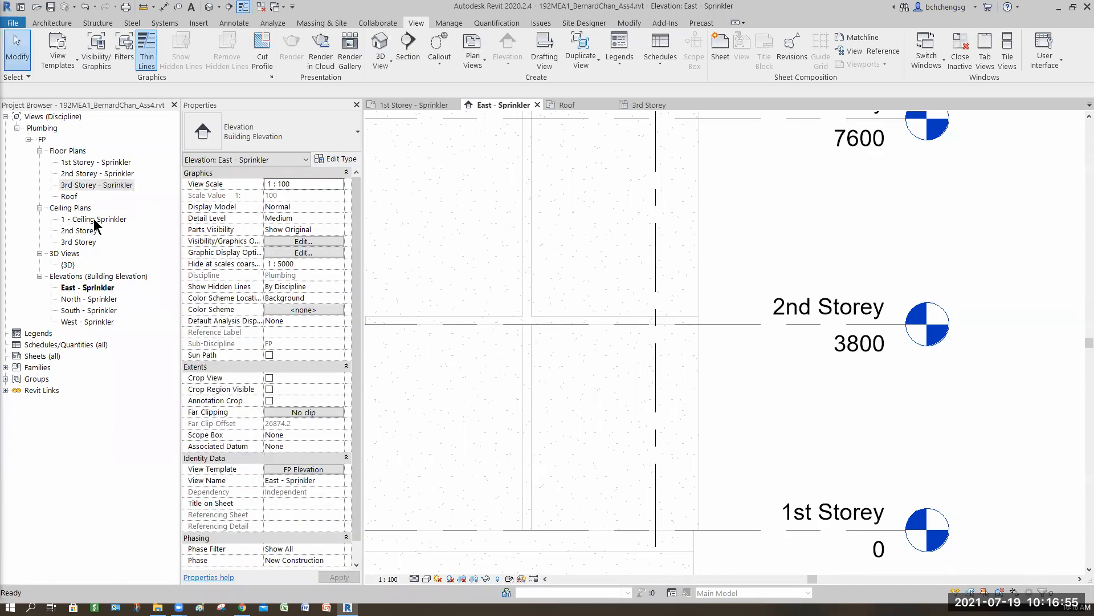
Rename the 1 - Ceiling Sprinkler ceiling plan as 1st Storey - Ceiling Sprinkler.
left_click(68, 219)
left_click(68, 218)
key("Home")
key("Right")
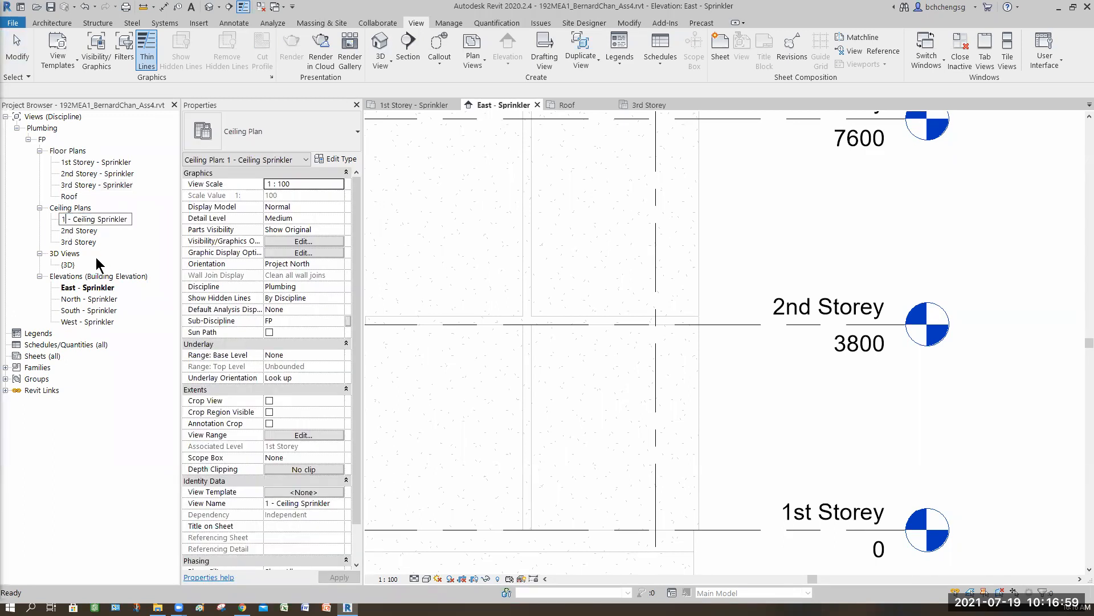
type("st Storey")
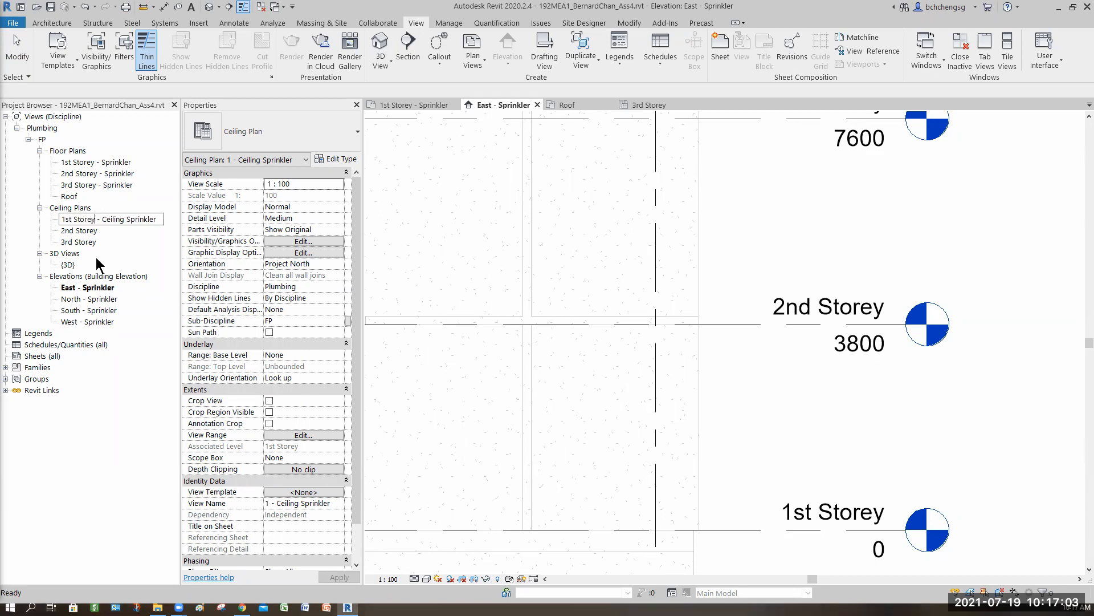
key("Return")
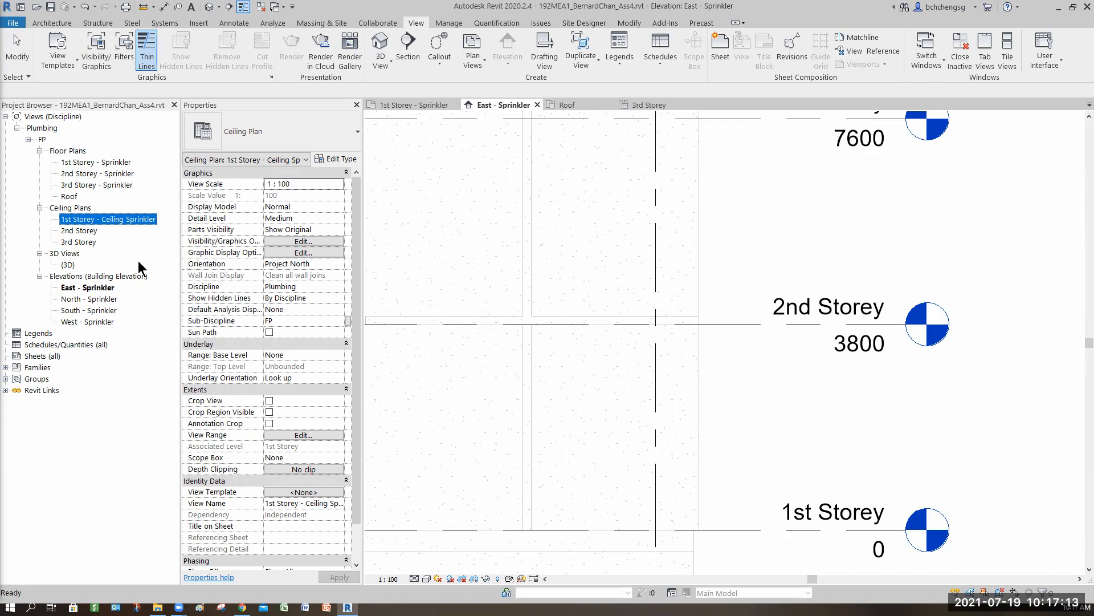
Replace the suffix of the 1st Storey ceiling plan's name with Sprinkler and undo that rename.
left_click(94, 218)
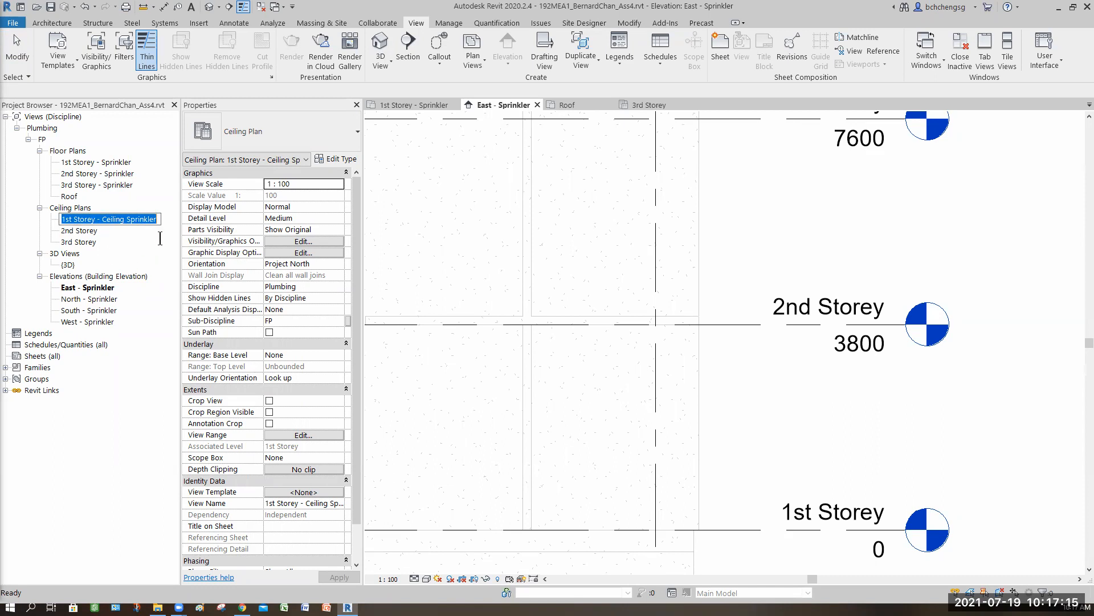
left_click_drag(158, 221, 94, 219)
key("Left")
key("shift+Right")
key("shift+Right")
key("shift+Right")
key("shift+Right")
key("shift+Right")
key("shift+Right")
key("shift+Right")
key("shift+Right")
key("shift+Right")
key("shift+Right")
key("shift+Right")
key("shift+Right")
key("shift+Right")
key("shift+Right")
key("shift+Right")
key("shift+Right")
key("shift+Right")
key("shift+Right")
key("shift+Right")
key("shift+Right")
type("Sprinkler")
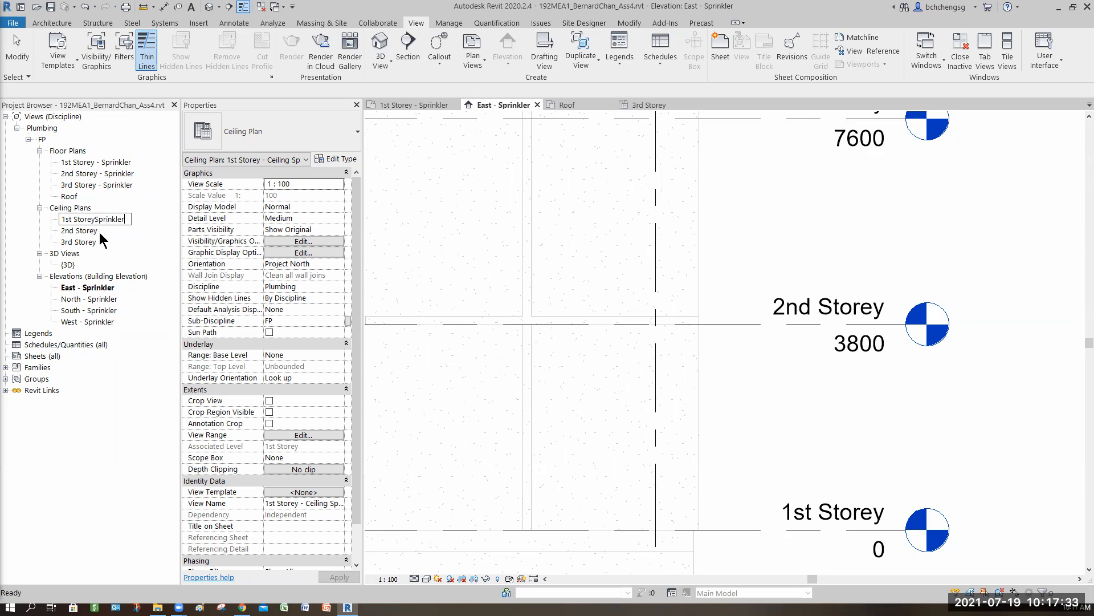
left_click(95, 232)
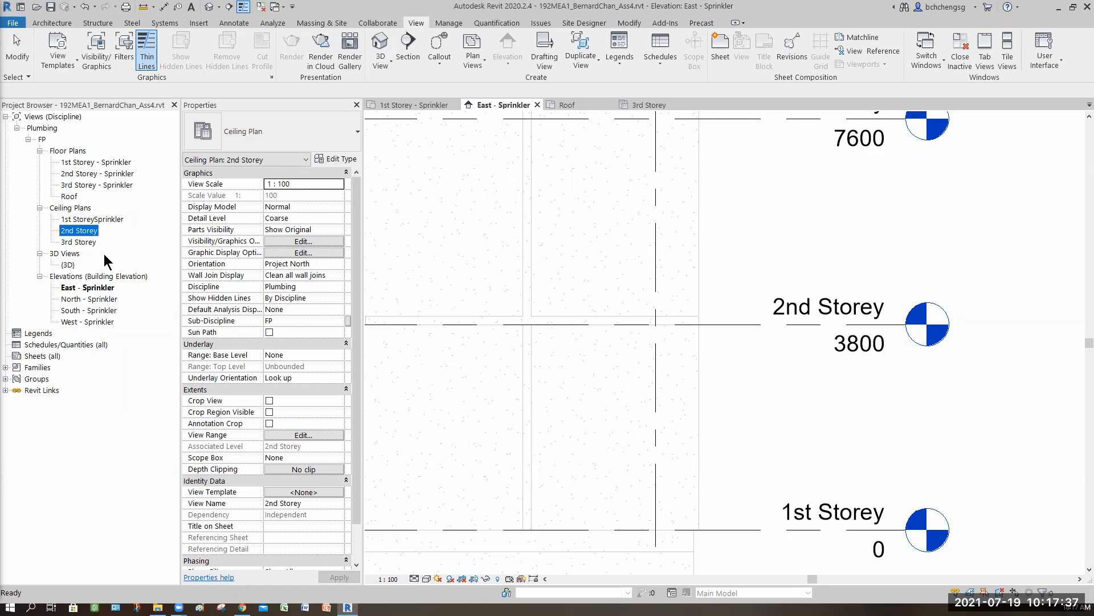
key("ctrl+z")
Copy the "- Ceiling Sprinkler" suffix from the name of the 1st Storey ceiling plan.
left_click(96, 220)
left_click(97, 221)
key("shift+Right")
key("shift+Right")
key("shift+Right")
key("shift+Right")
key("shift+Right")
key("shift+Right")
key("shift+Right")
key("shift+Right")
key("shift+Right")
key("shift+Right")
key("shift+Right")
key("shift+Right")
key("shift+Right")
key("shift+Right")
key("shift+Right")
key("shift+Right")
key("shift+Right")
key("shift+Right")
key("shift+Right")
key("shift+Right")
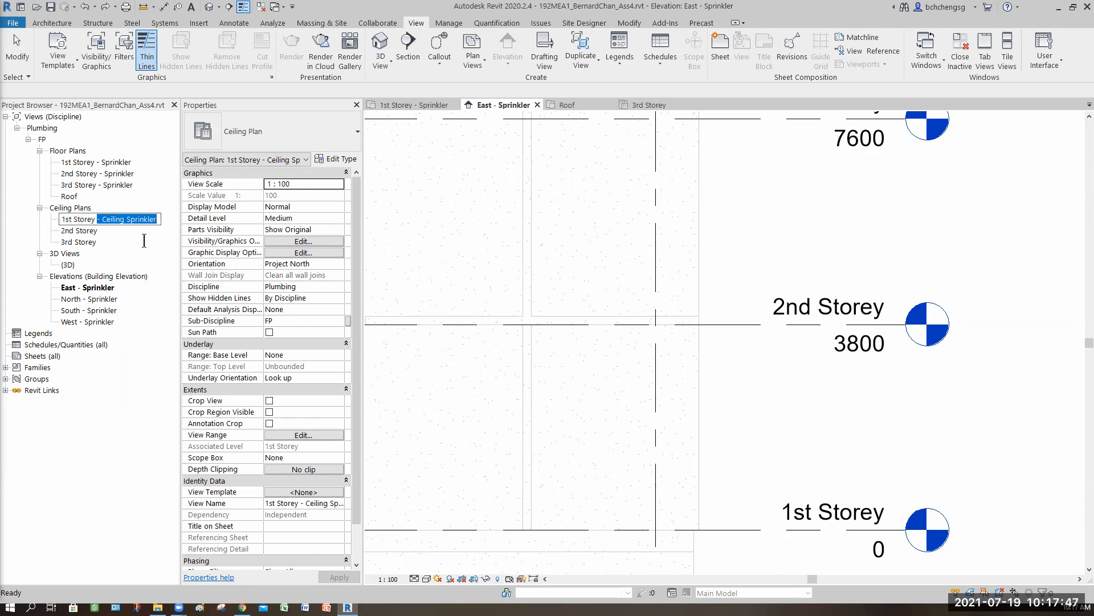
key("Left")
key("Left")
key("shift+Right")
key("shift+Right")
key("shift+Right")
key("shift+Right")
key("shift+Right")
key("shift+Right")
key("shift+Right")
key("shift+Right")
key("shift+Right")
key("shift+Right")
key("shift+Right")
key("shift+Right")
key("shift+Right")
key("shift+Right")
key("shift+Right")
key("shift+Right")
key("shift+Right")
key("shift+Right")
key("shift+Right")
key("shift+Right")
key("ctrl+c")
Rename the 2nd Storey ceiling plan as 2nd Storey - Ceiling Sprinkler, declining to rename the corresponding level and views.
left_click(96, 230)
key("F2")
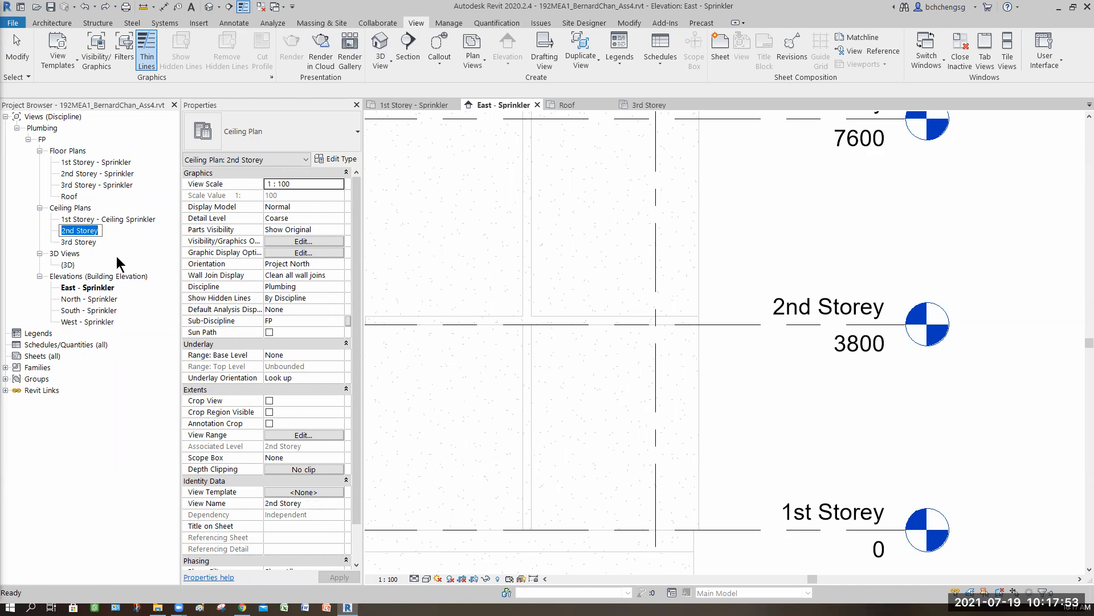
key("End")
key("ctrl+v")
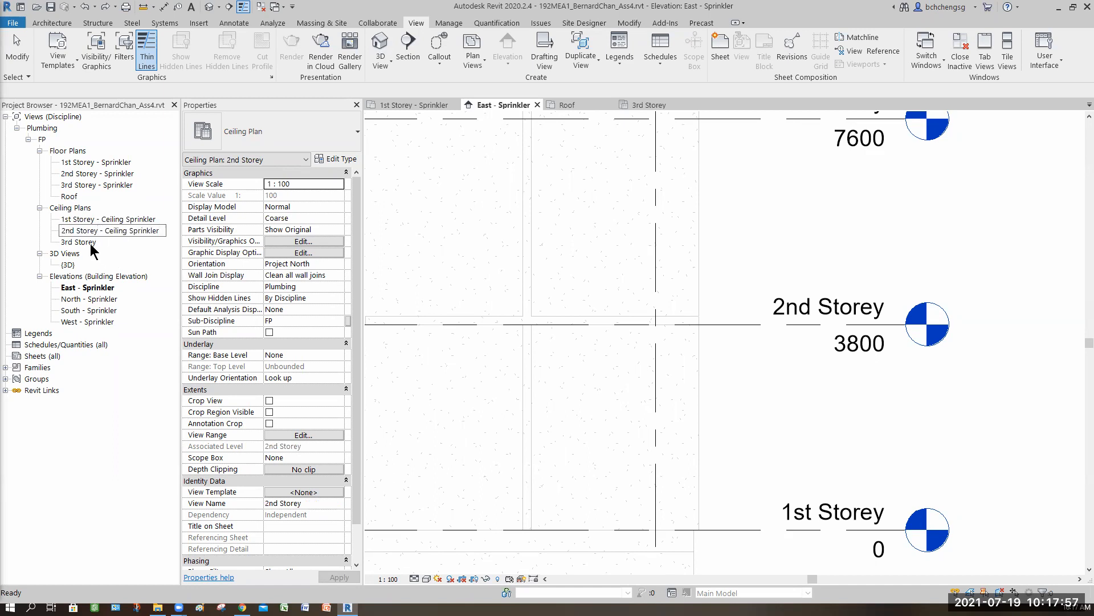
key("Return")
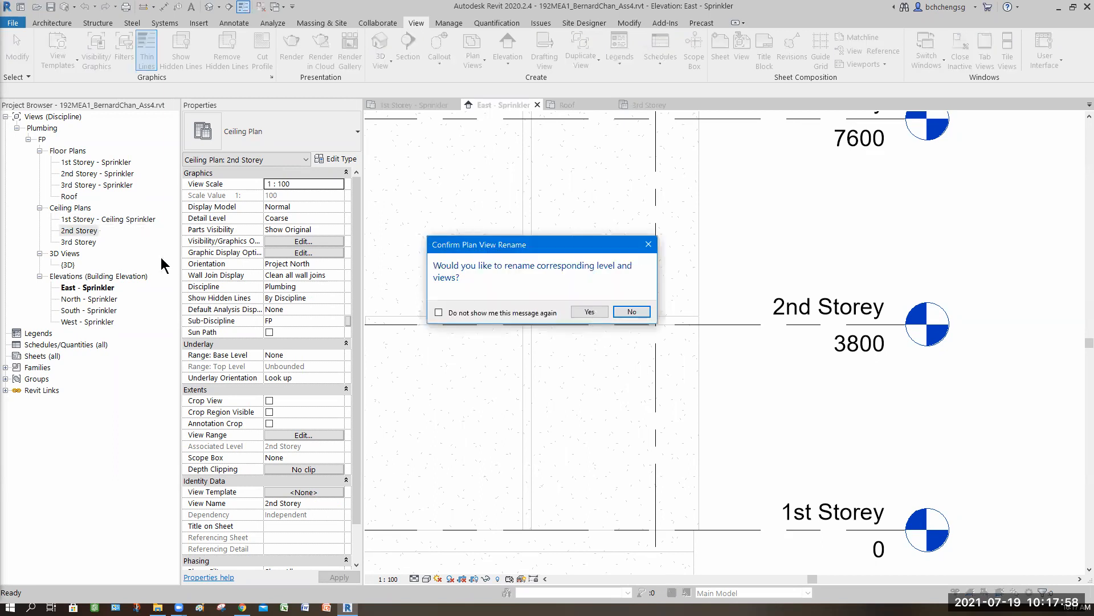
key("Return")
Rename the 3rd Storey ceiling plan as 3rd Storey - Ceiling Sprinkler, declining to rename the corresponding level and views.
left_click(93, 244)
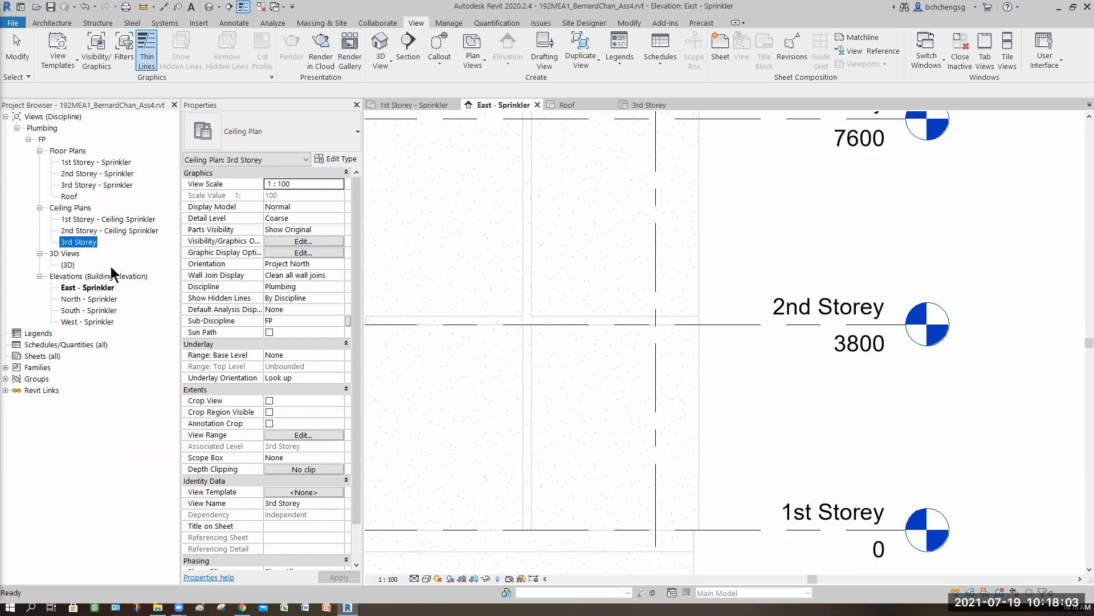
key("End")
key("ctrl+v")
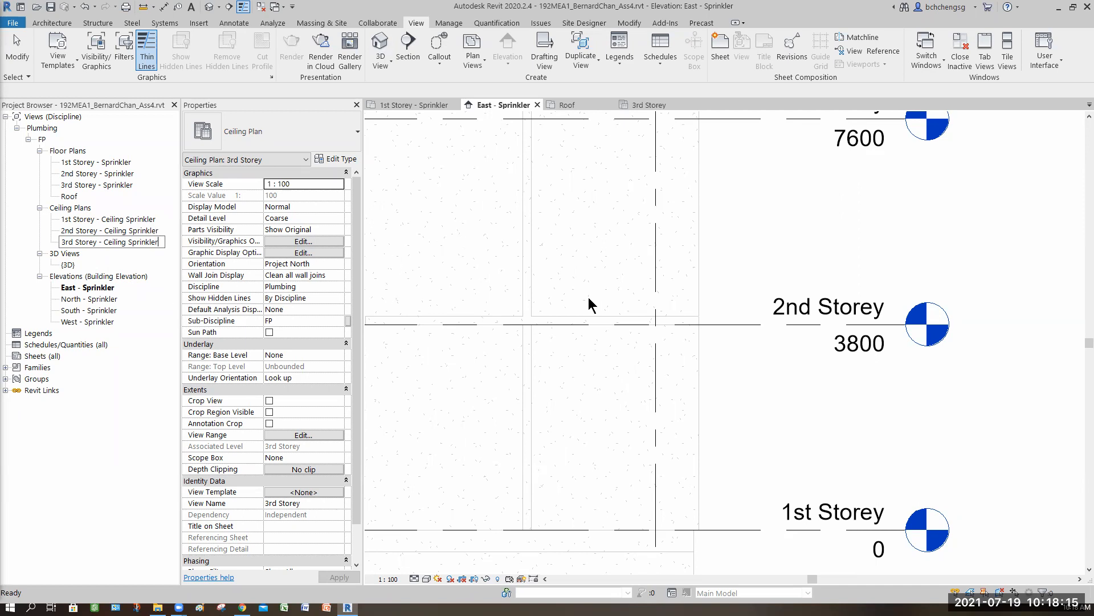
key("Return")
left_click(636, 310)
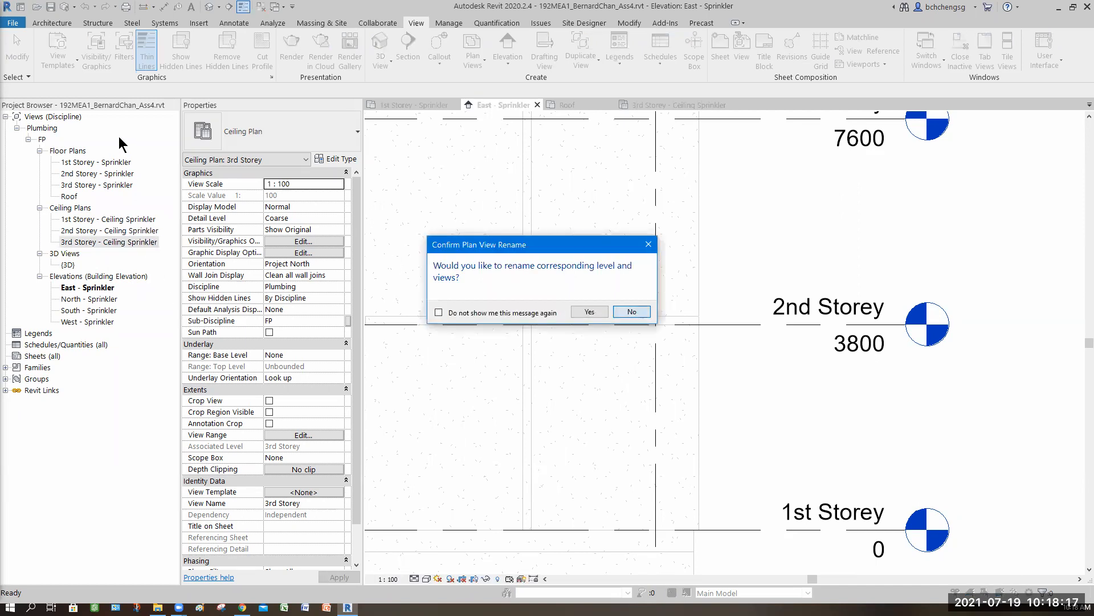
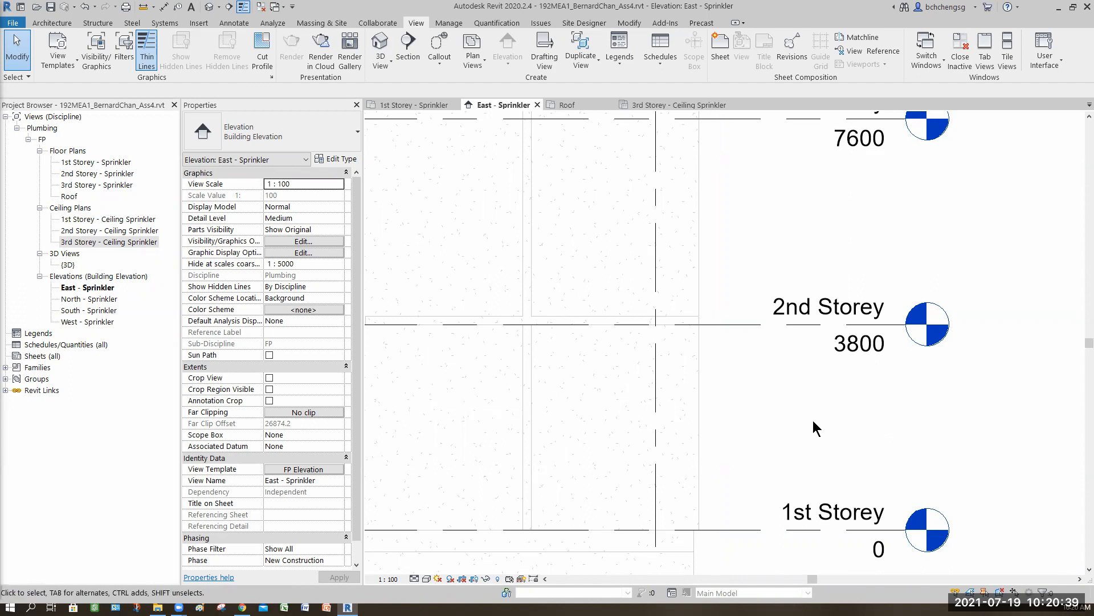
Review the grids and levels in the East - Sprinkler elevation and save the project.
scroll(813, 420, "down", 5)
scroll(796, 411, "up", 3)
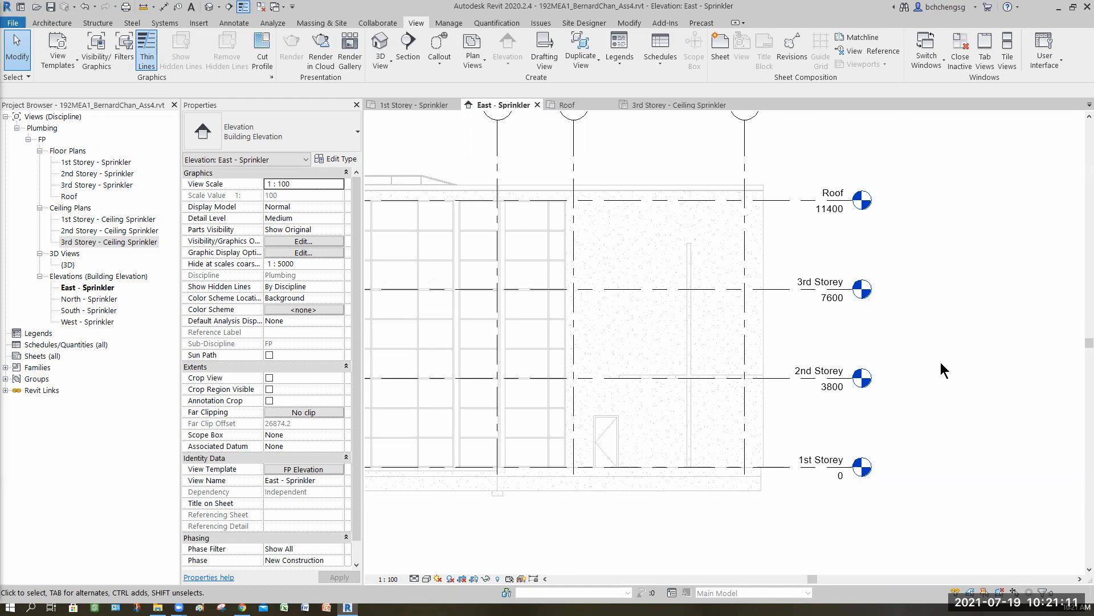
scroll(921, 371, "down", 3)
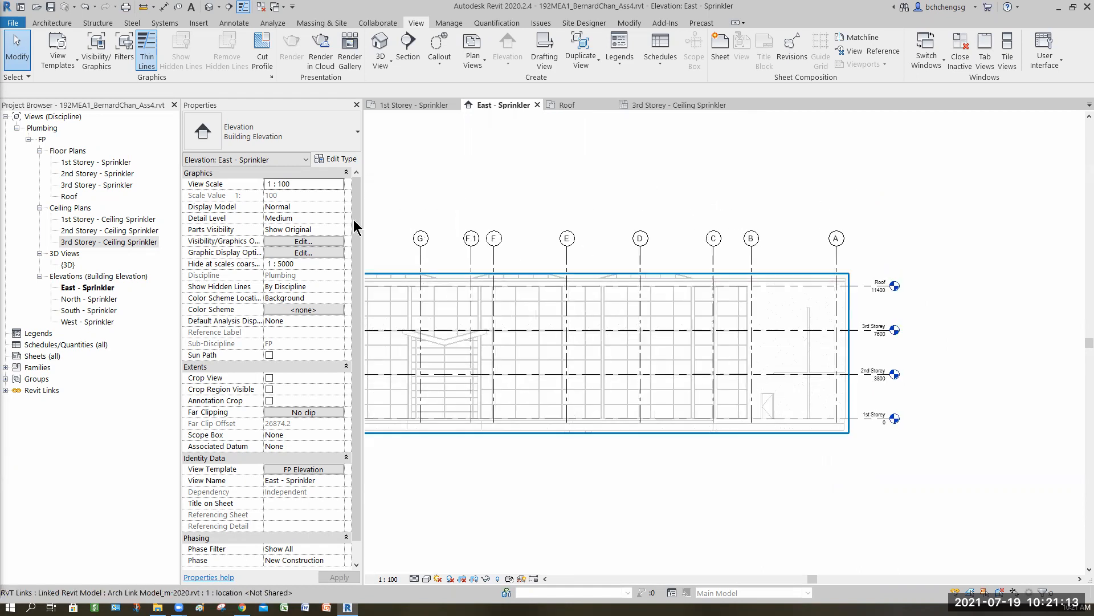
left_click(51, 8)
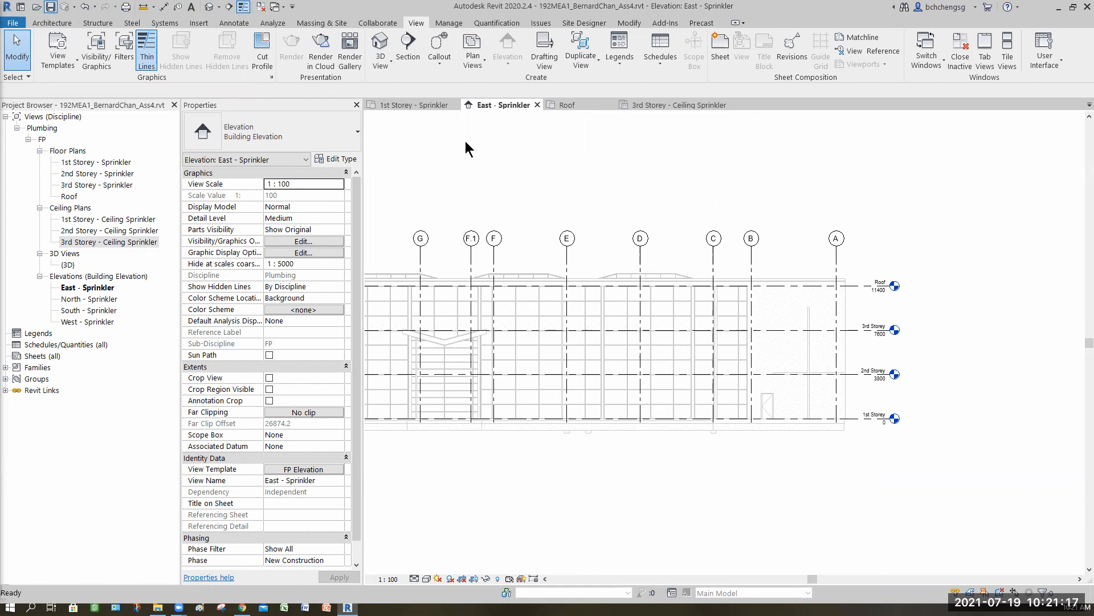